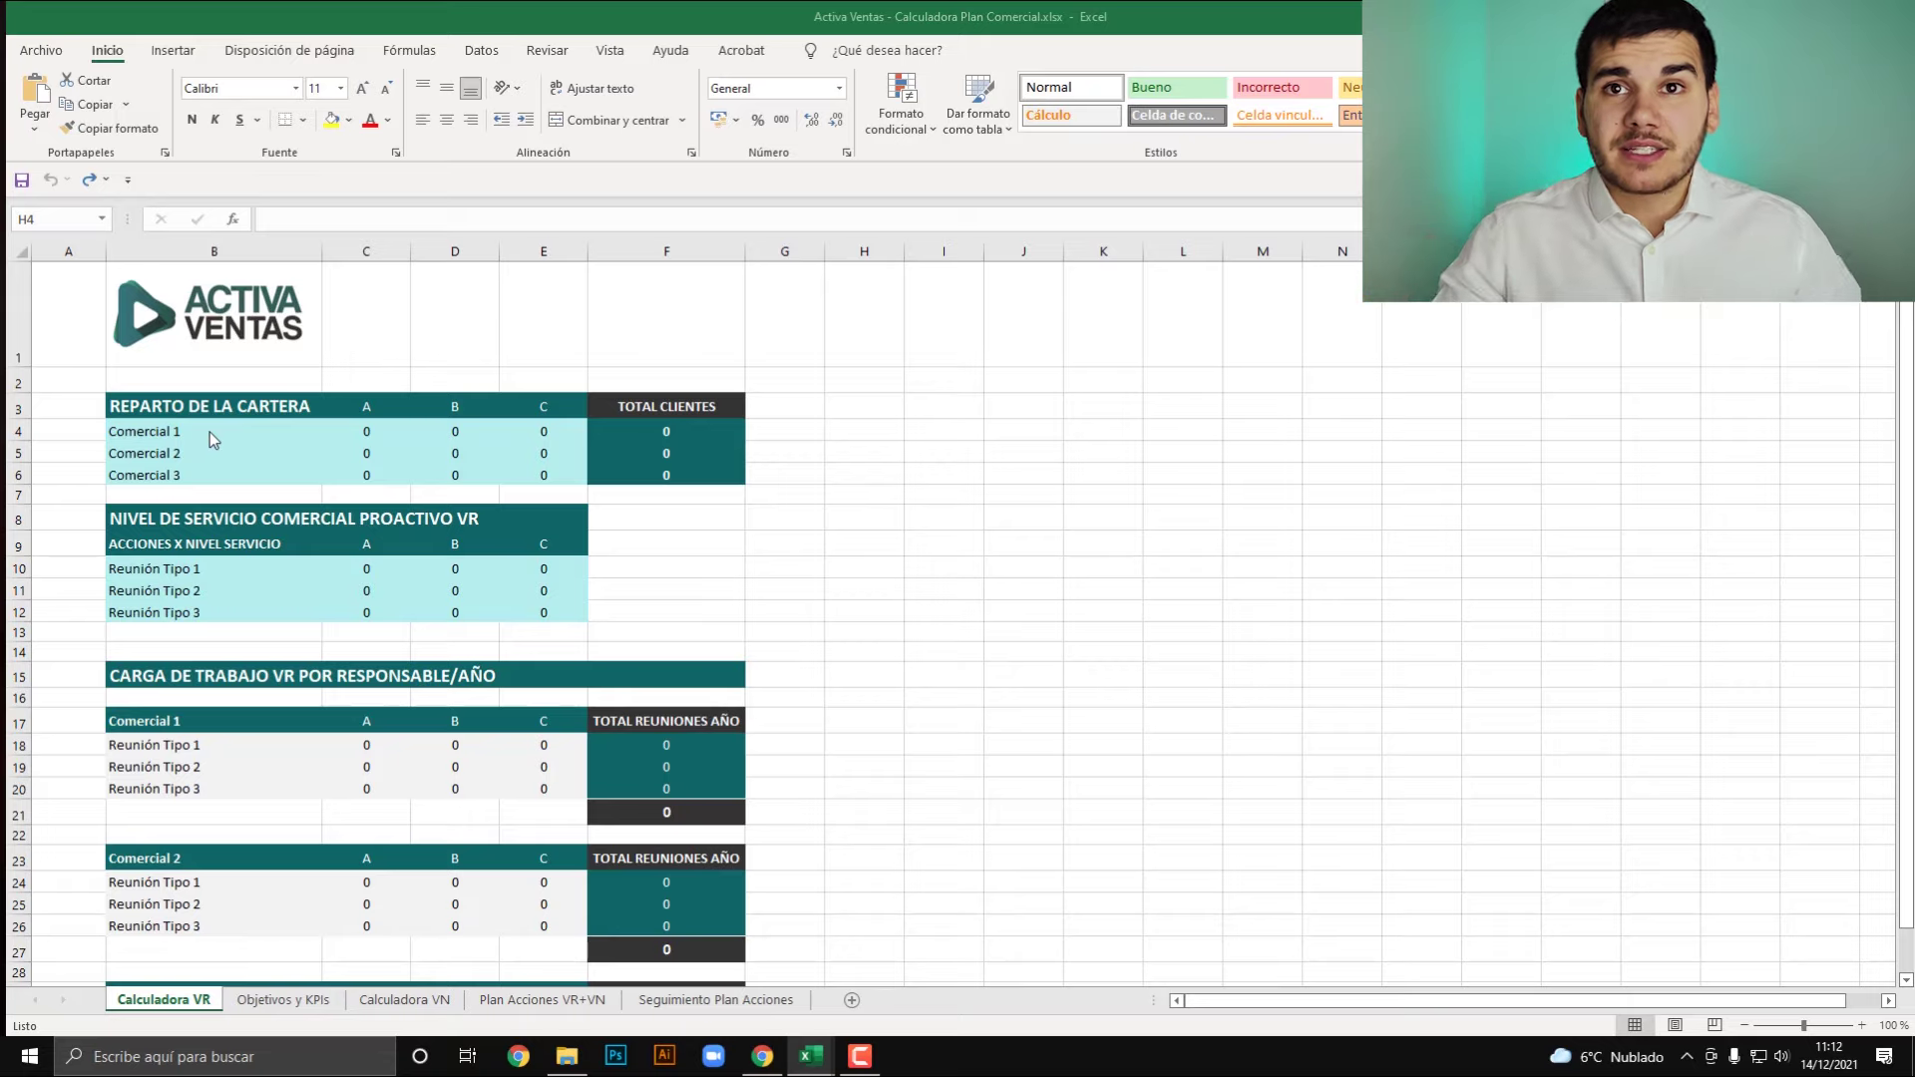
- Type the three salespeople's names over Comercial 1–3 in B4:B6, then check the linked workload heading in B17
click(209, 432)
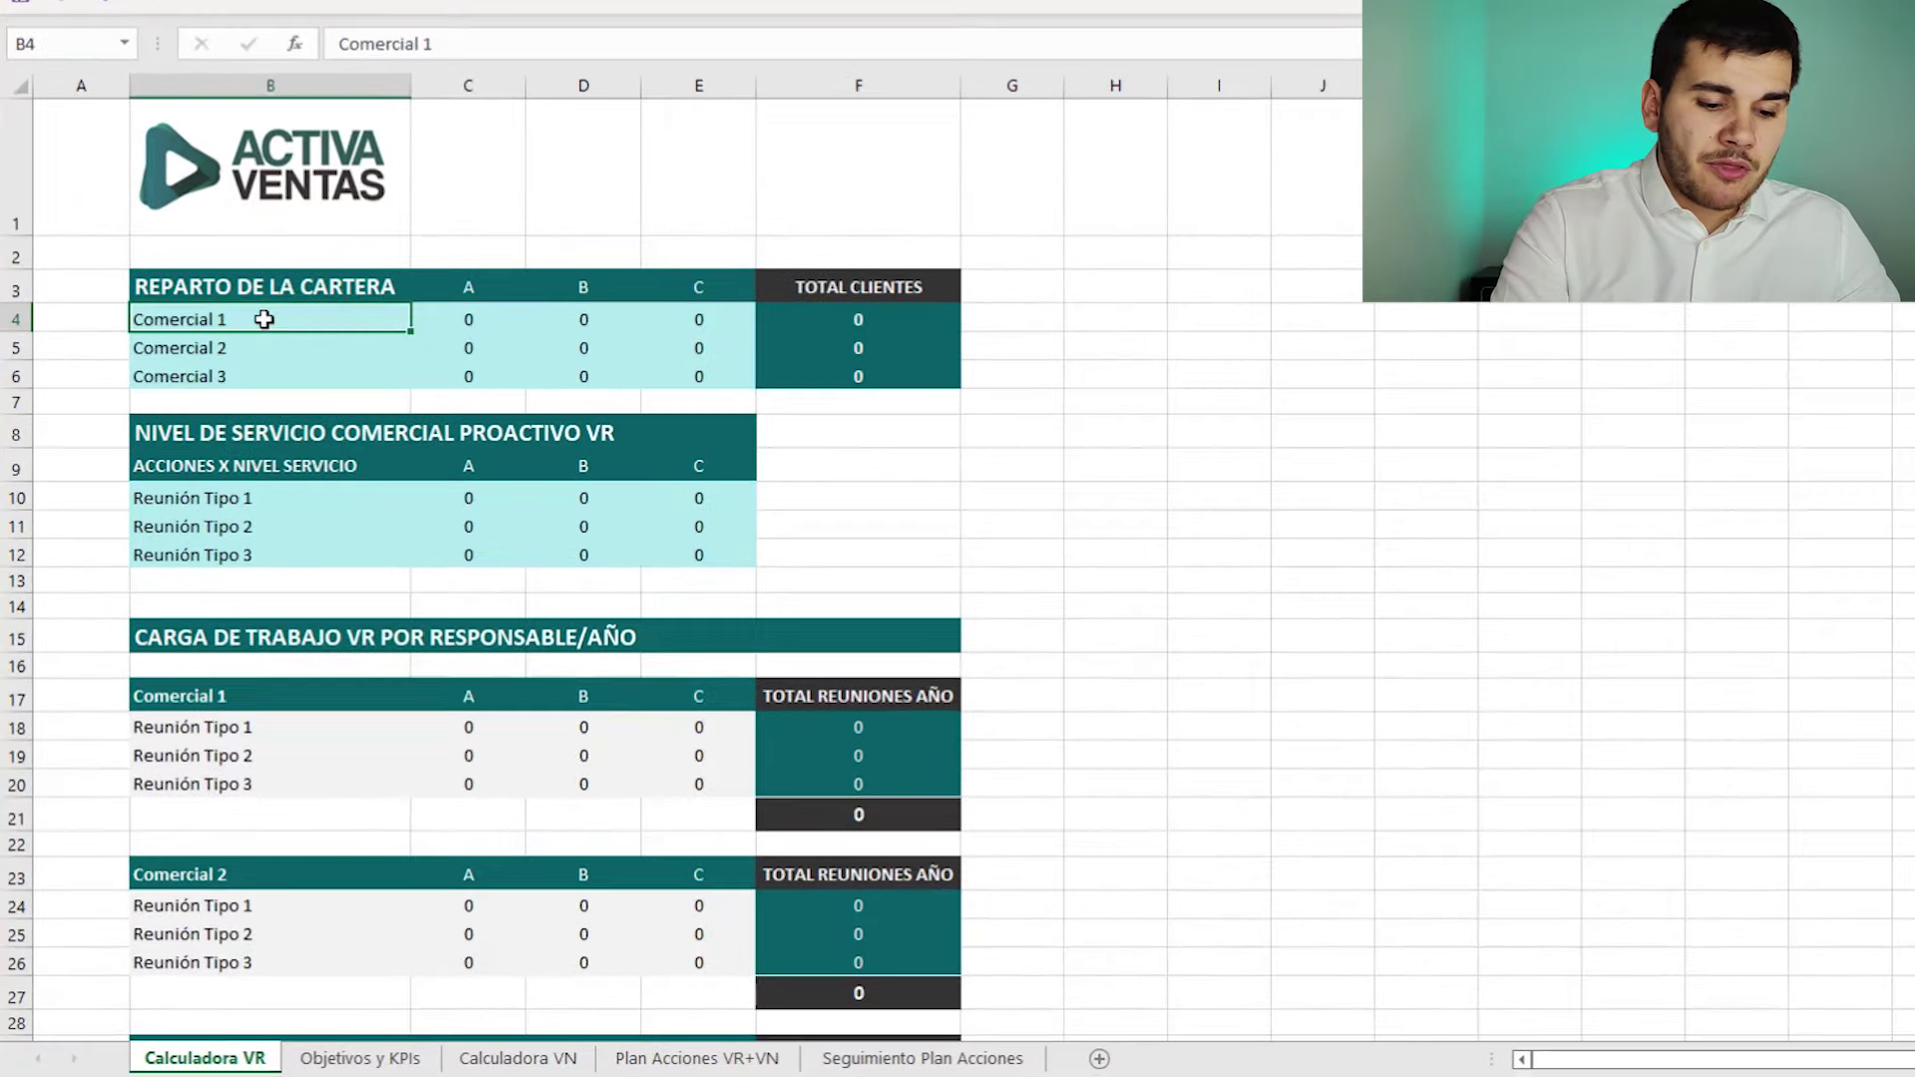
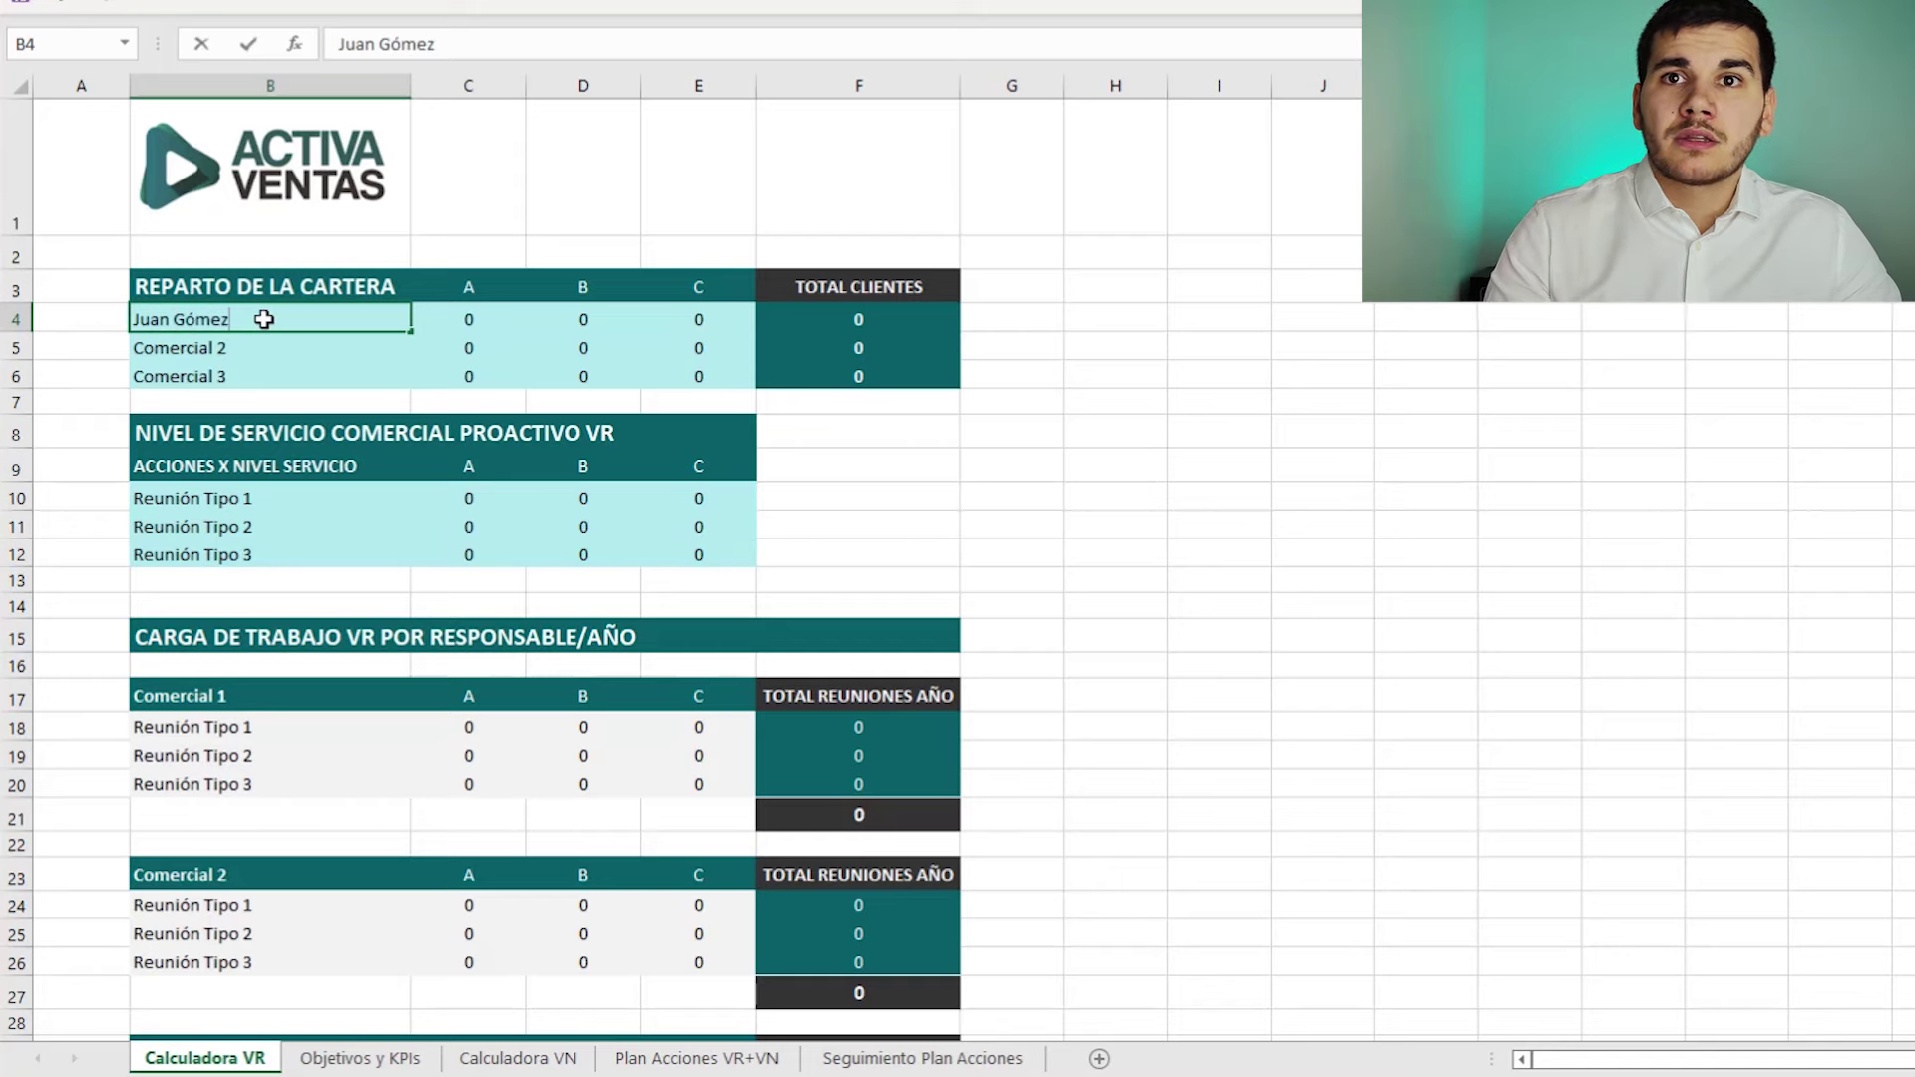
key(Return)
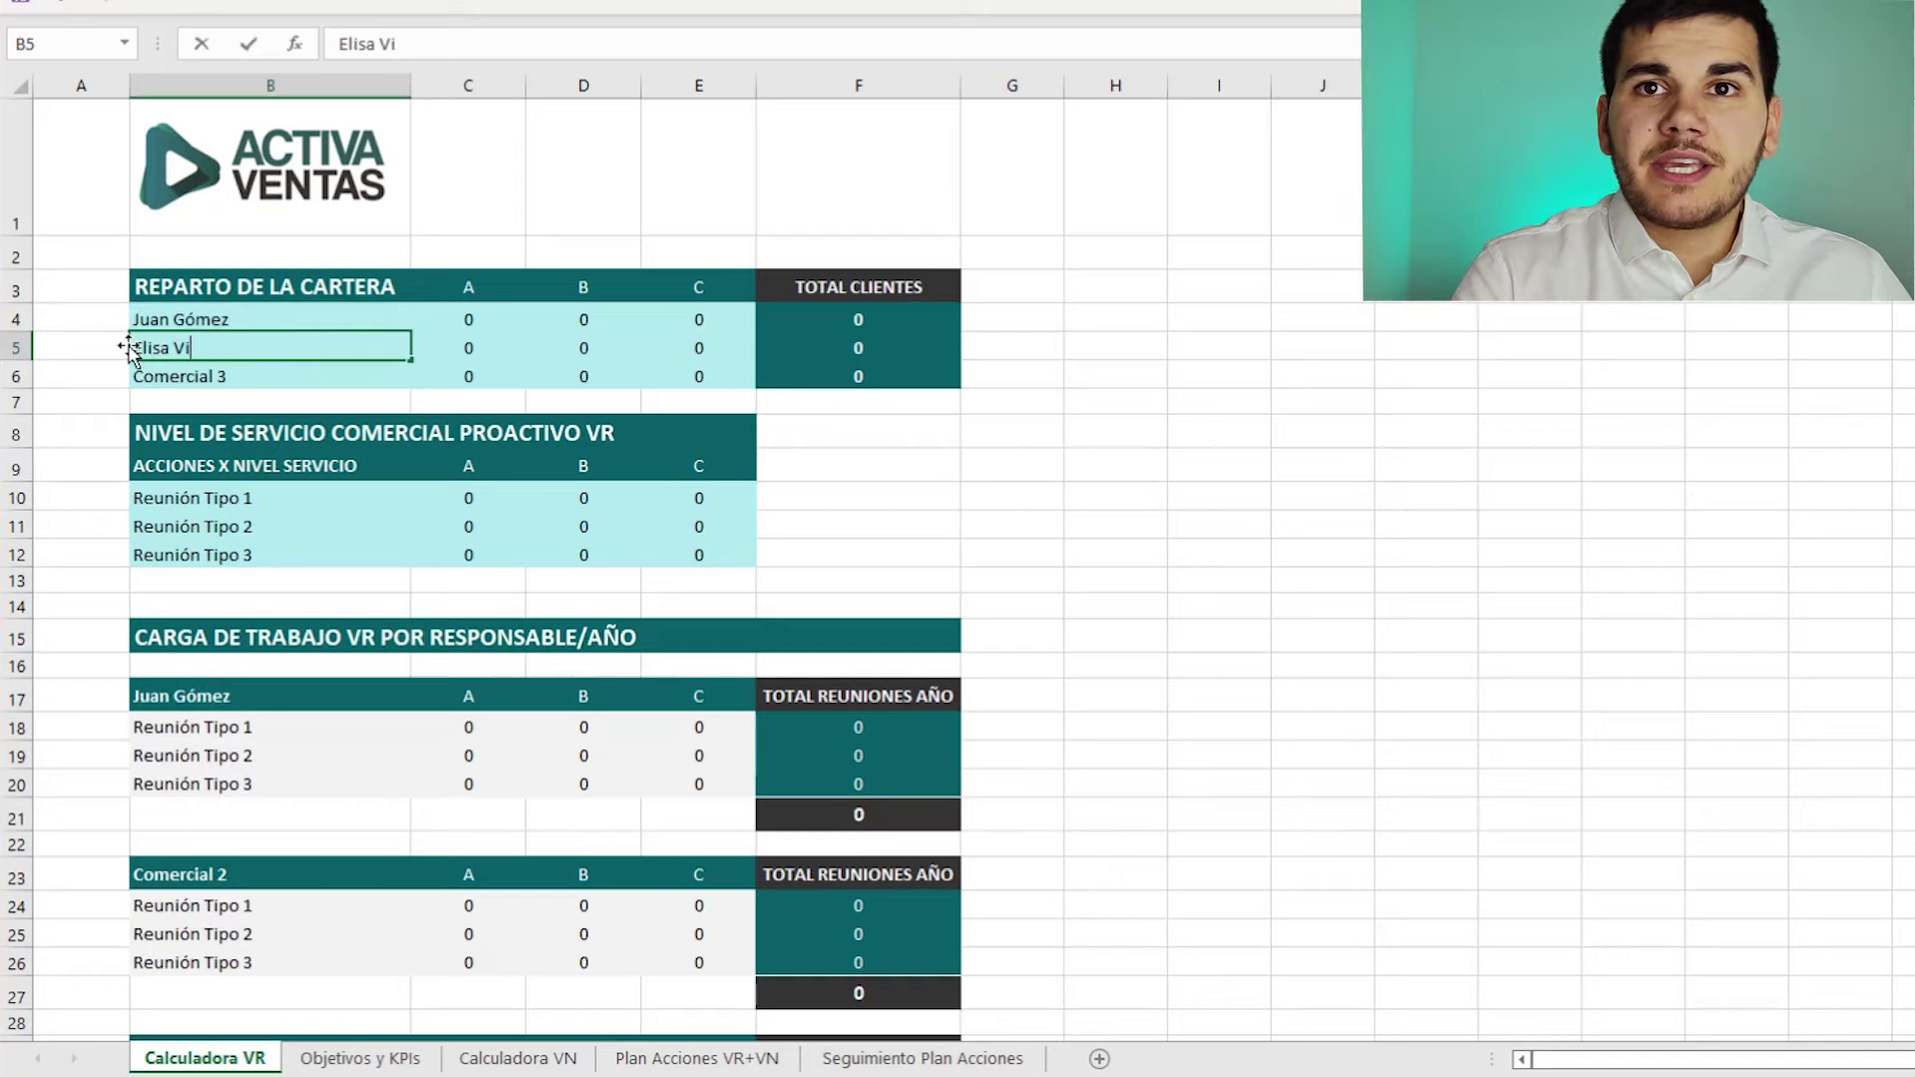
key(Tab)
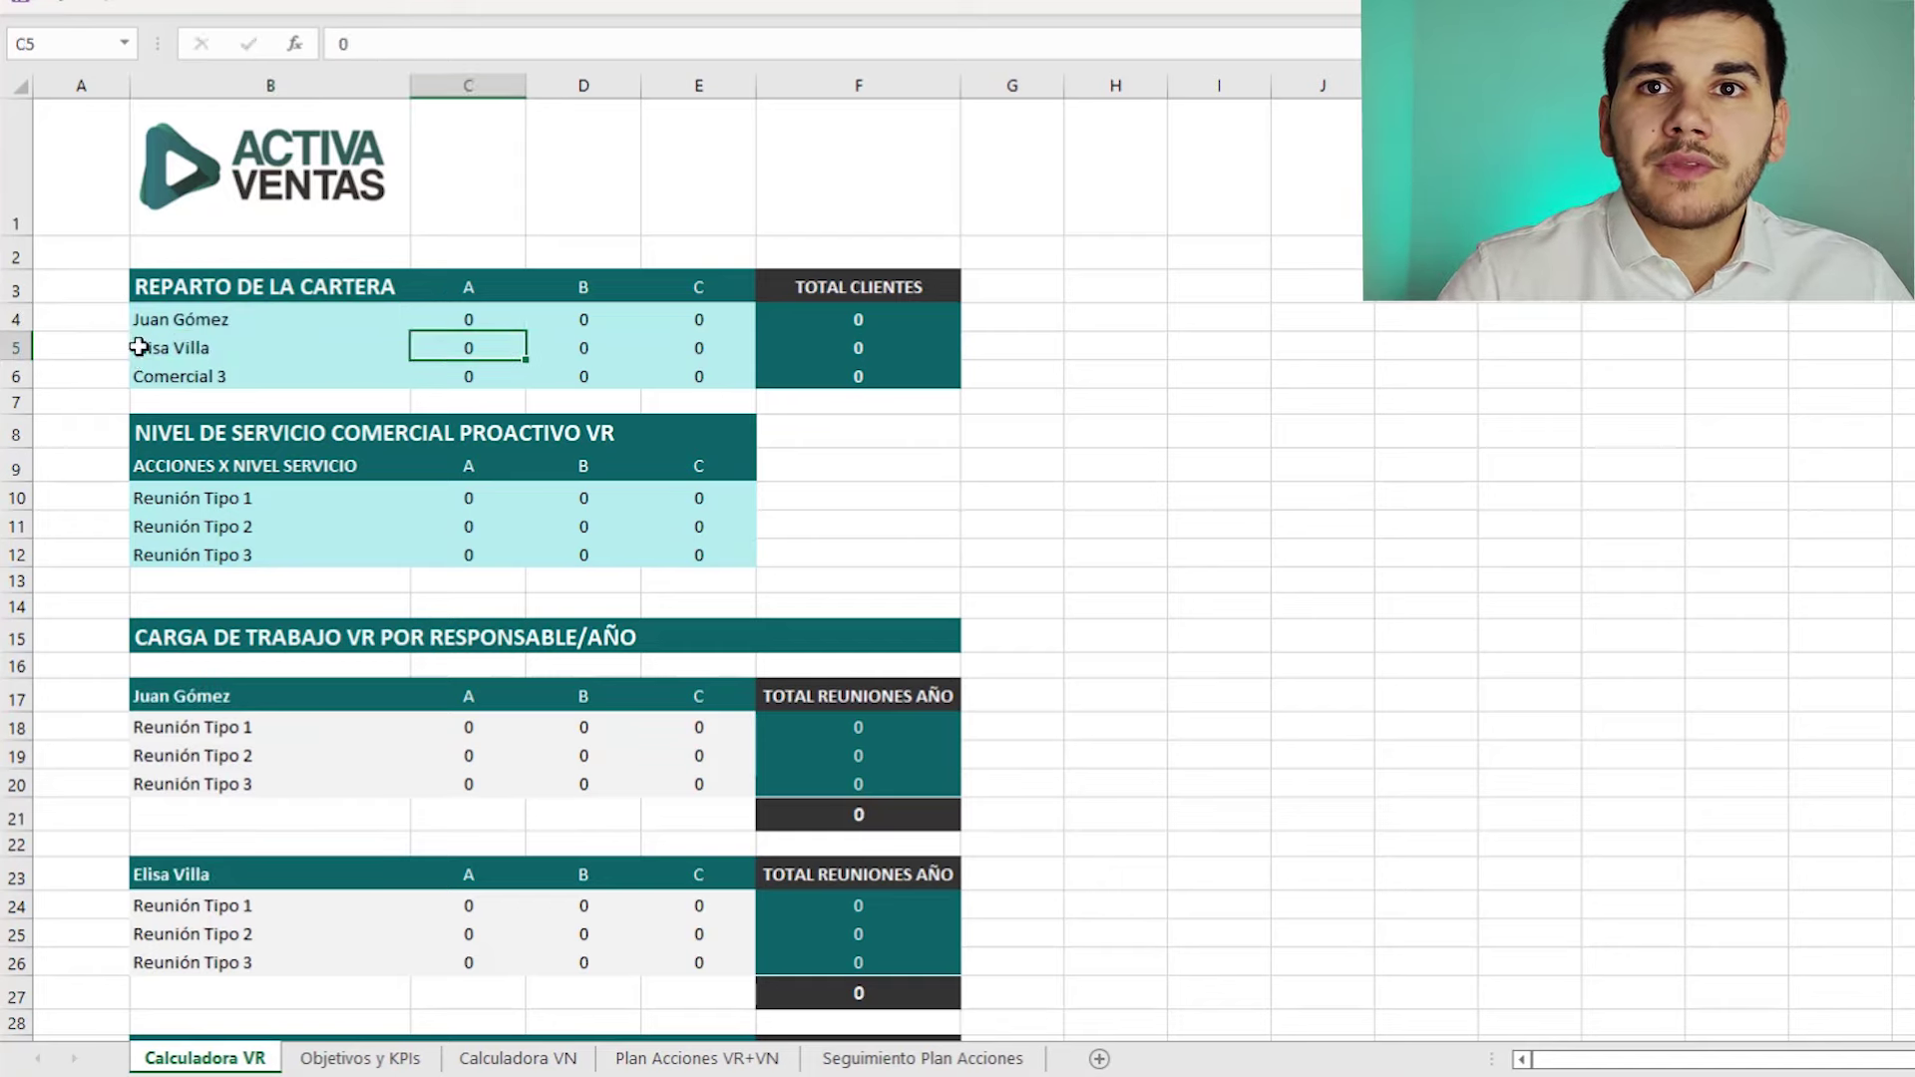
click(193, 375)
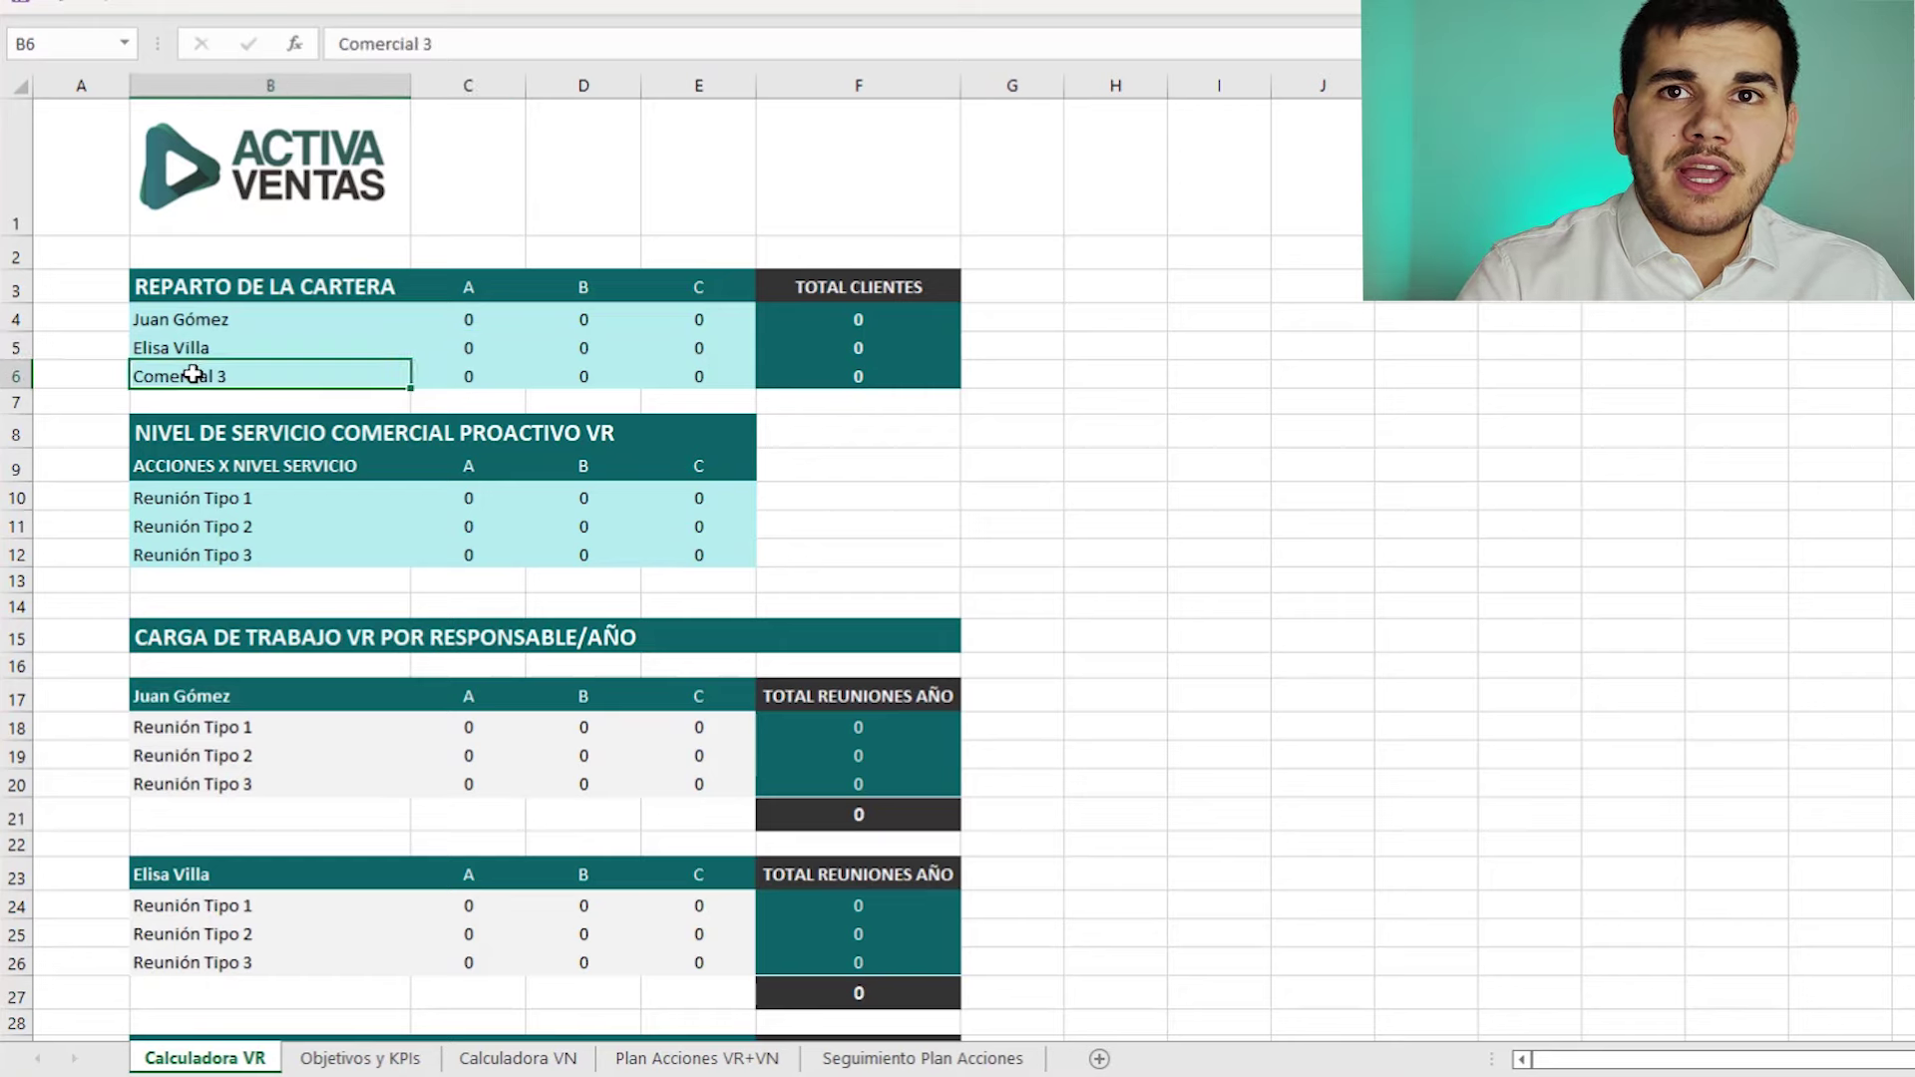
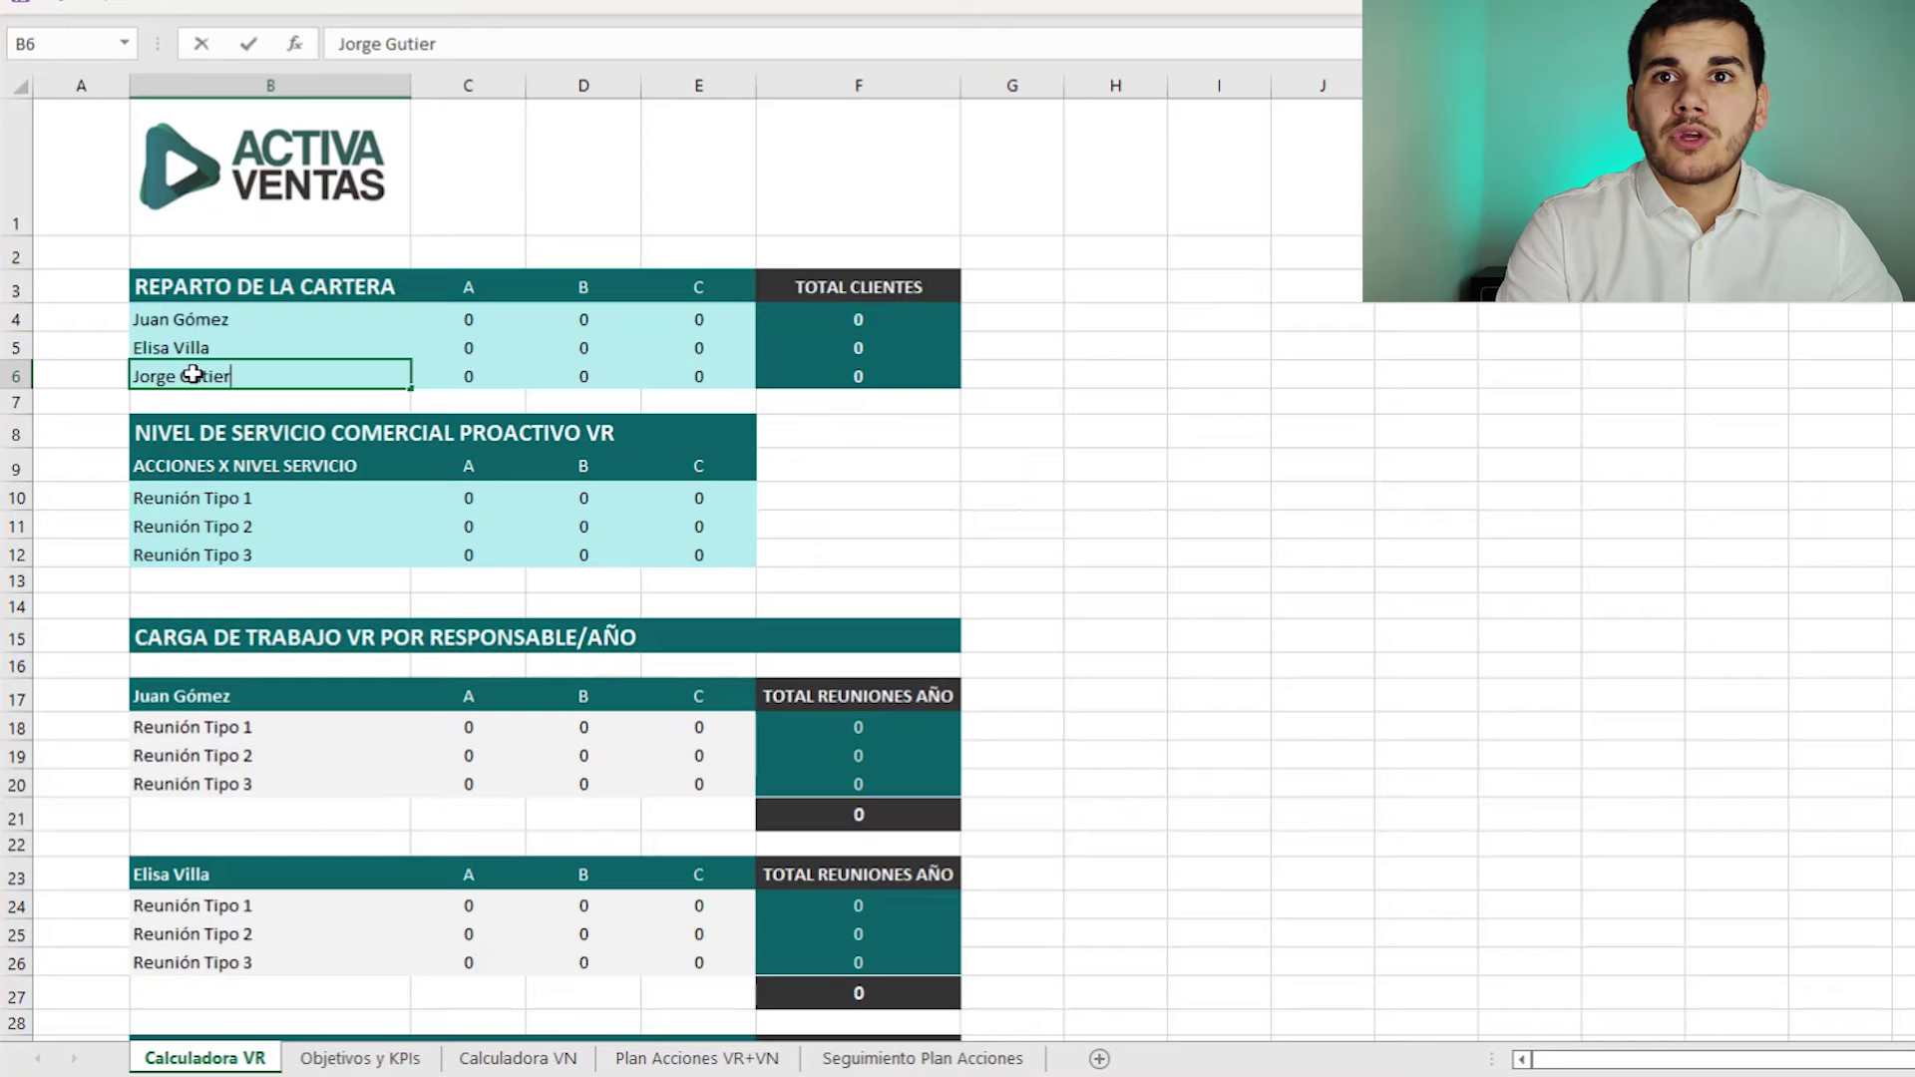
key(Return)
drag(261, 318, 245, 376)
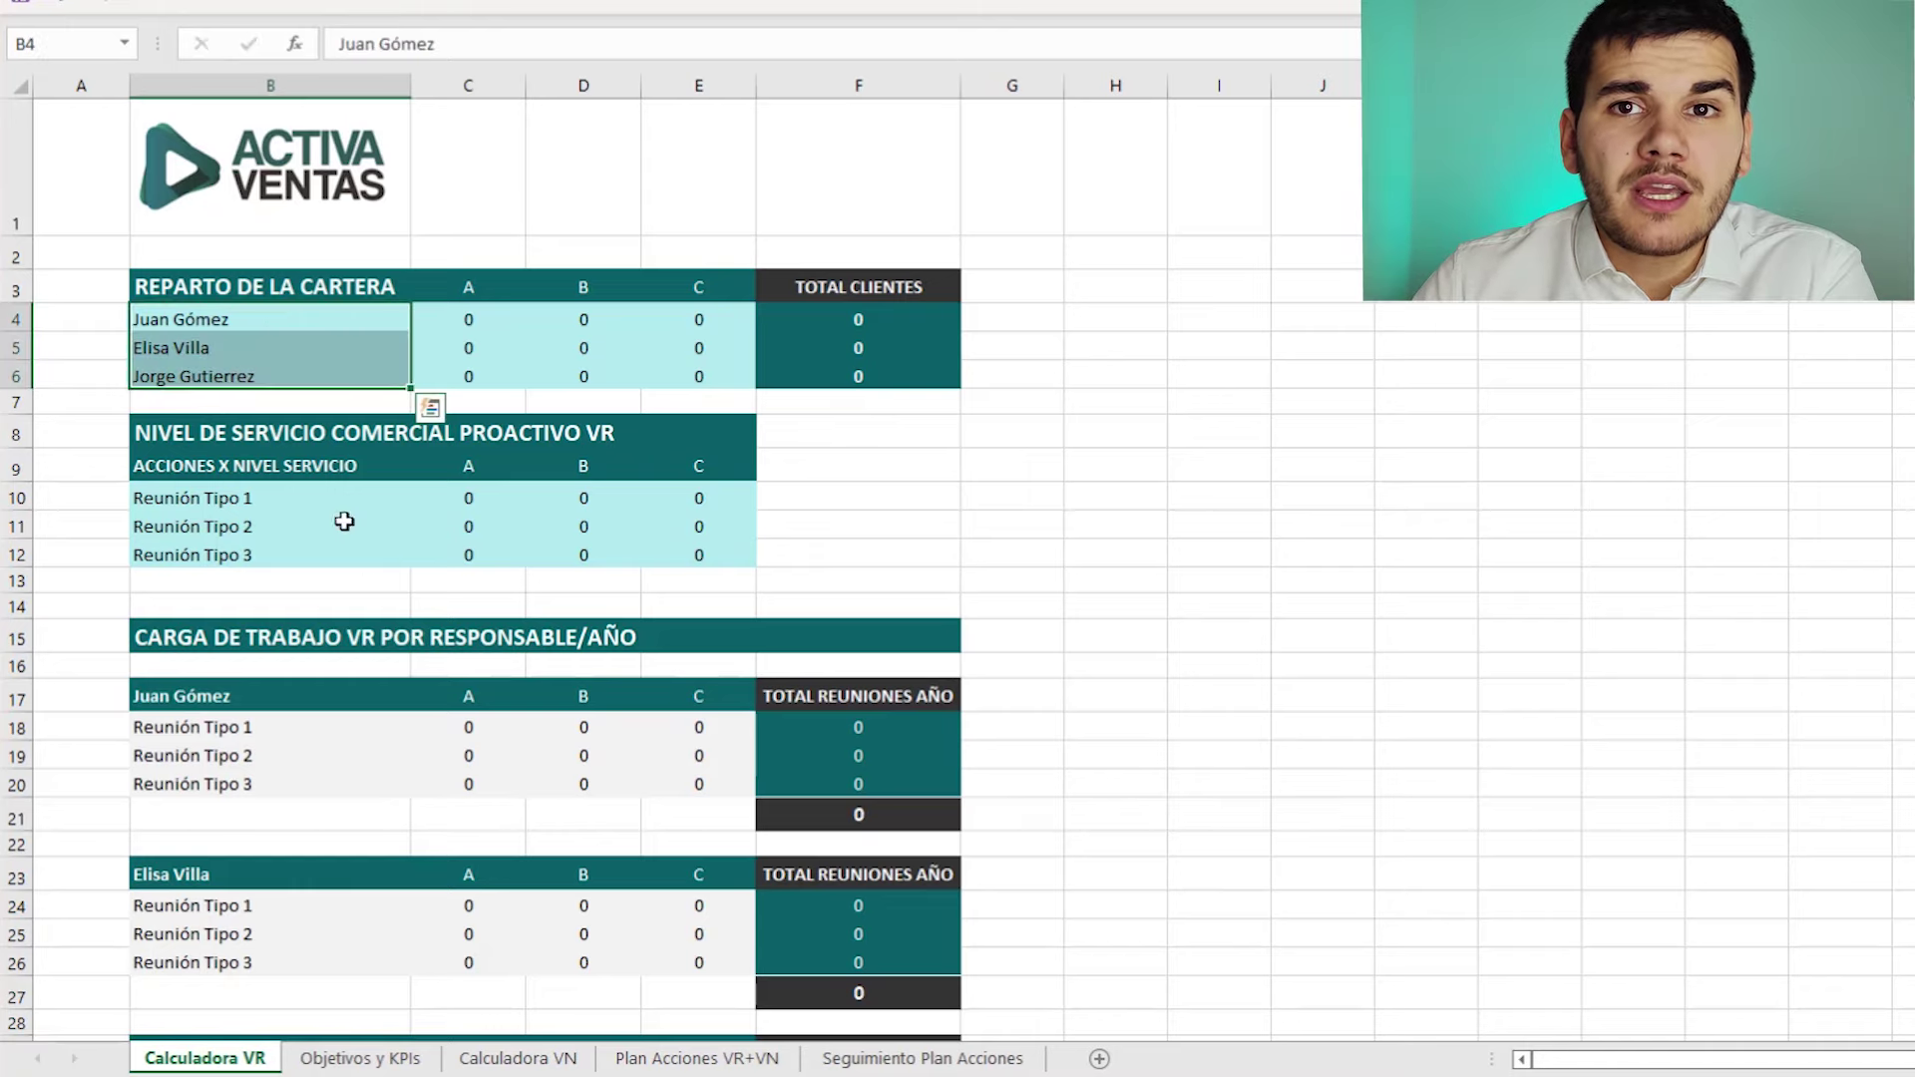
click(225, 695)
click(257, 875)
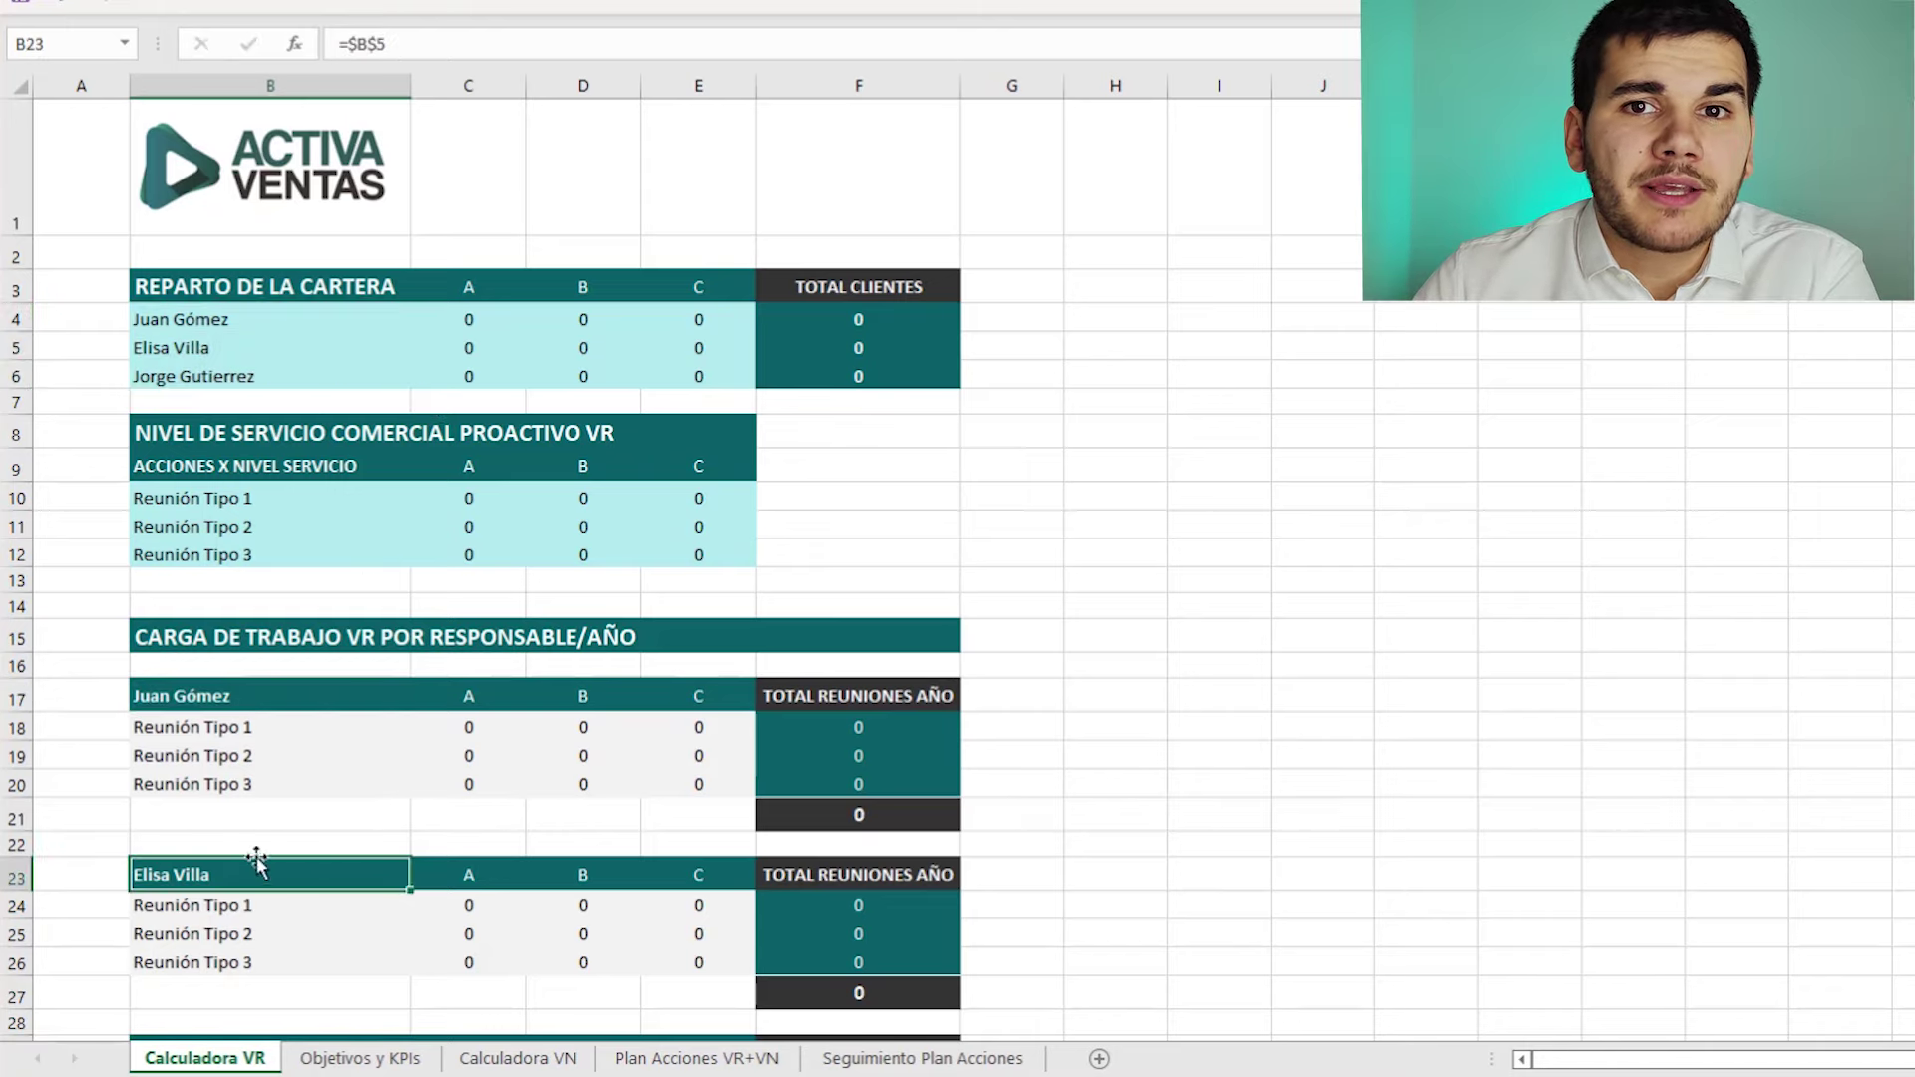
scroll(340, 817, down, 1)
click(258, 846)
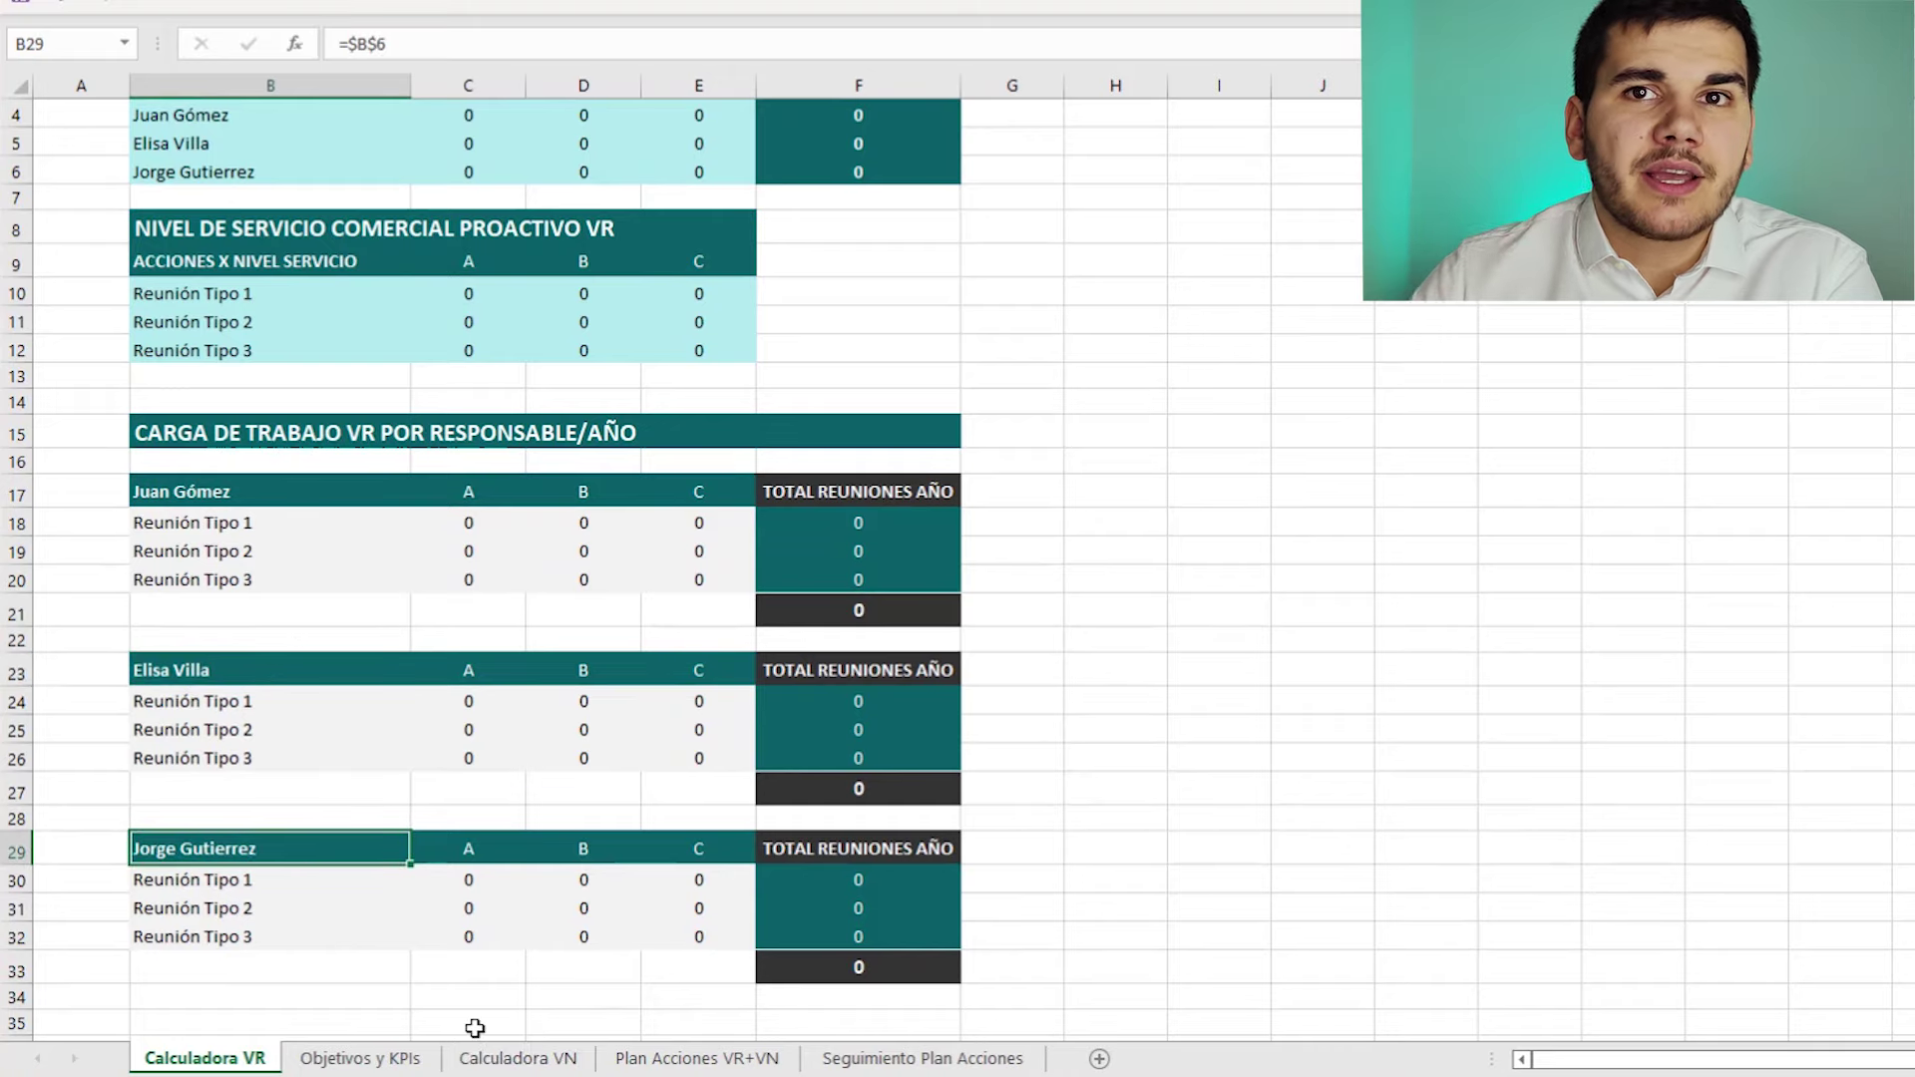
click(923, 1058)
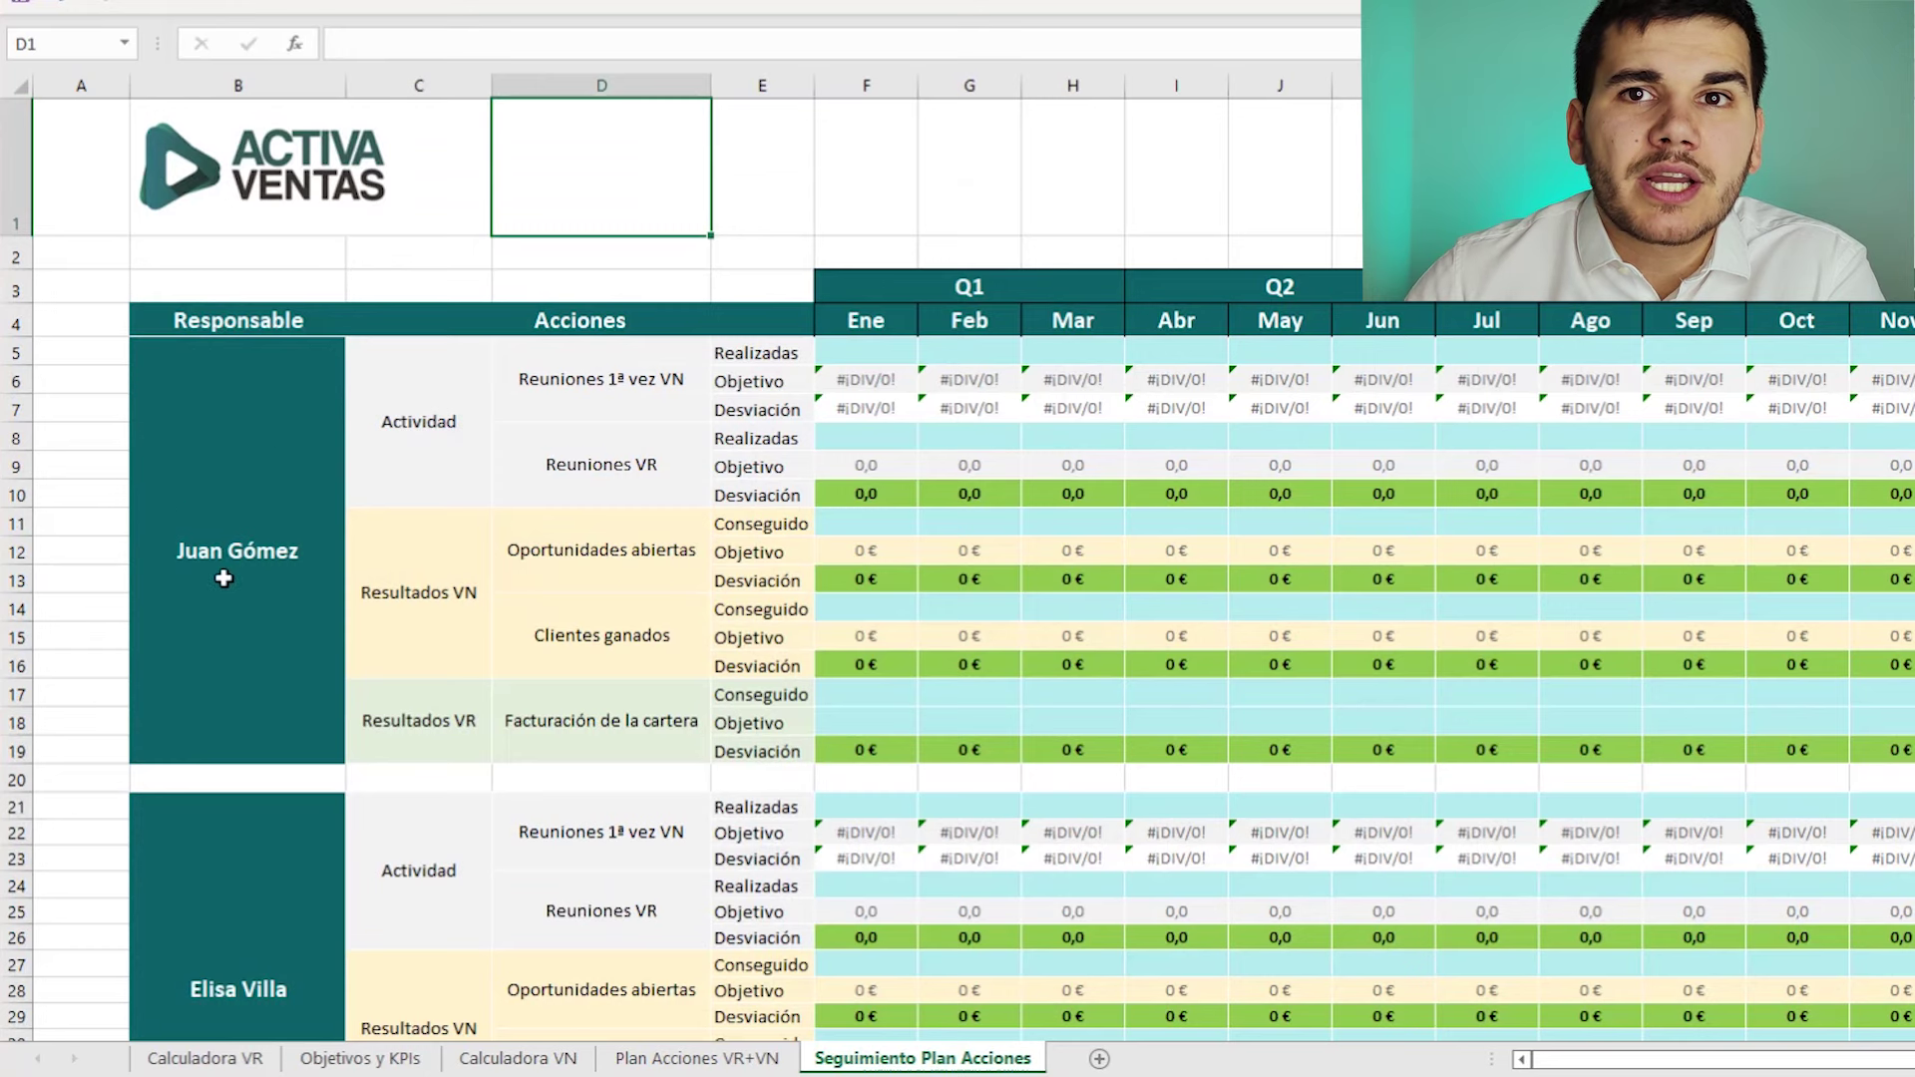
scroll(256, 521, down, 2)
scroll(145, 703, down, 4)
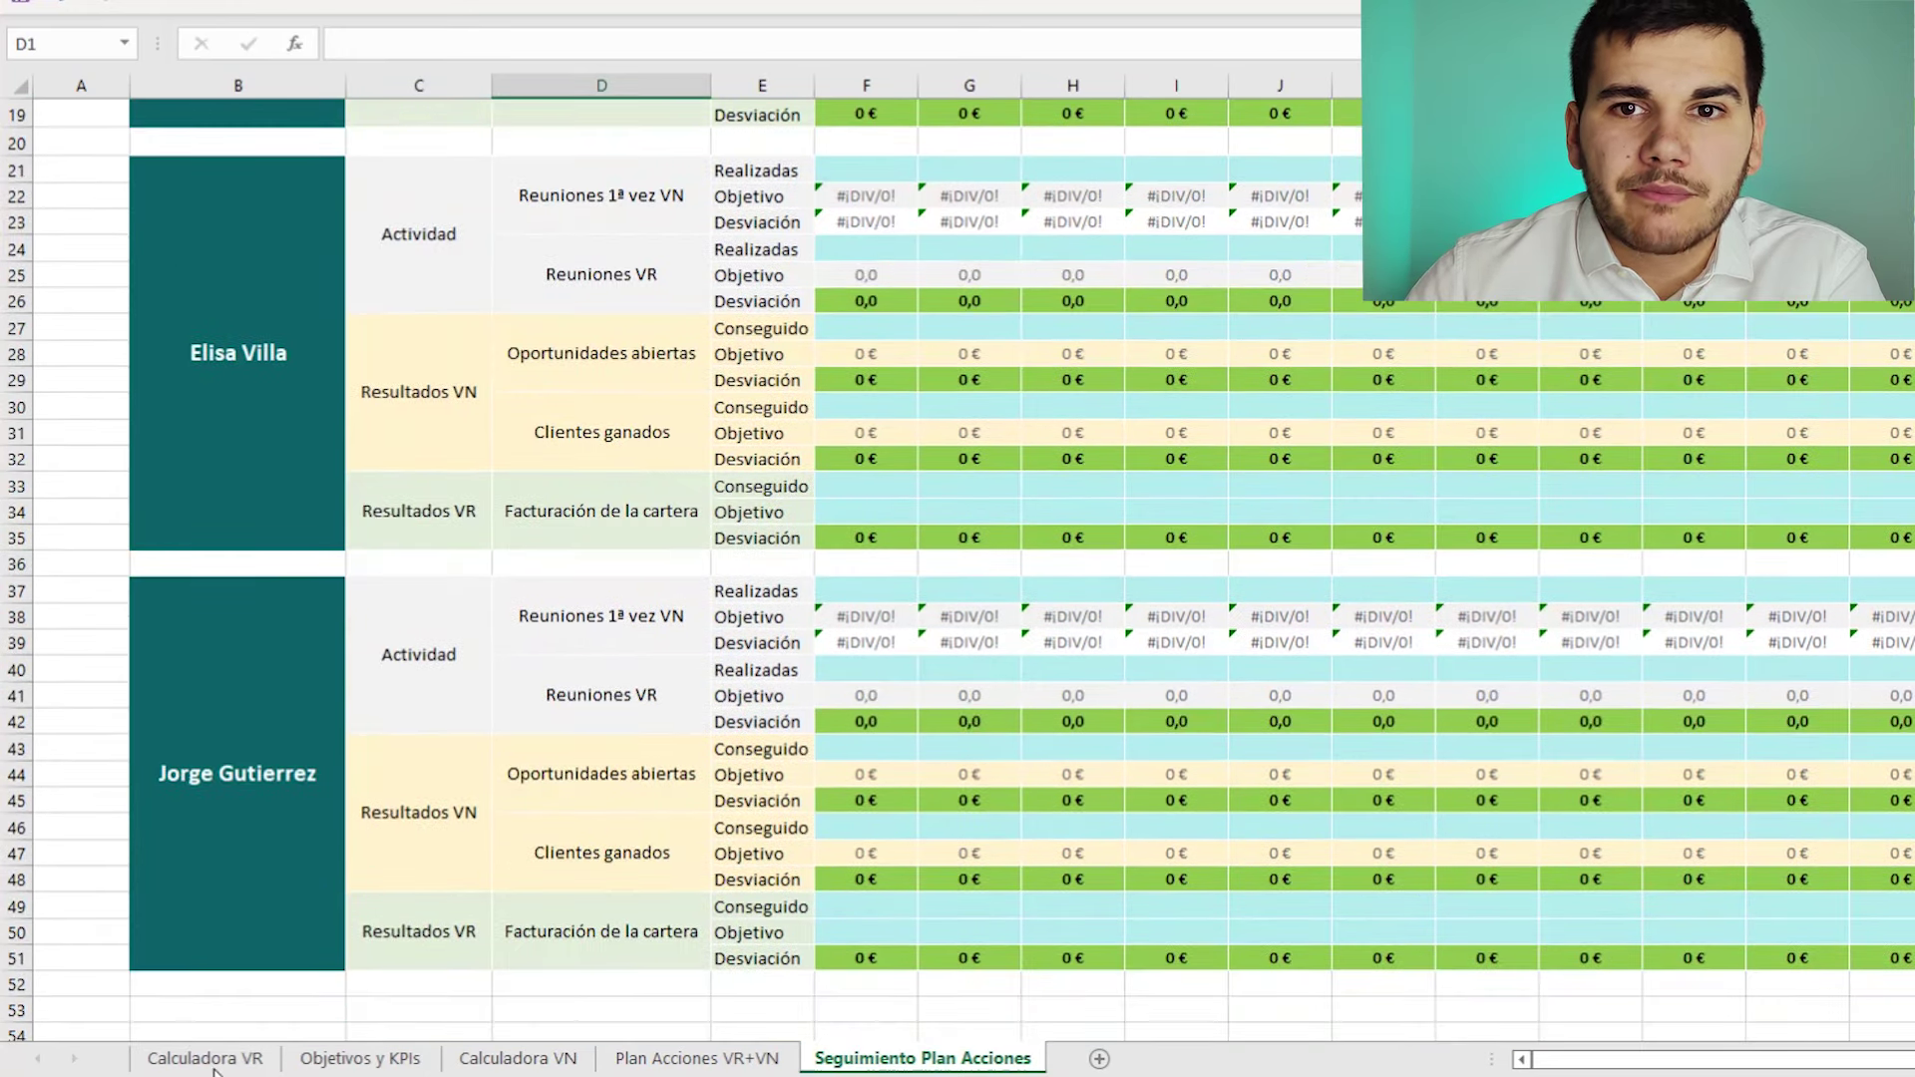
click(212, 1065)
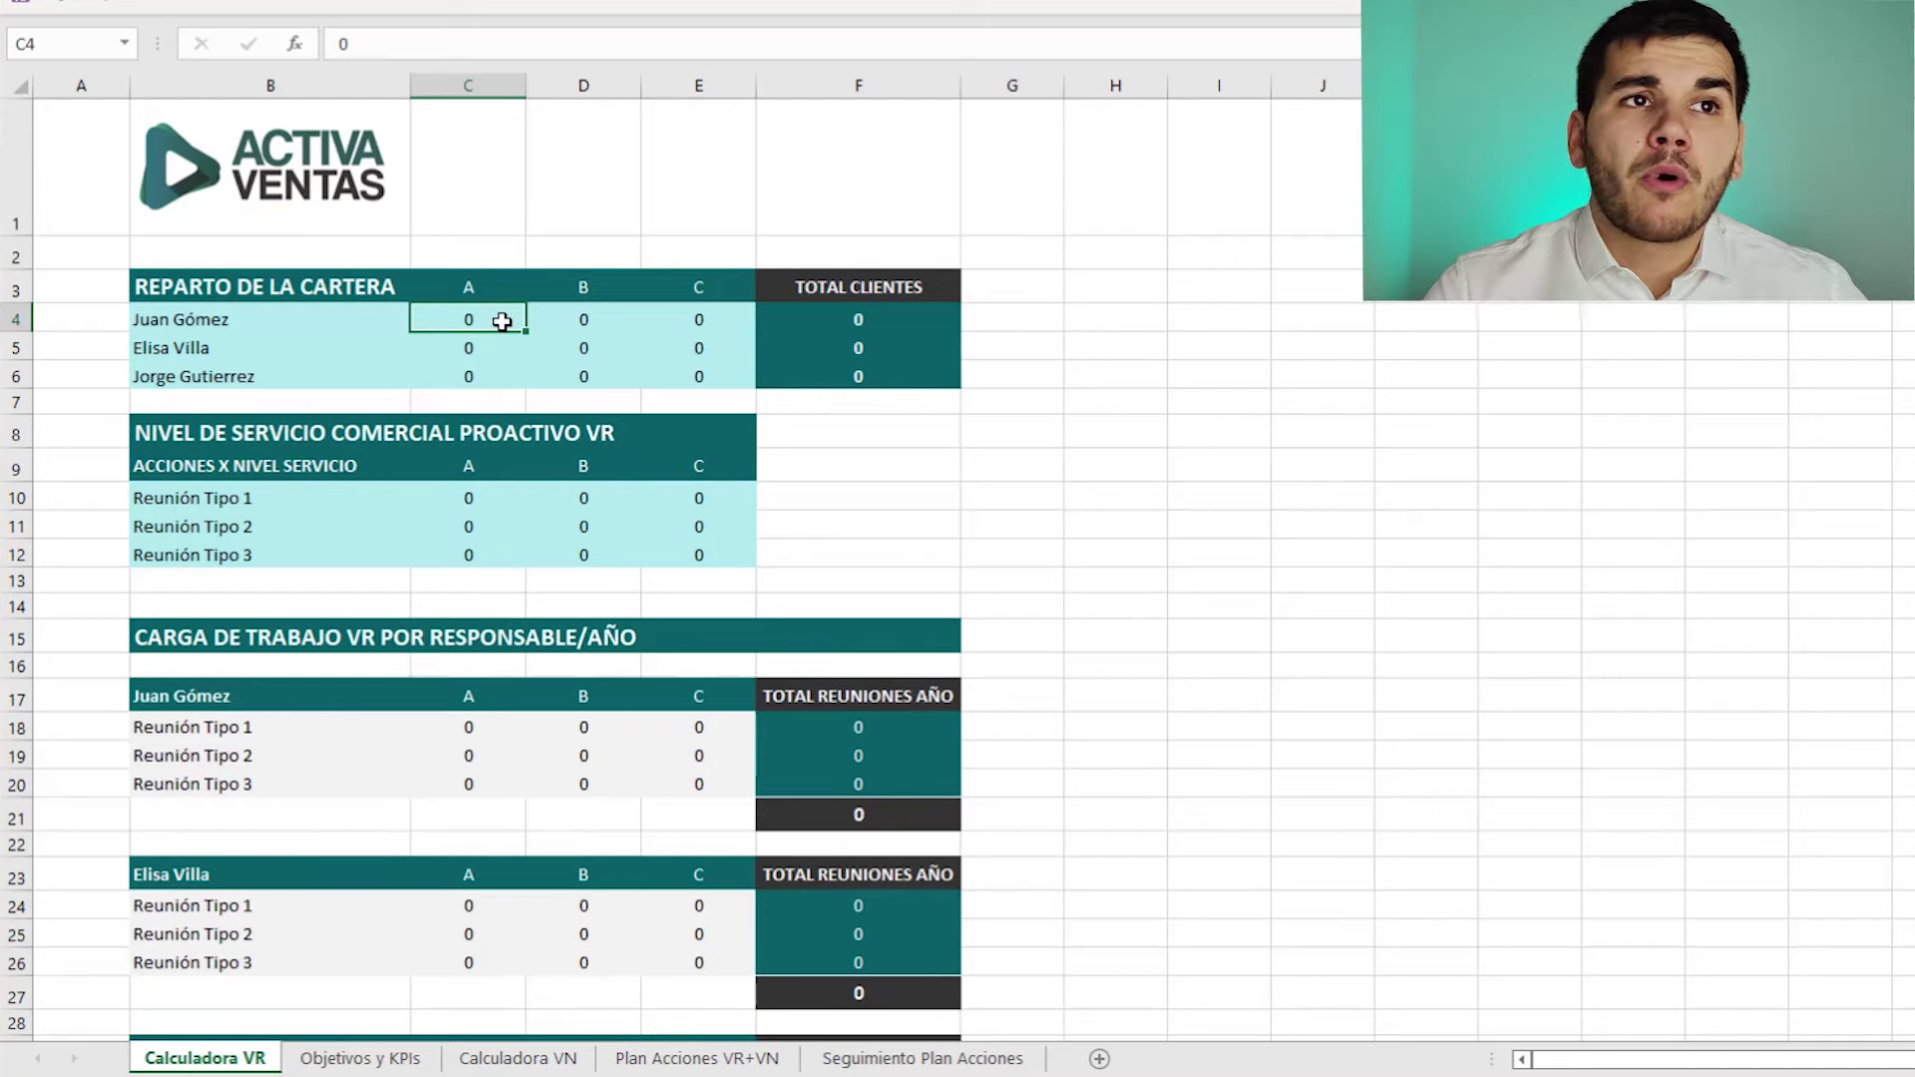
- Enter the first salesperson's client counts: 25 A, 34 B, 51 C
text(25)
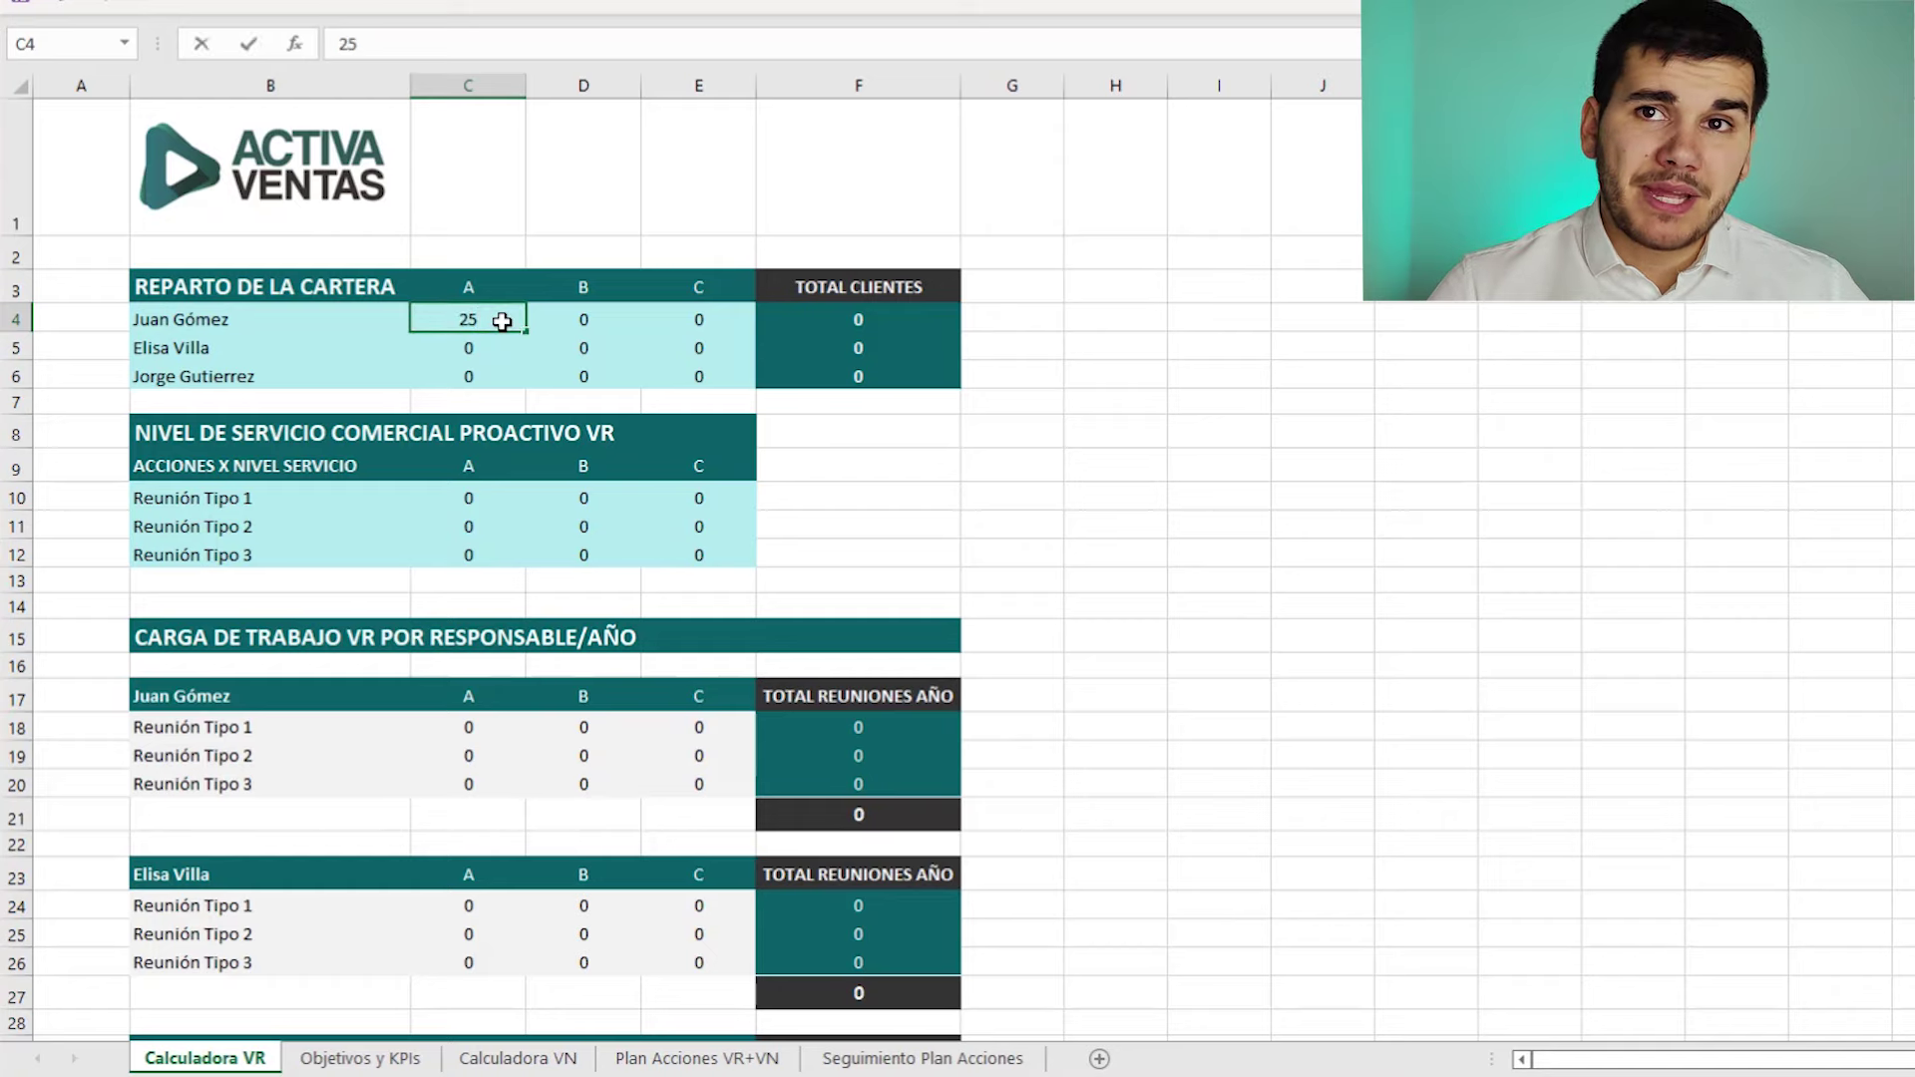
key(Tab)
text(34)
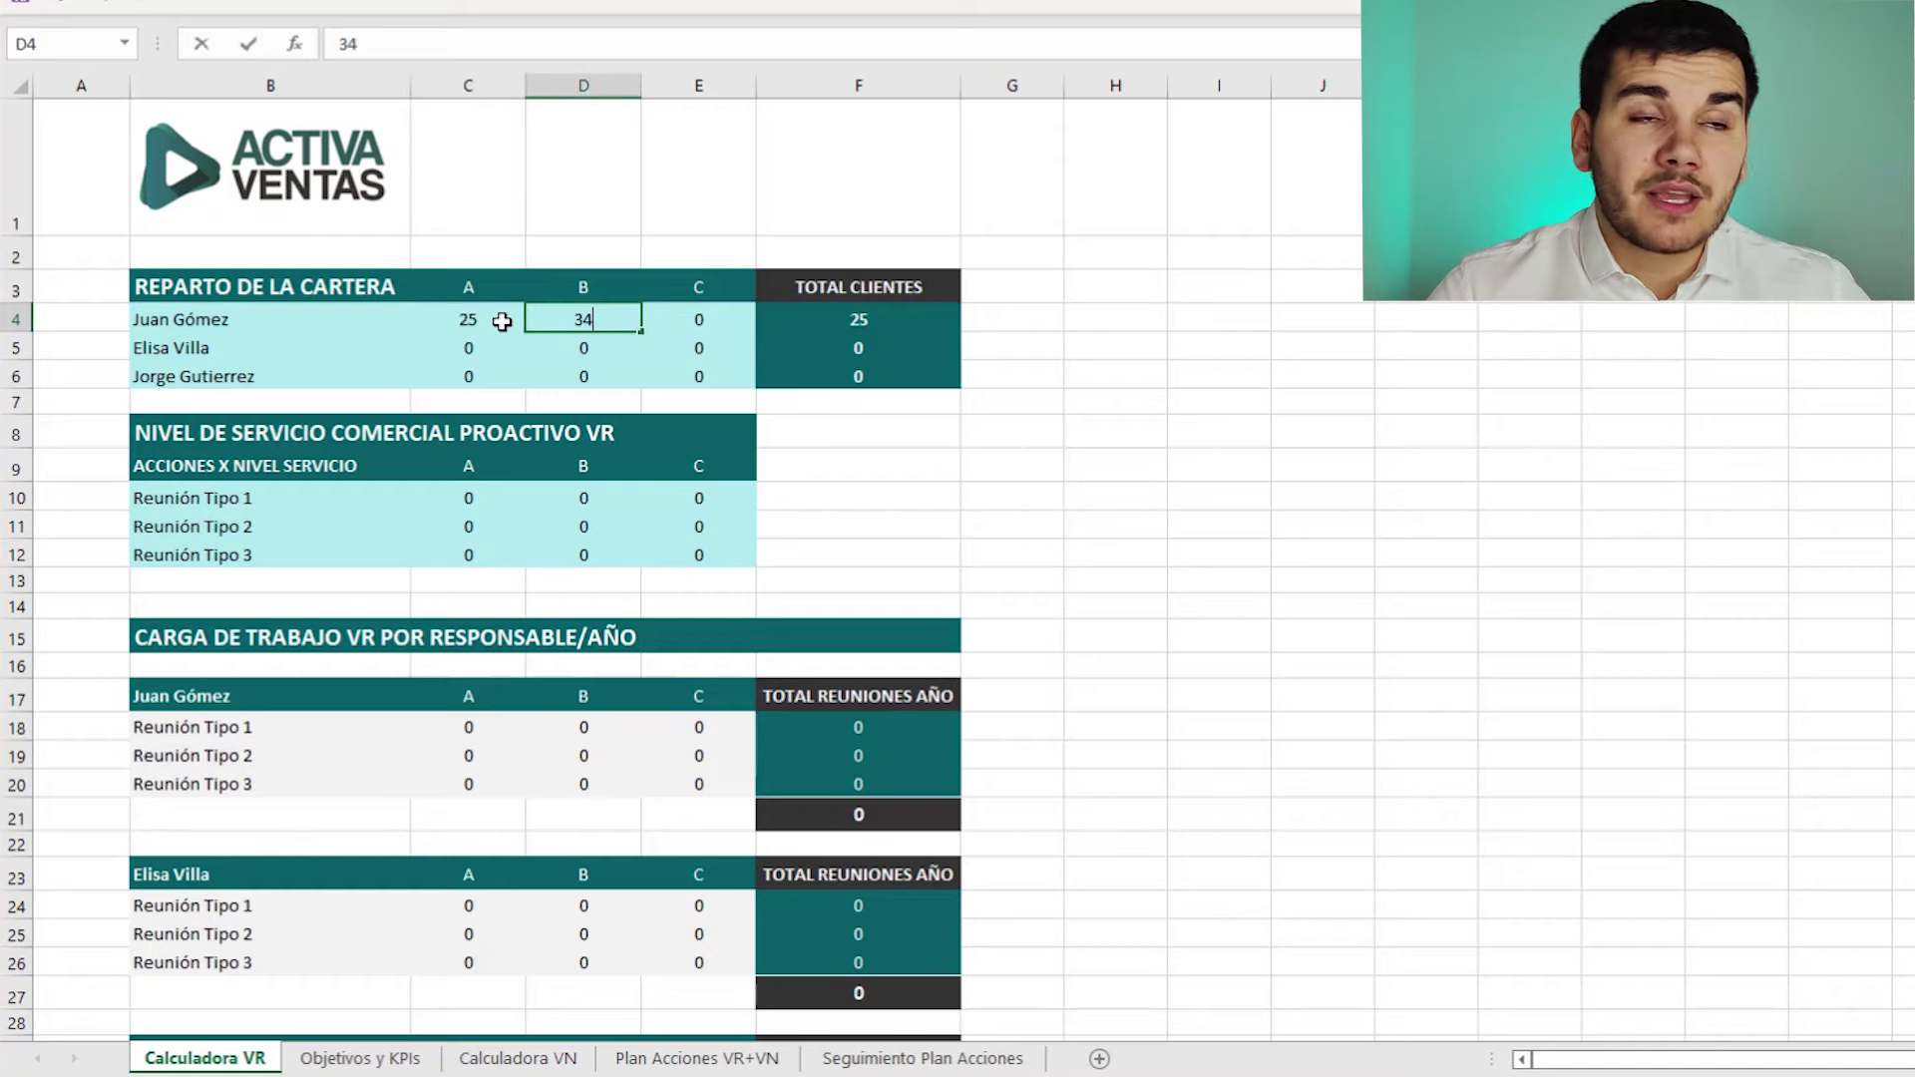
key(Tab)
text(51)
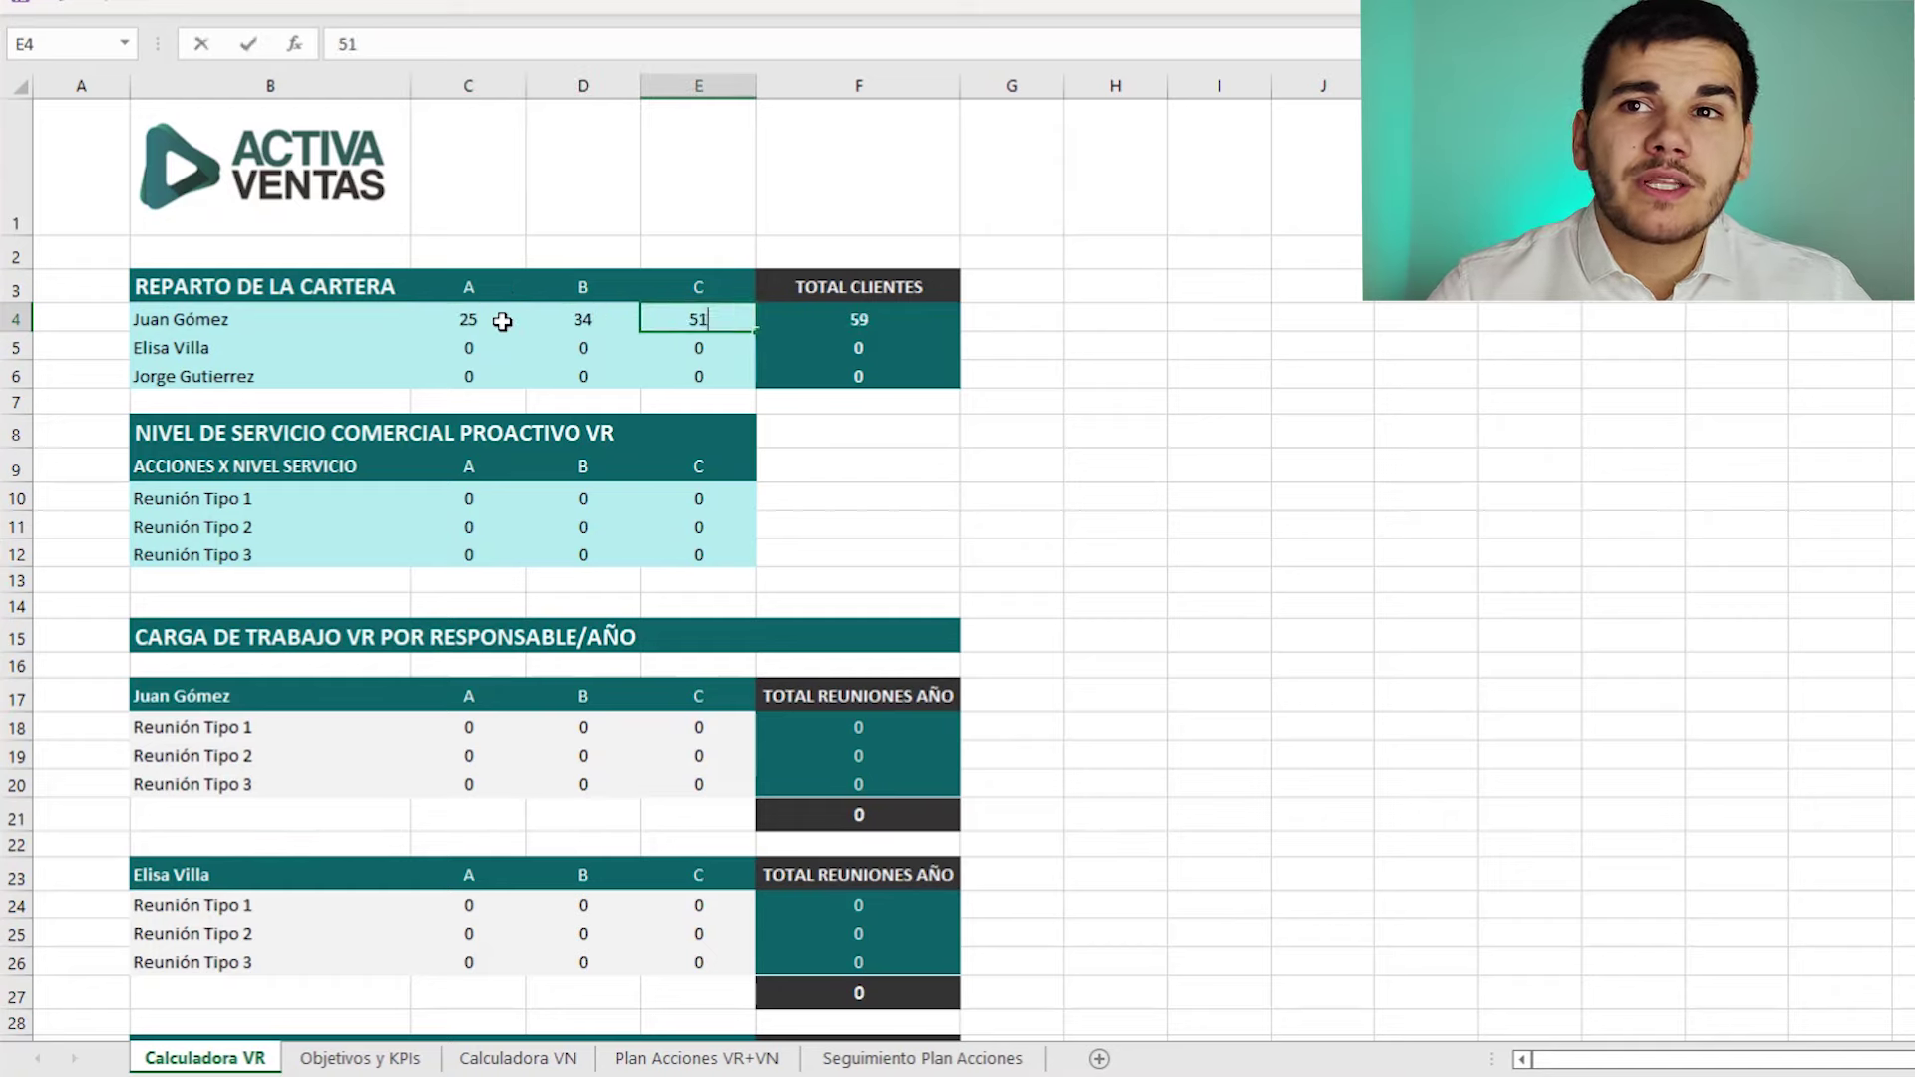
click(458, 348)
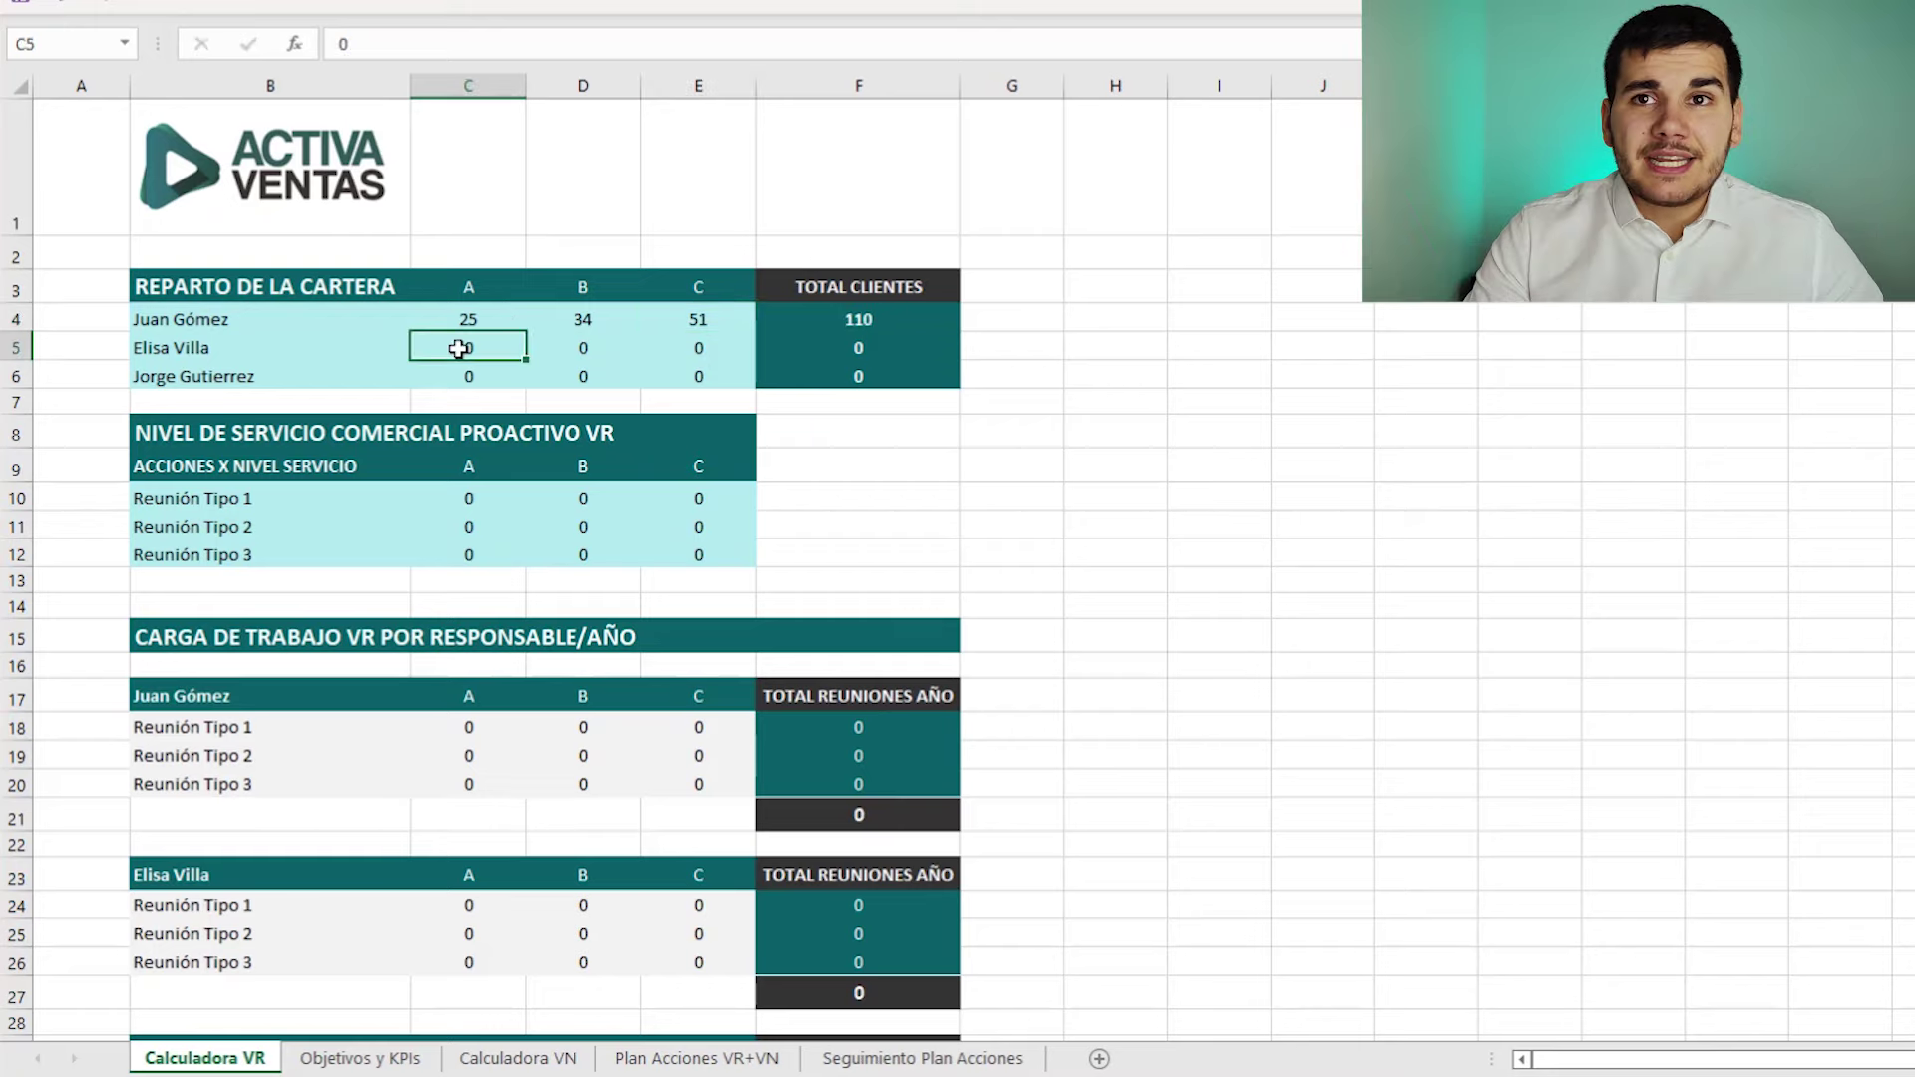
- Enter the second salesperson's client counts: 8 A, 52 B, 105 C
text(8)
key(Tab)
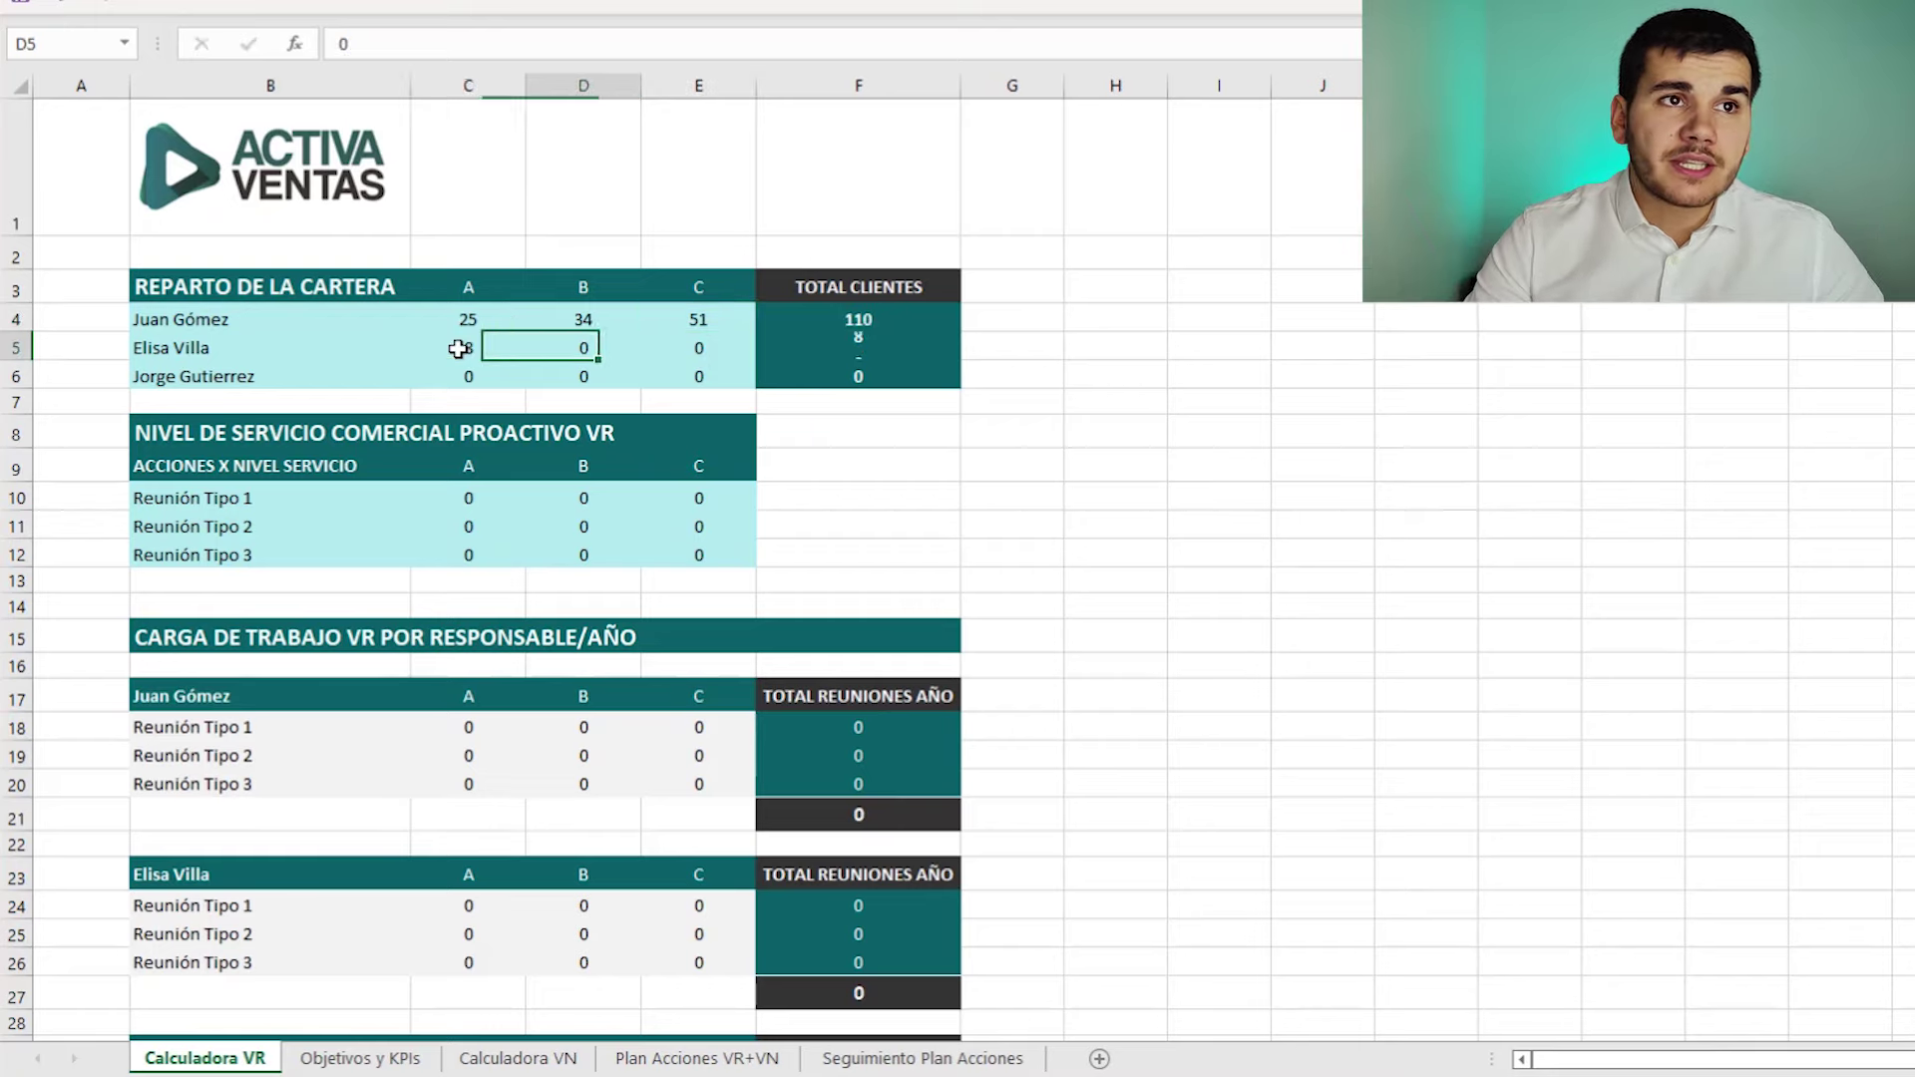
key(BackSpace)
text(52)
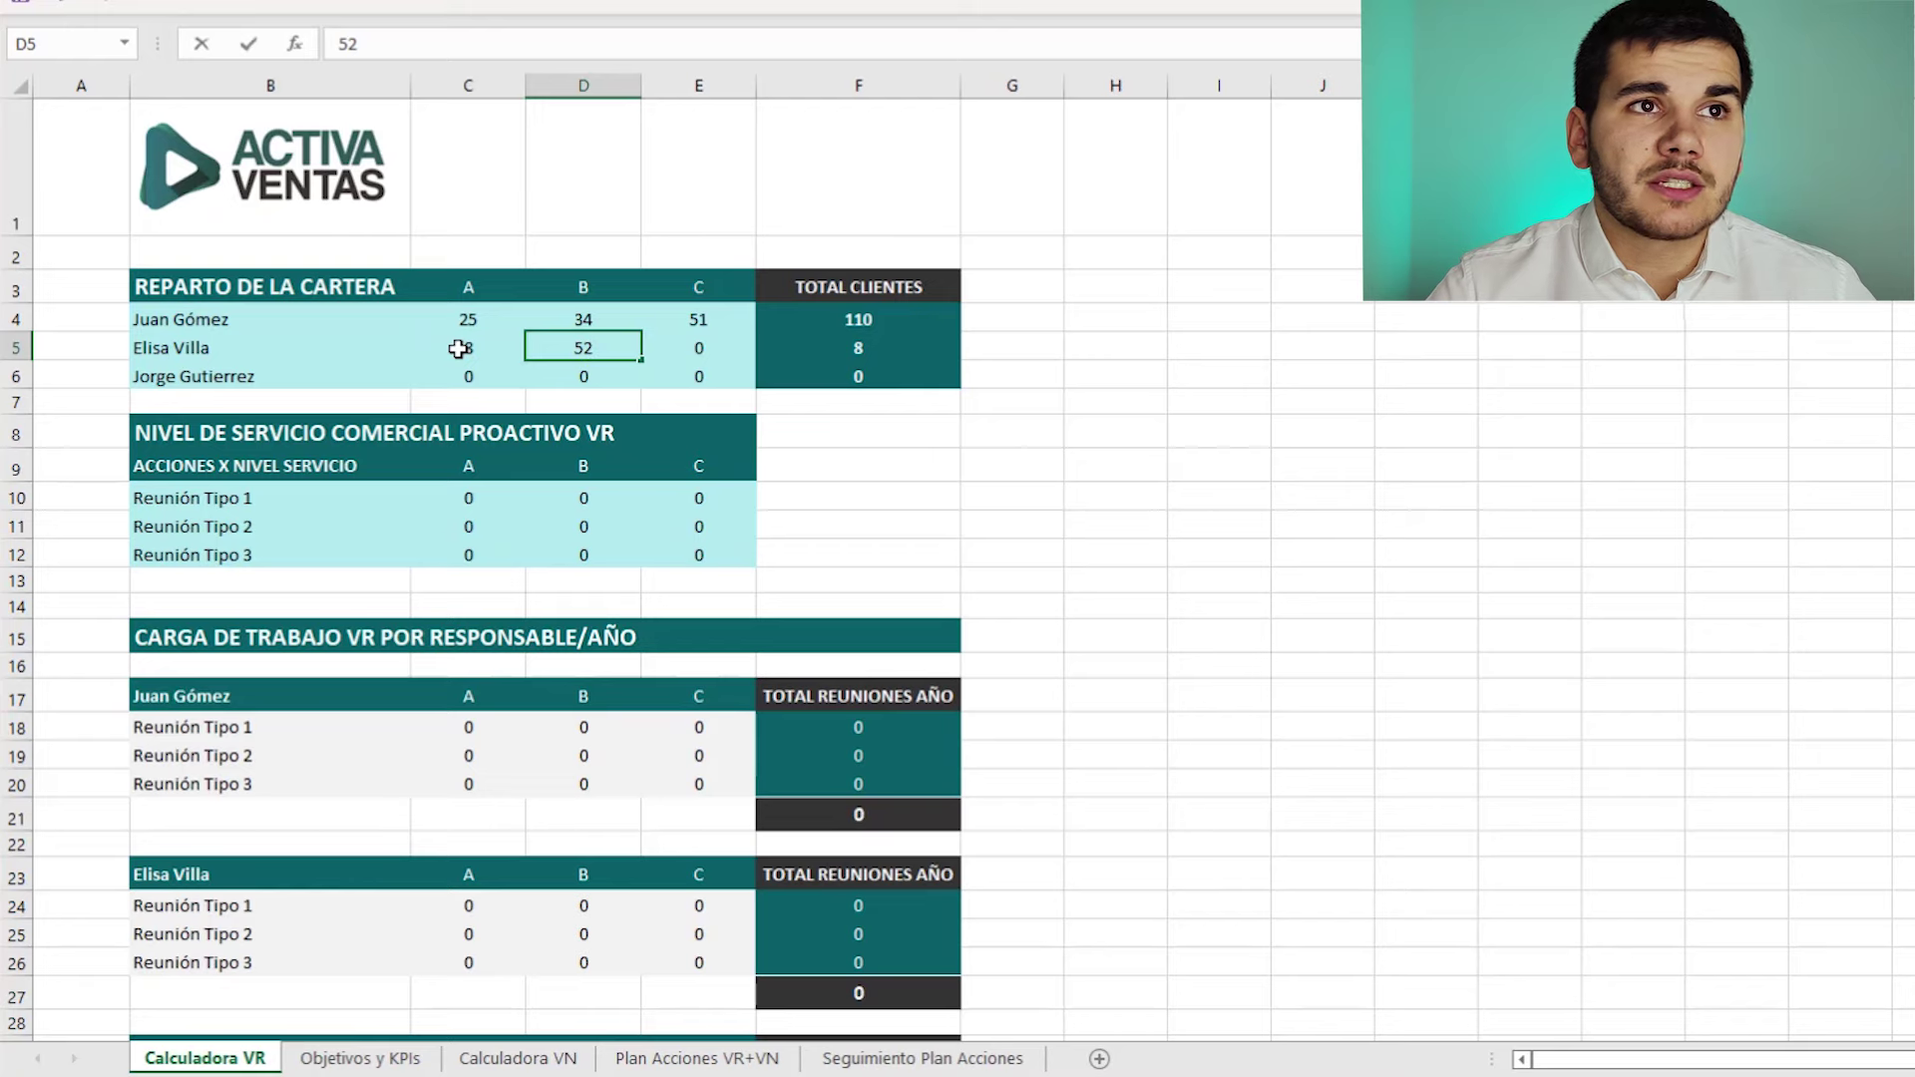
key(Tab)
text(105)
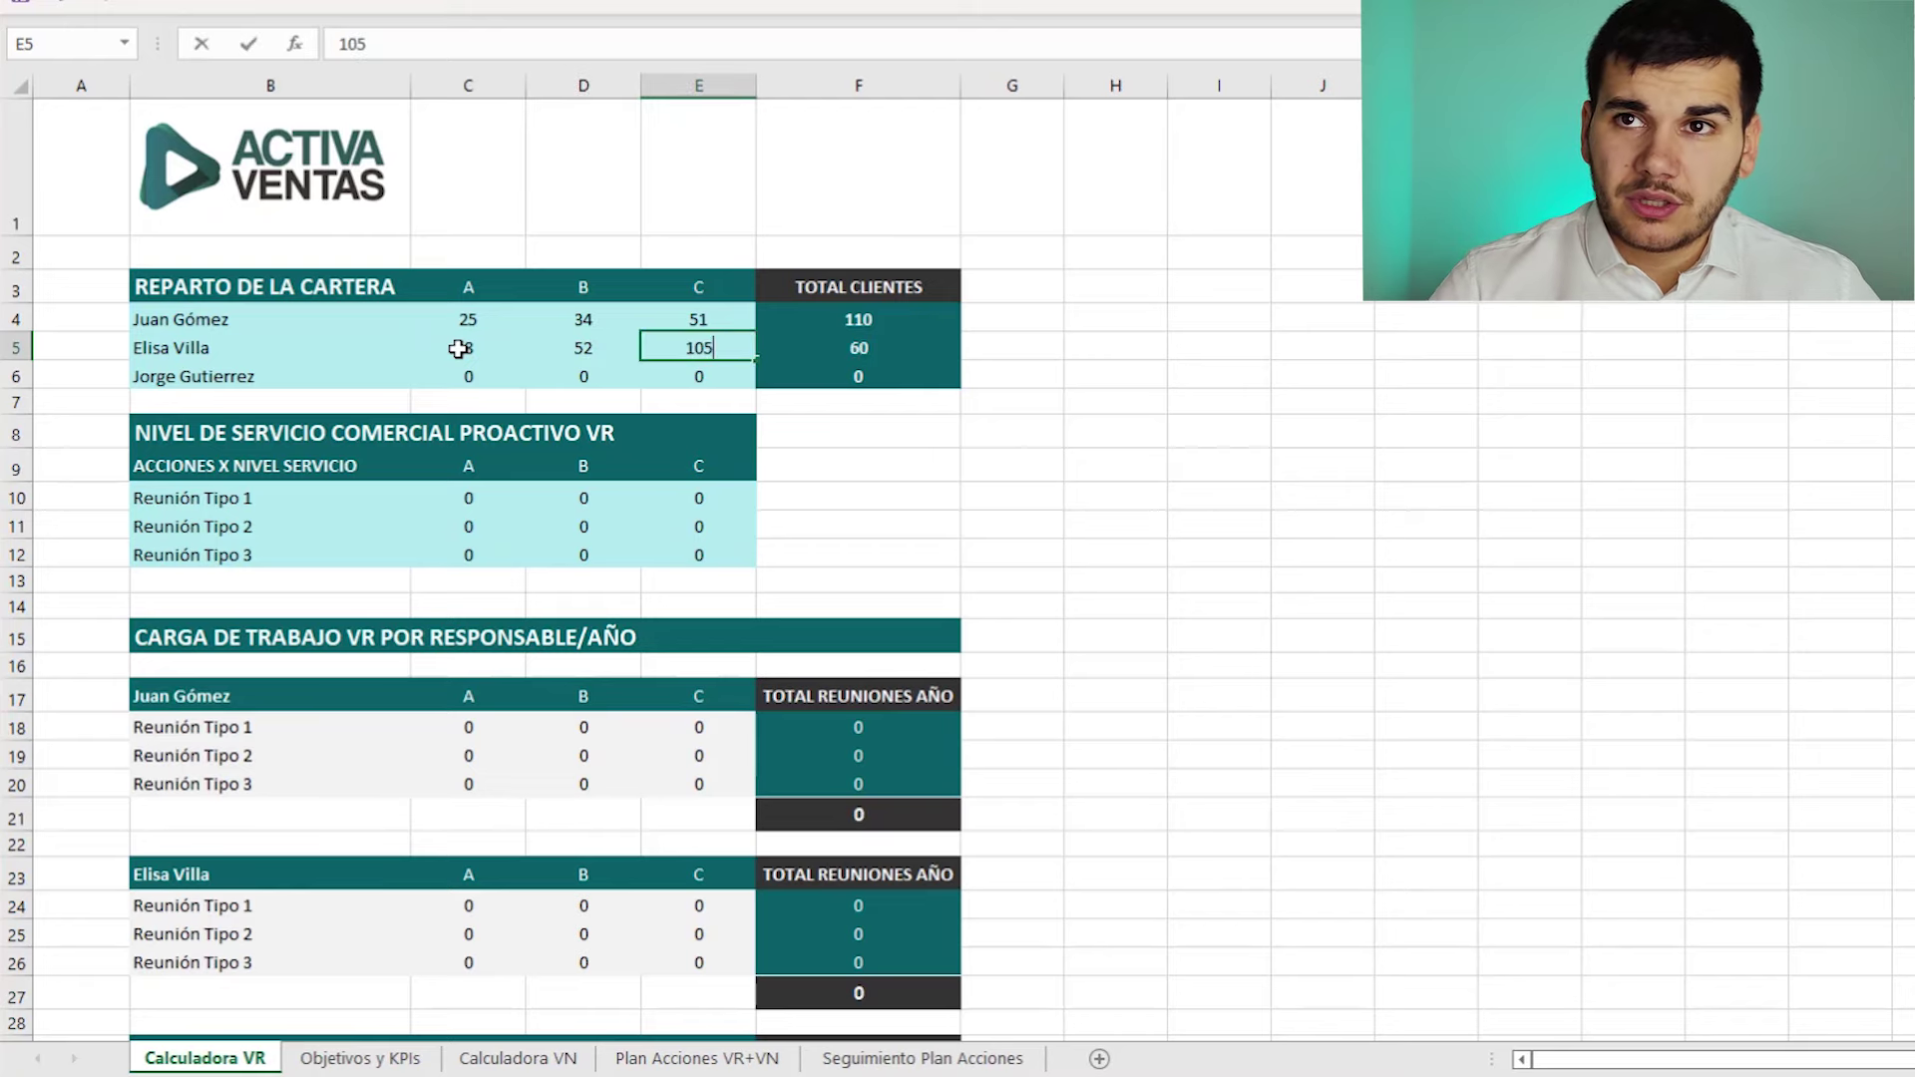
key(Return)
- Enter the third salesperson's client counts: 12 A, 48 B, 118 C, totalling 178
text(12)
key(Tab)
click(475, 377)
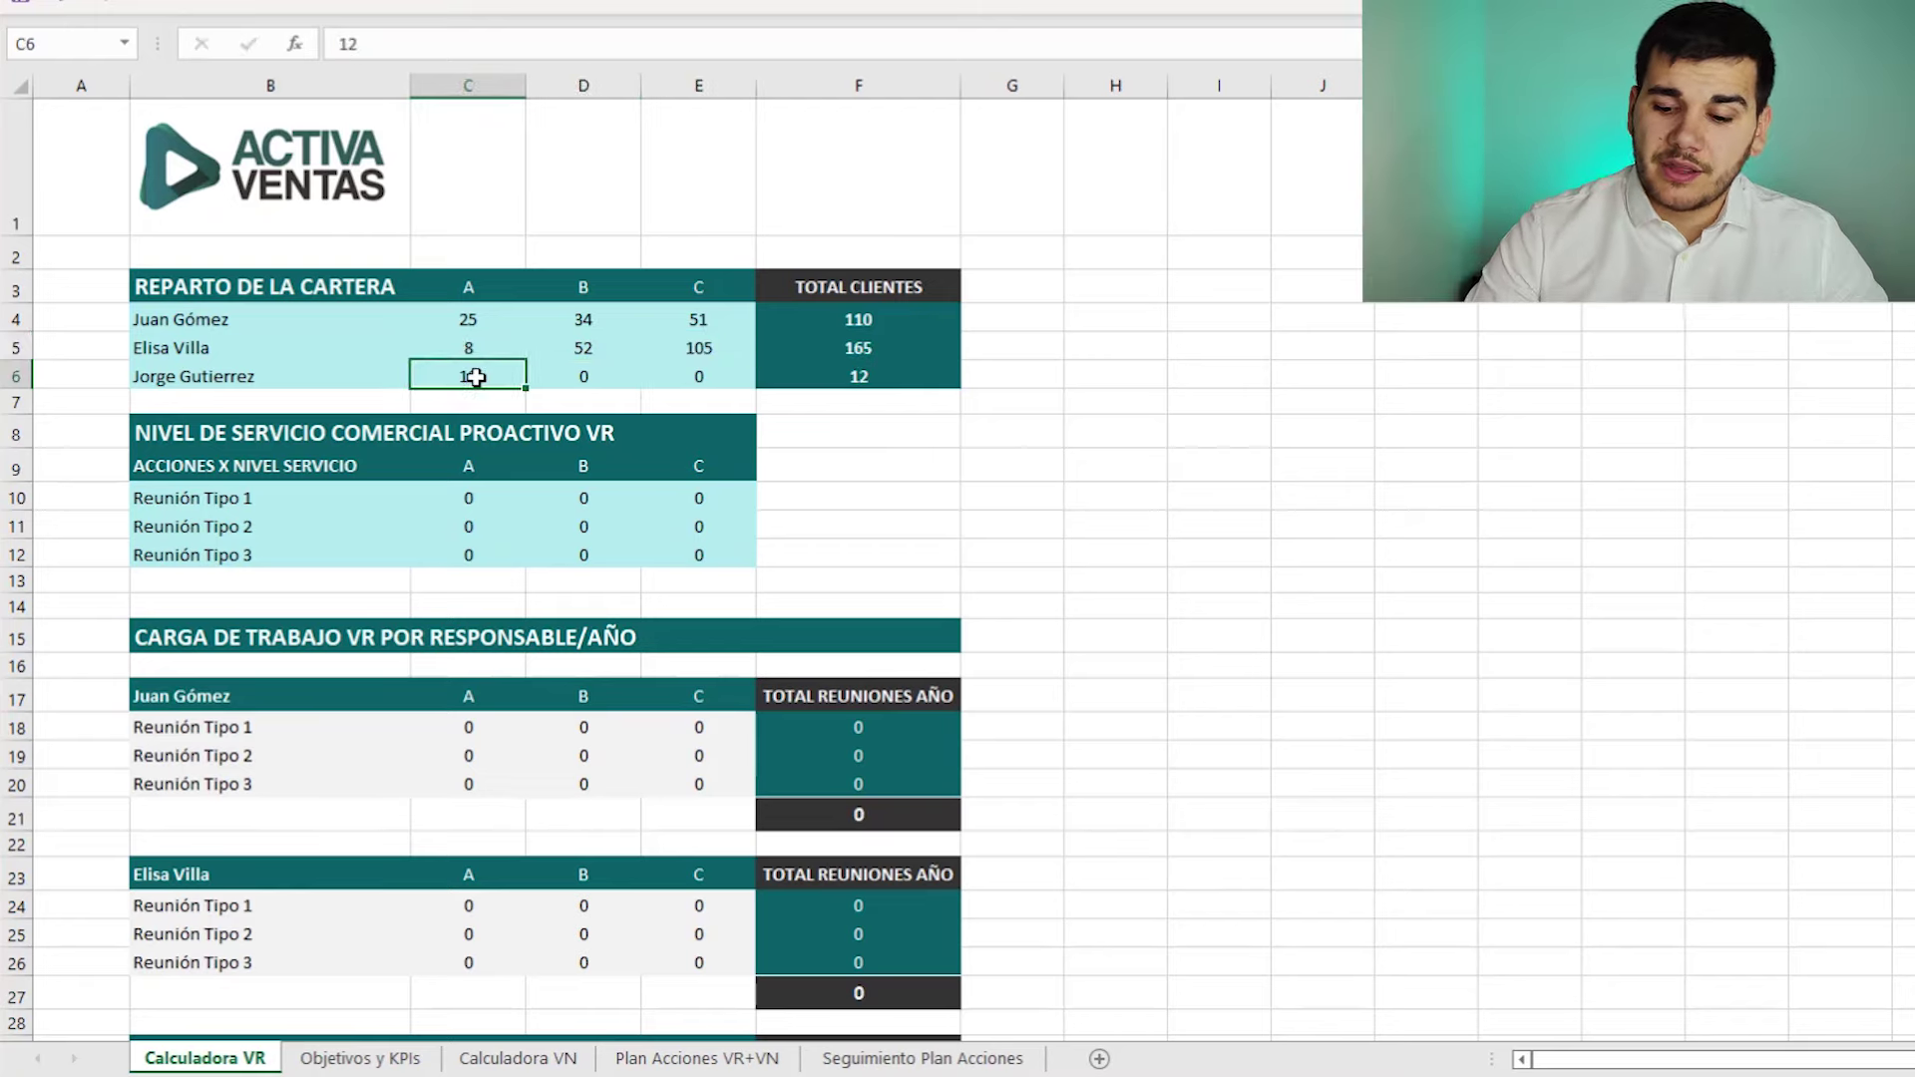
key(Tab)
text(48)
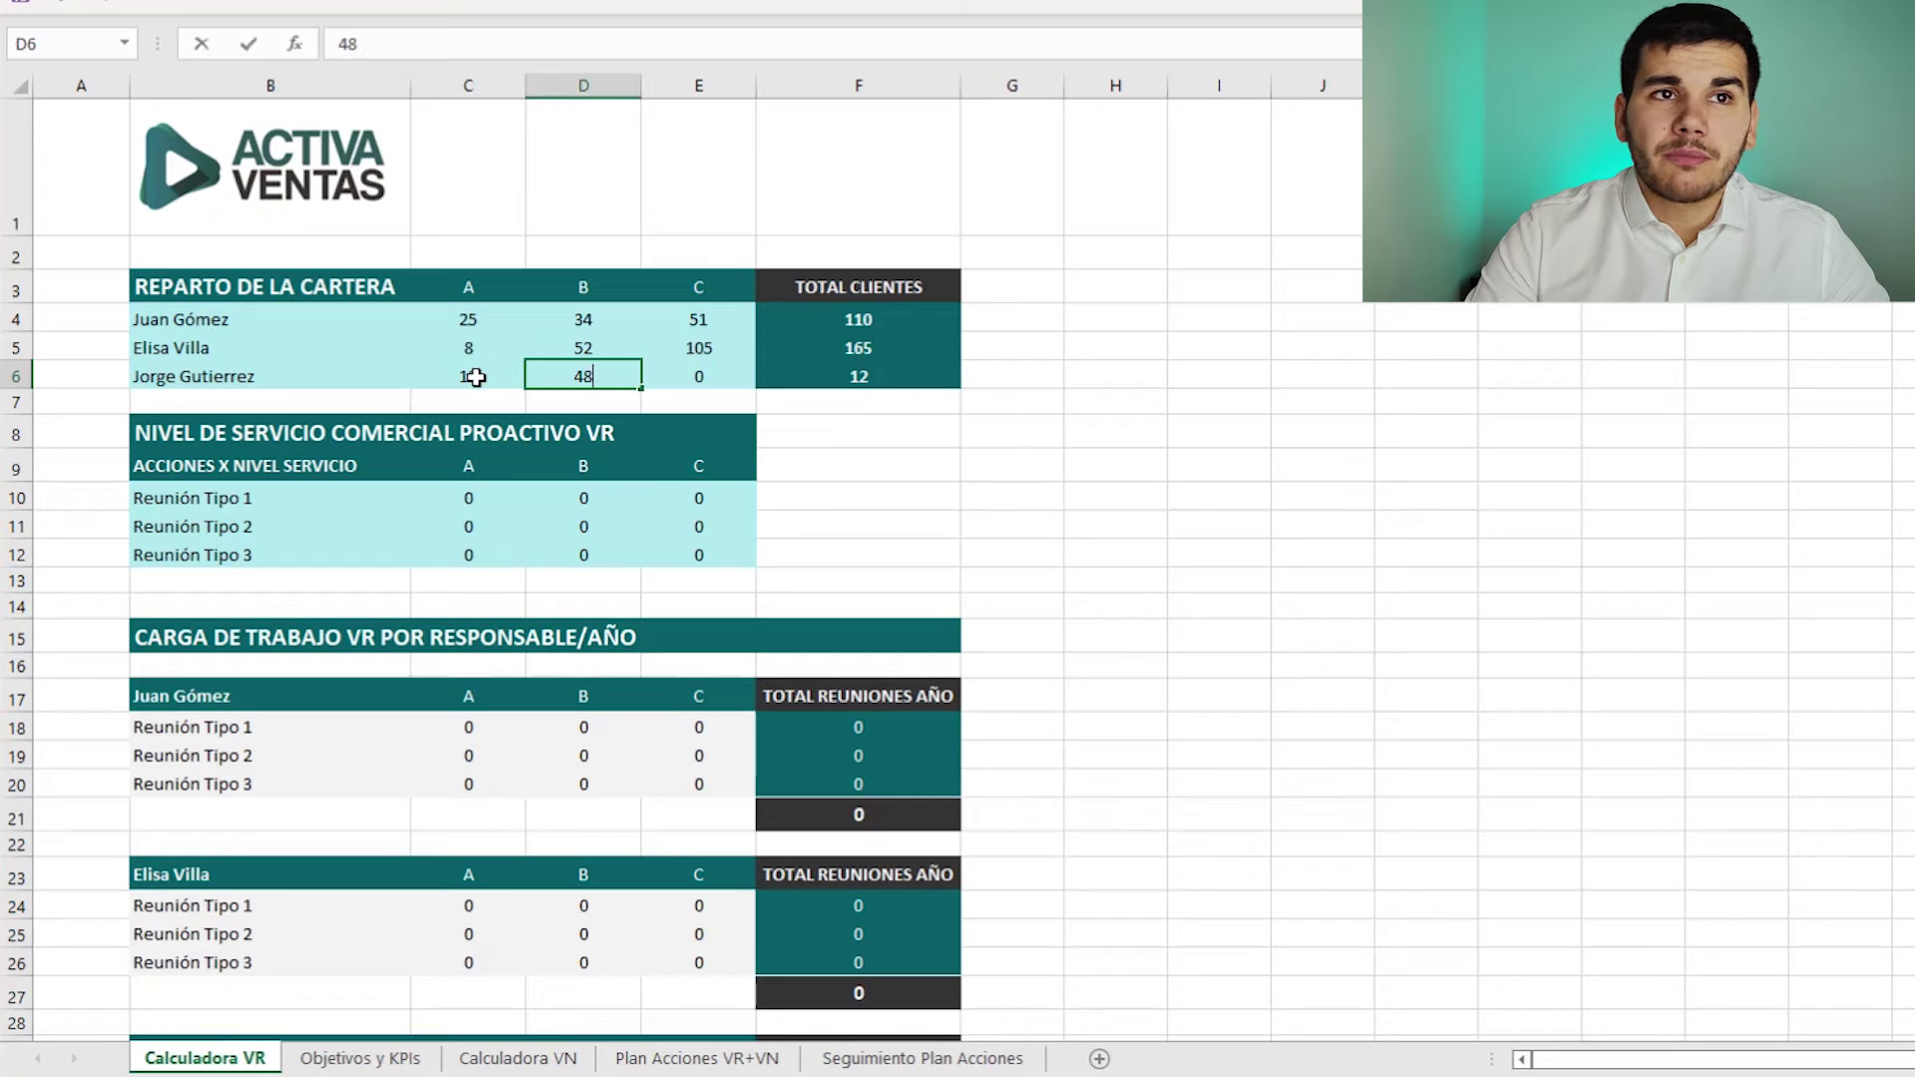
key(Tab)
text(118)
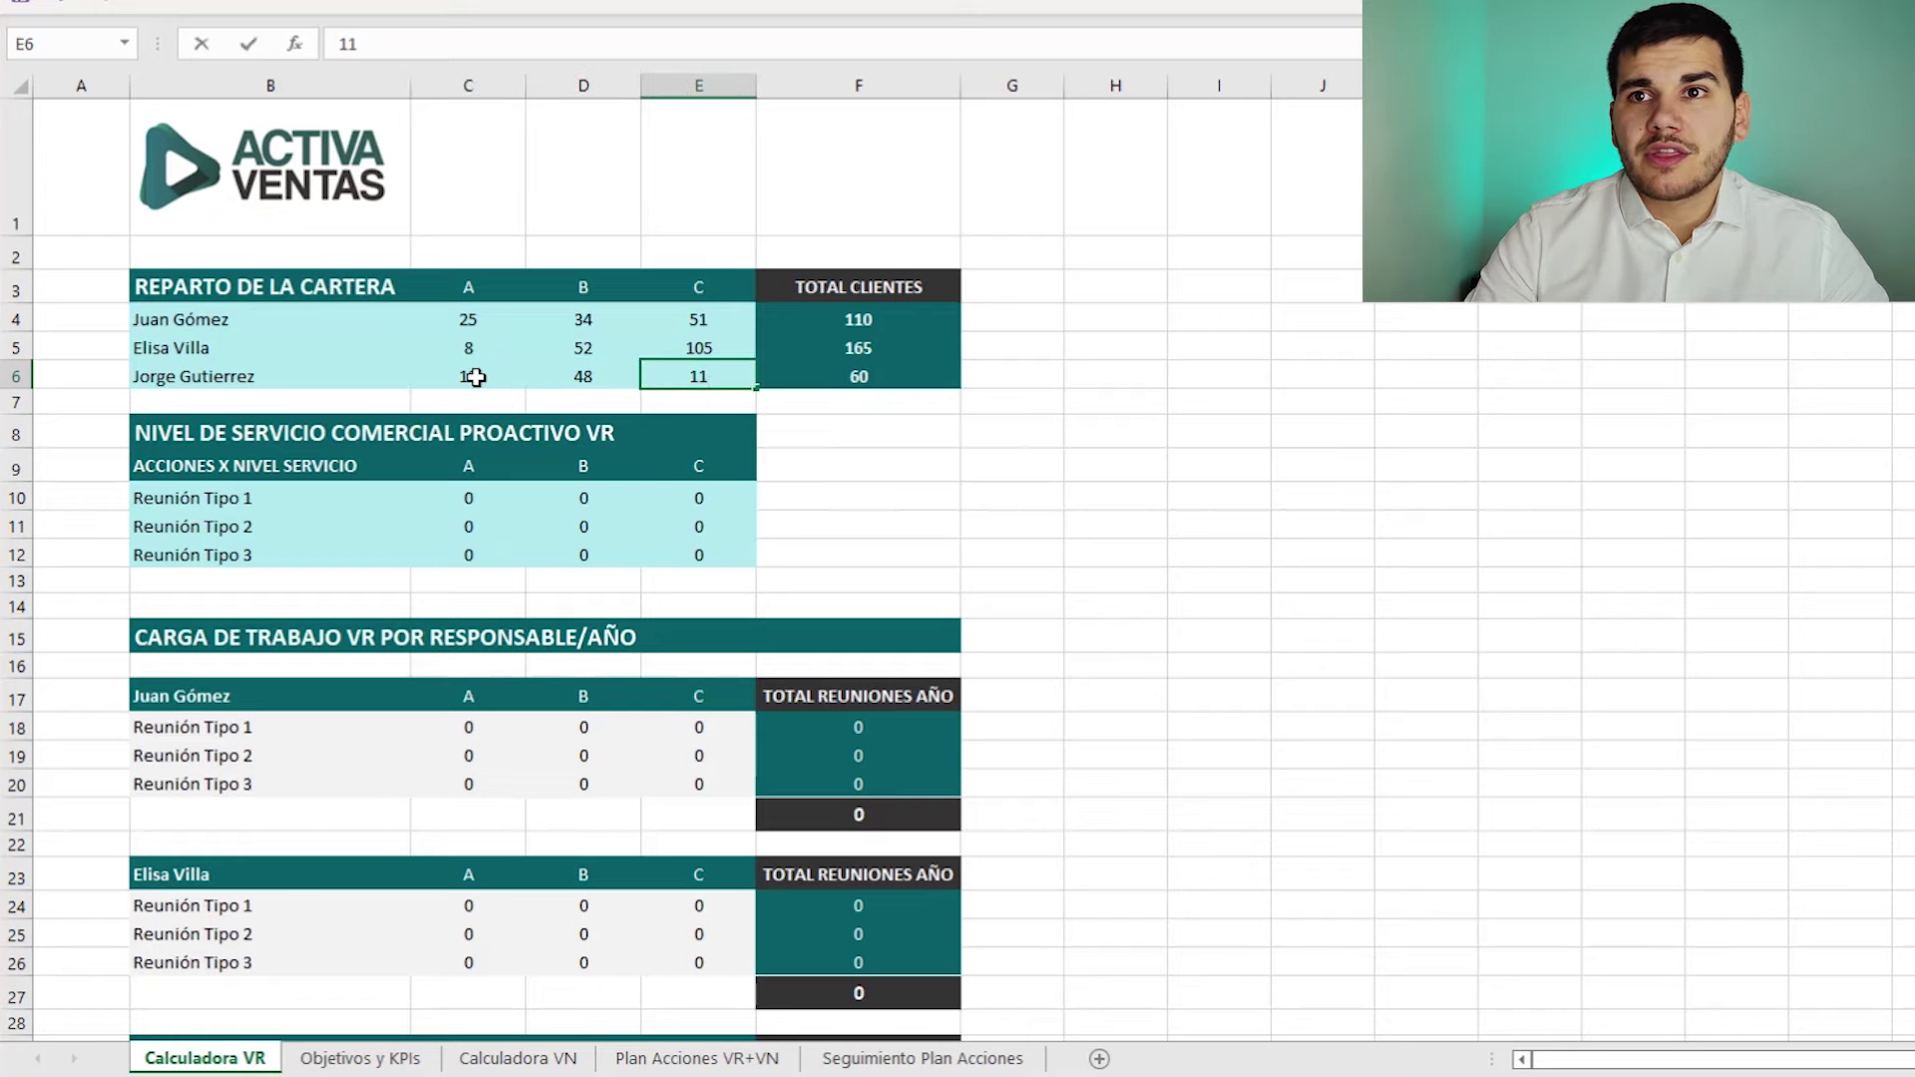
click(1186, 323)
key(Right)
key(Down)
key(Down)
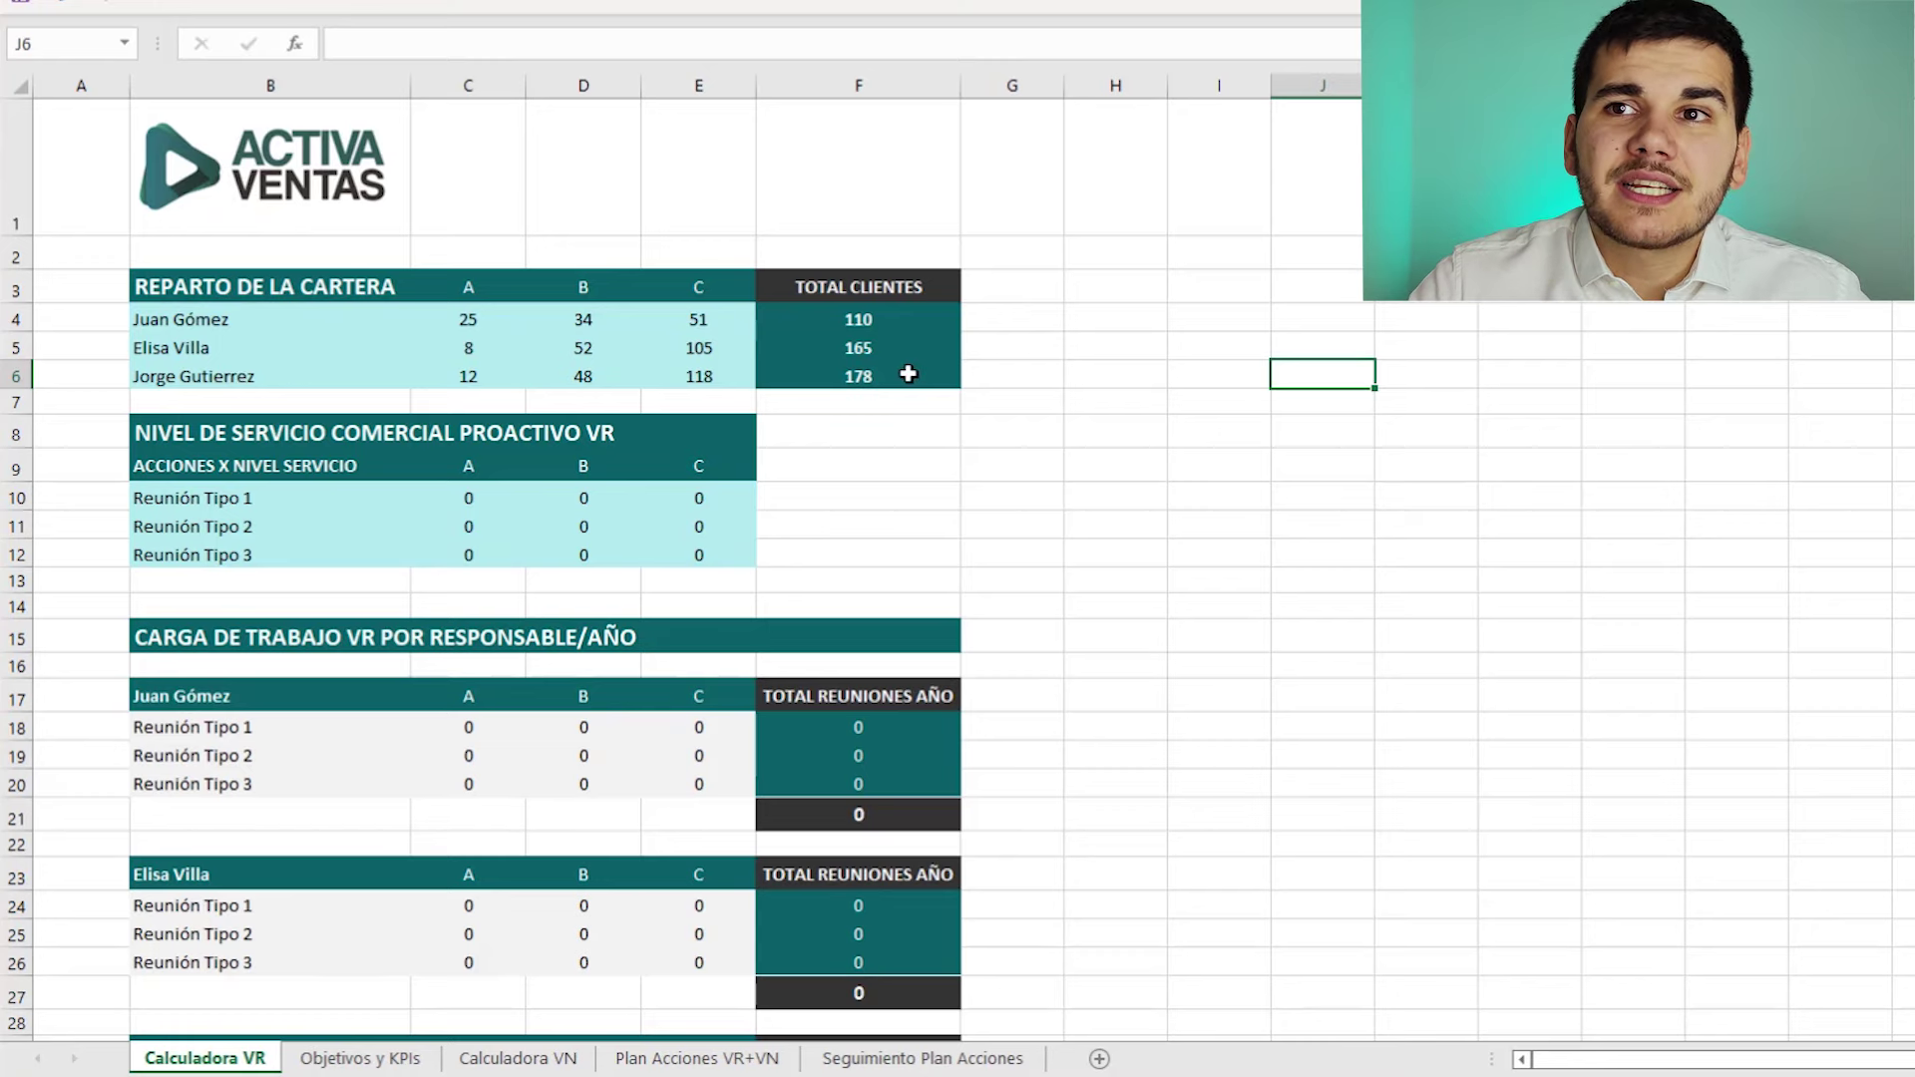
drag(907, 372, 149, 384)
- After reviewing the first salesperson's row, erase the Reunión Tipo 1 label from cell B10
click(199, 312)
drag(199, 311, 860, 319)
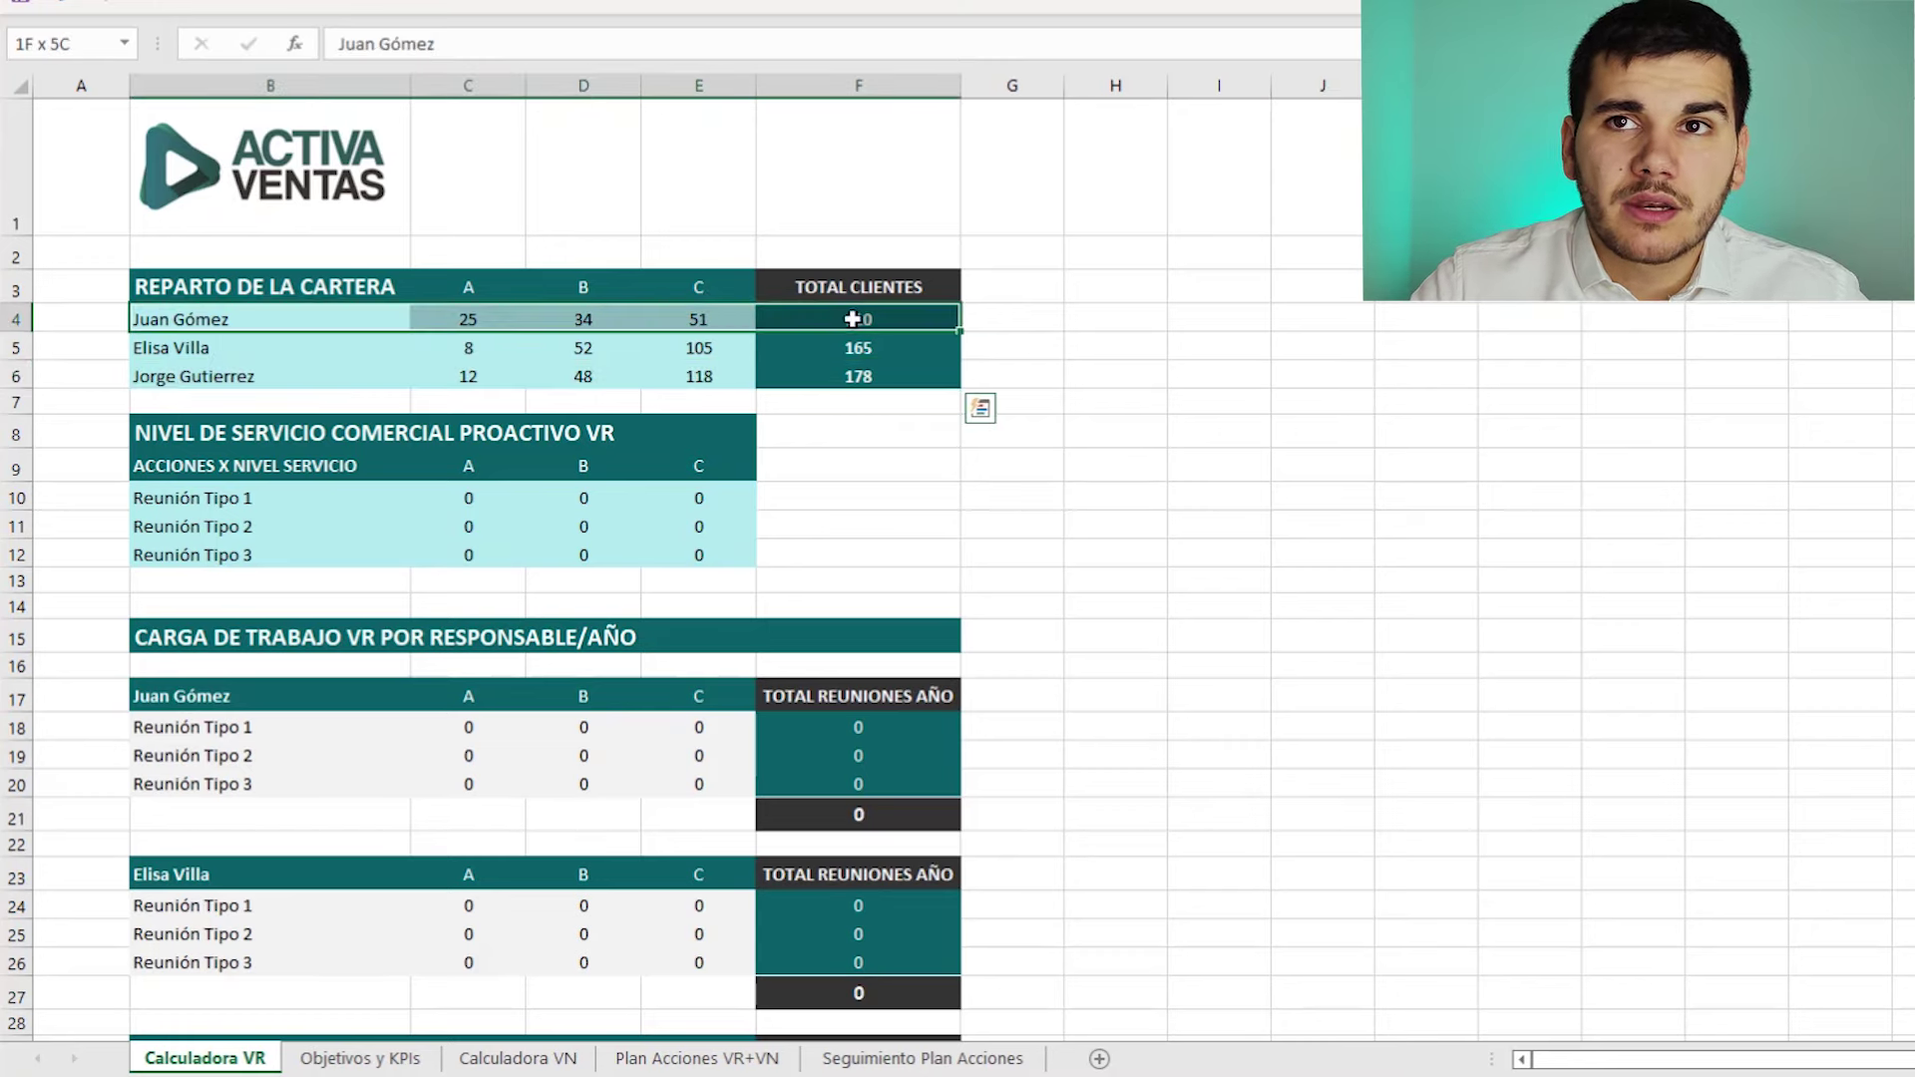
click(462, 317)
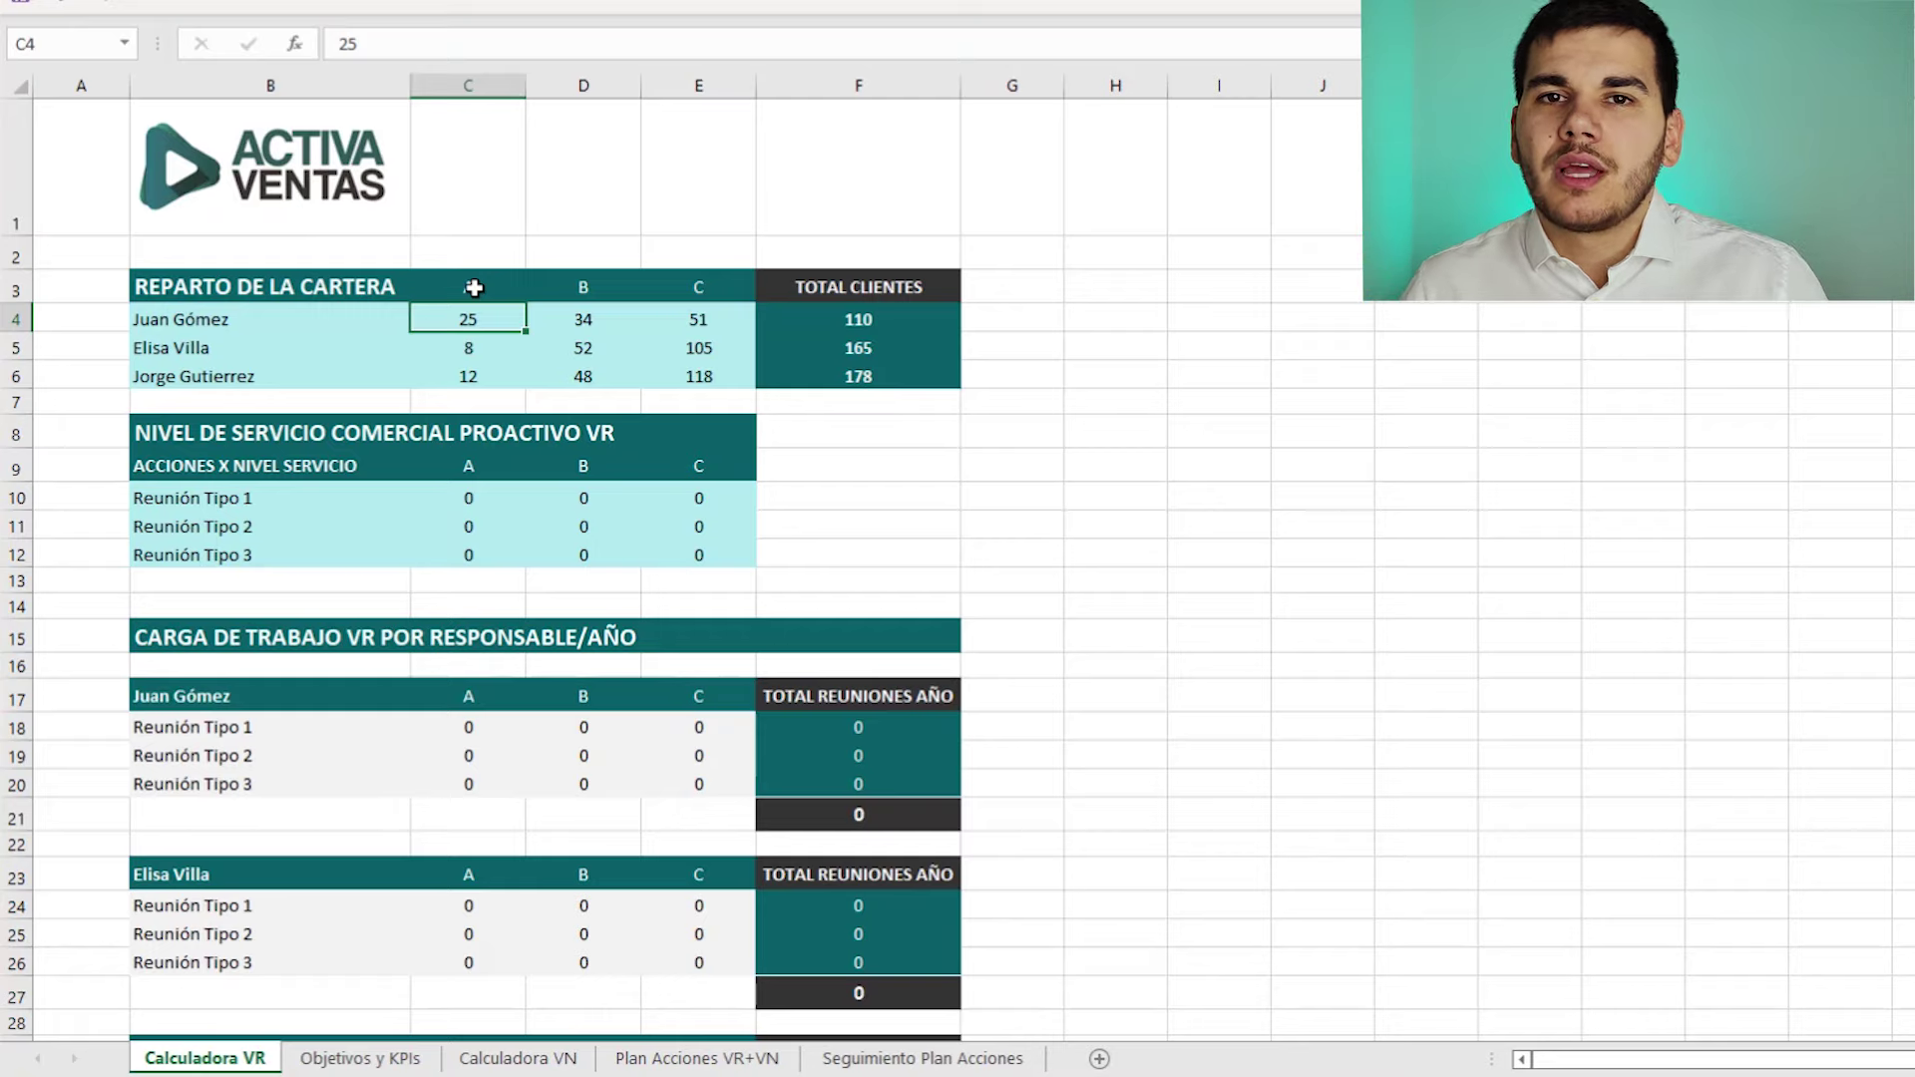
click(342, 497)
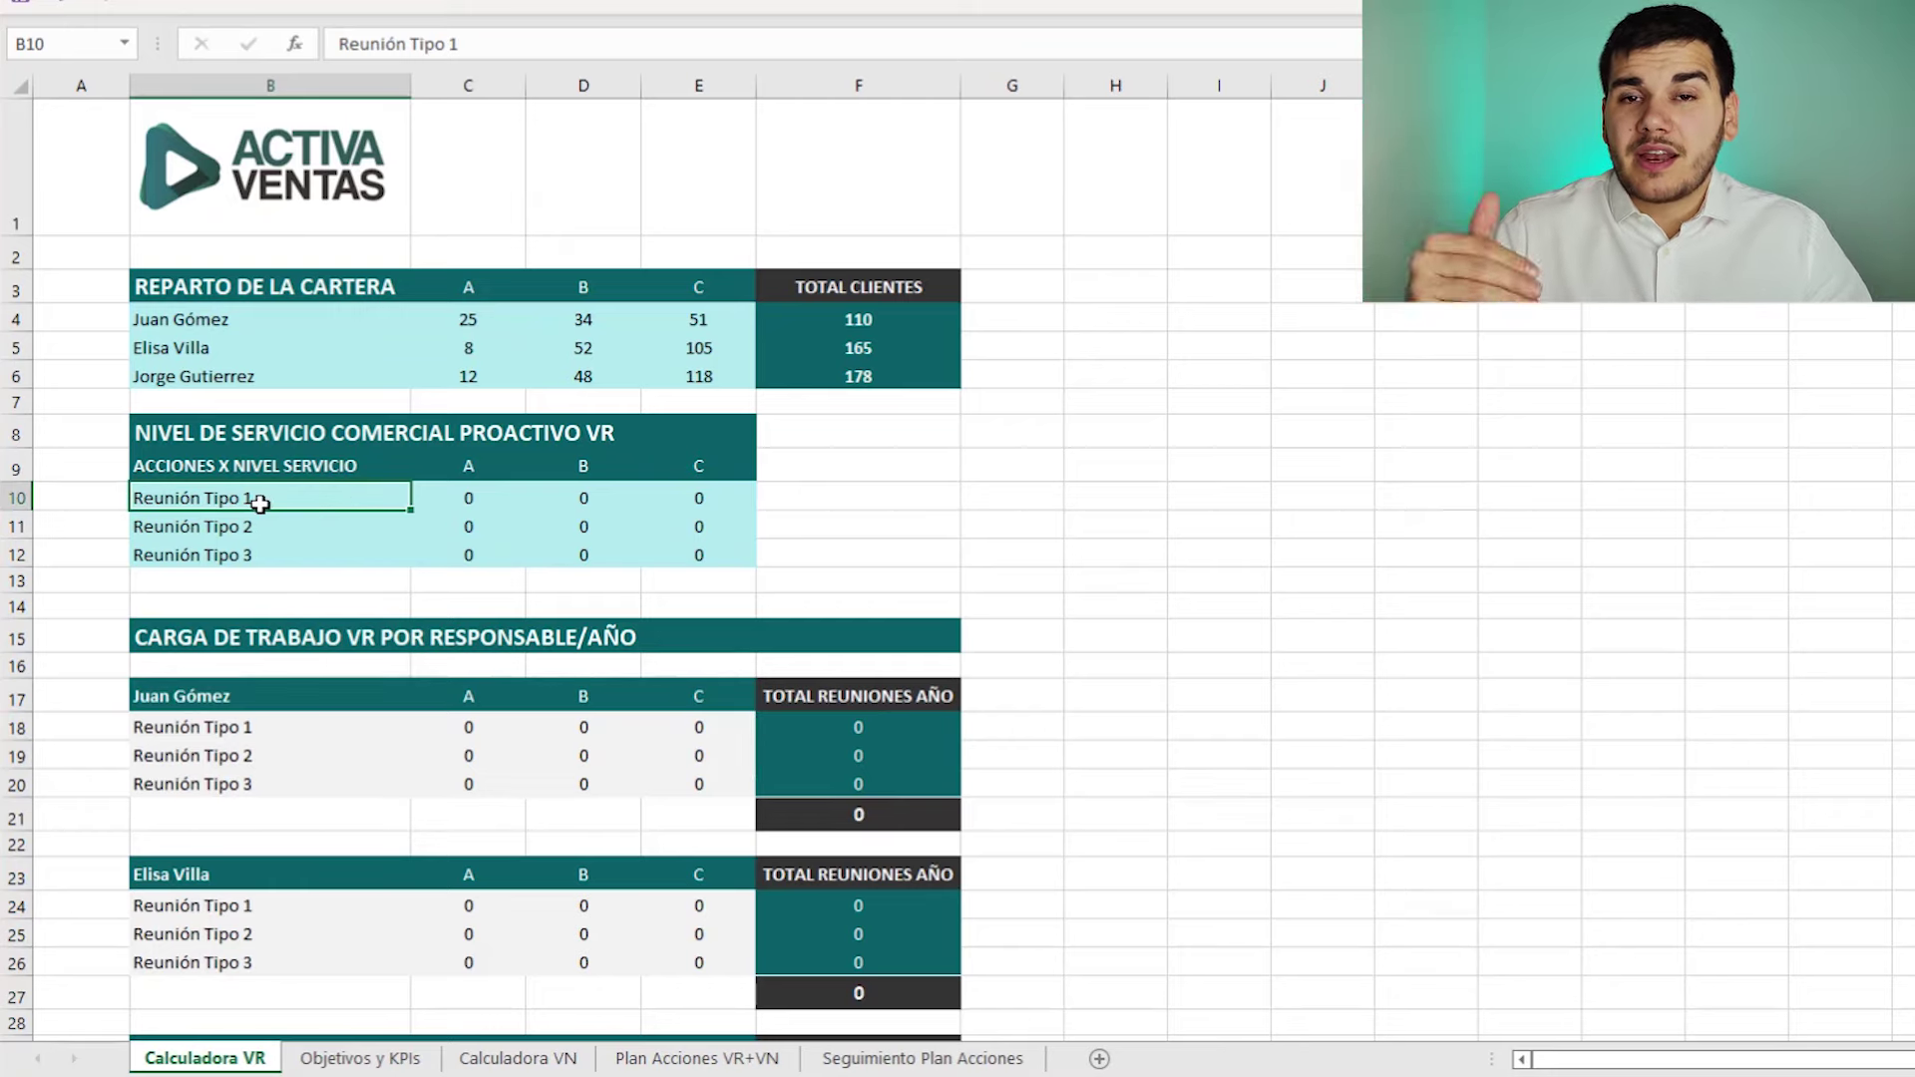
key(BackSpace)
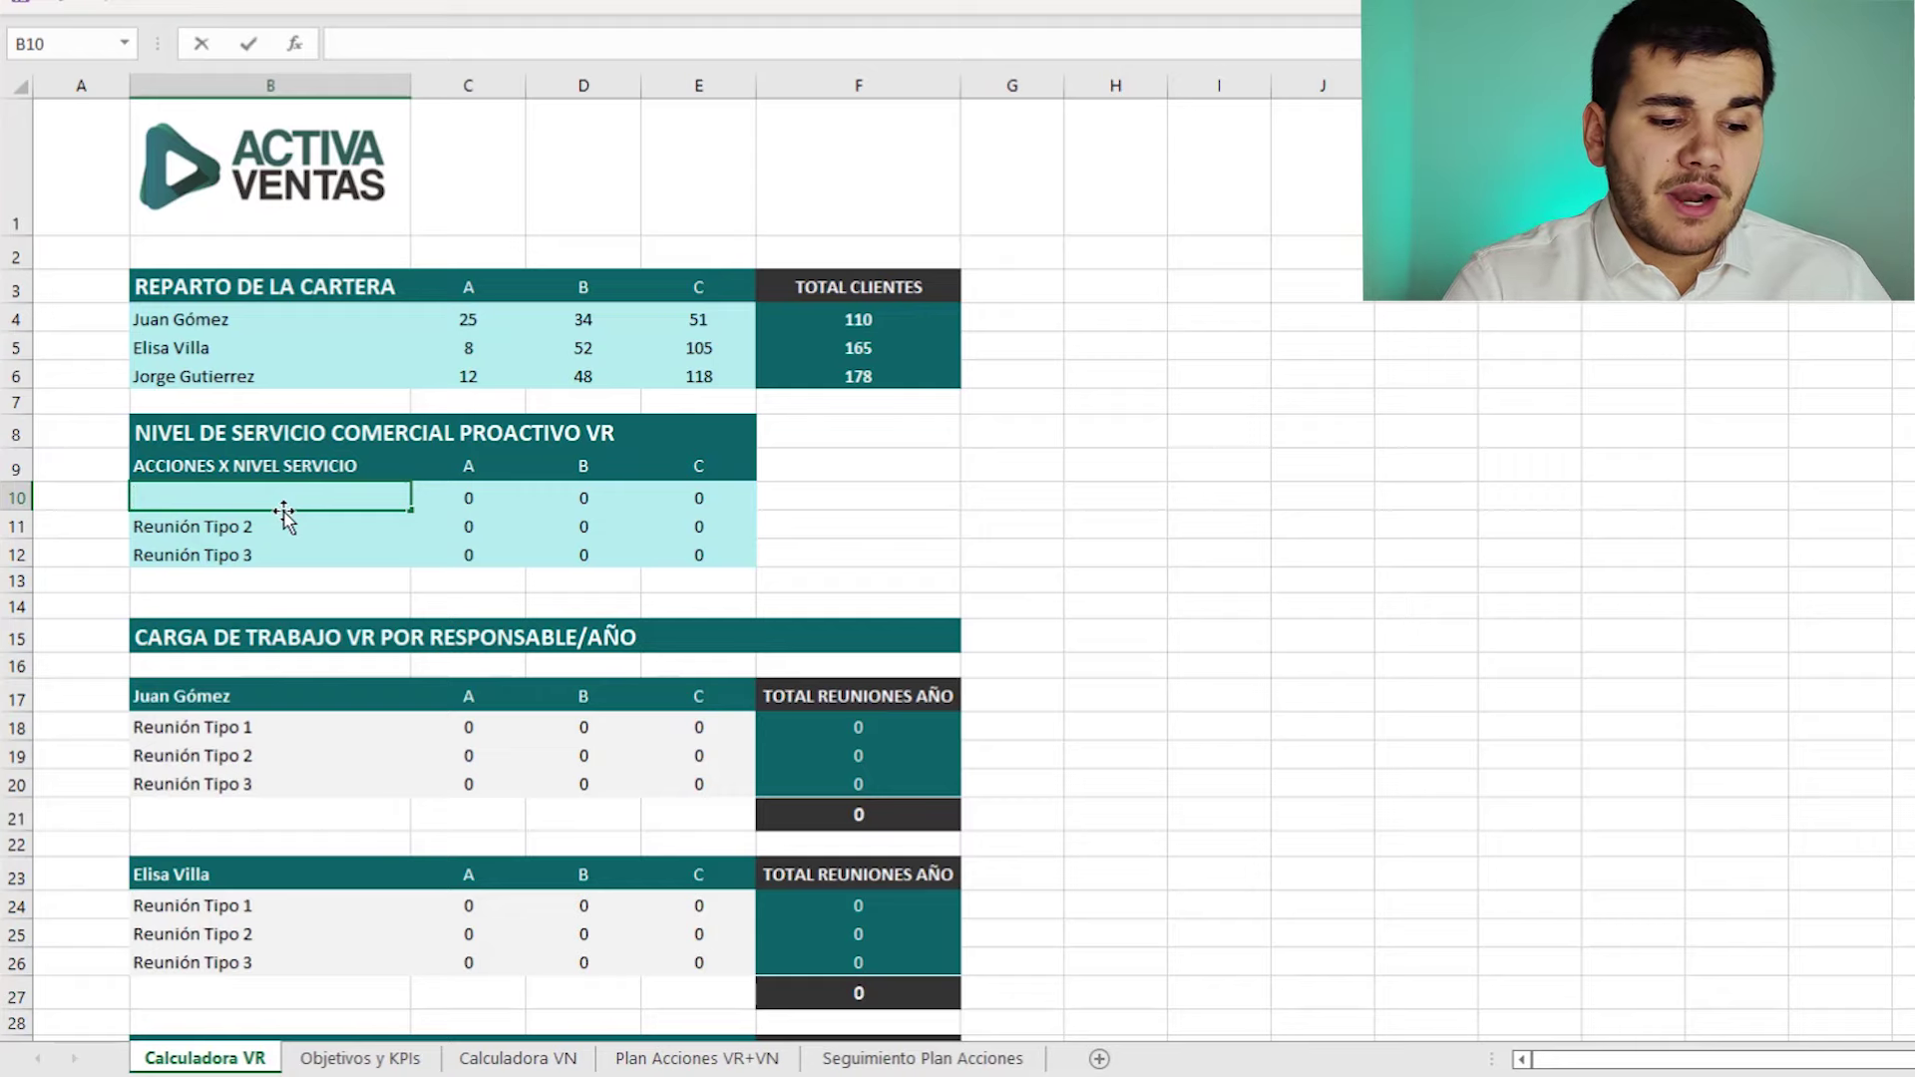
- Enter Presentación de novedades, Seguimiento de objetivos and Acompañamiento into cells B10, B11 and B12
text(Presenta)
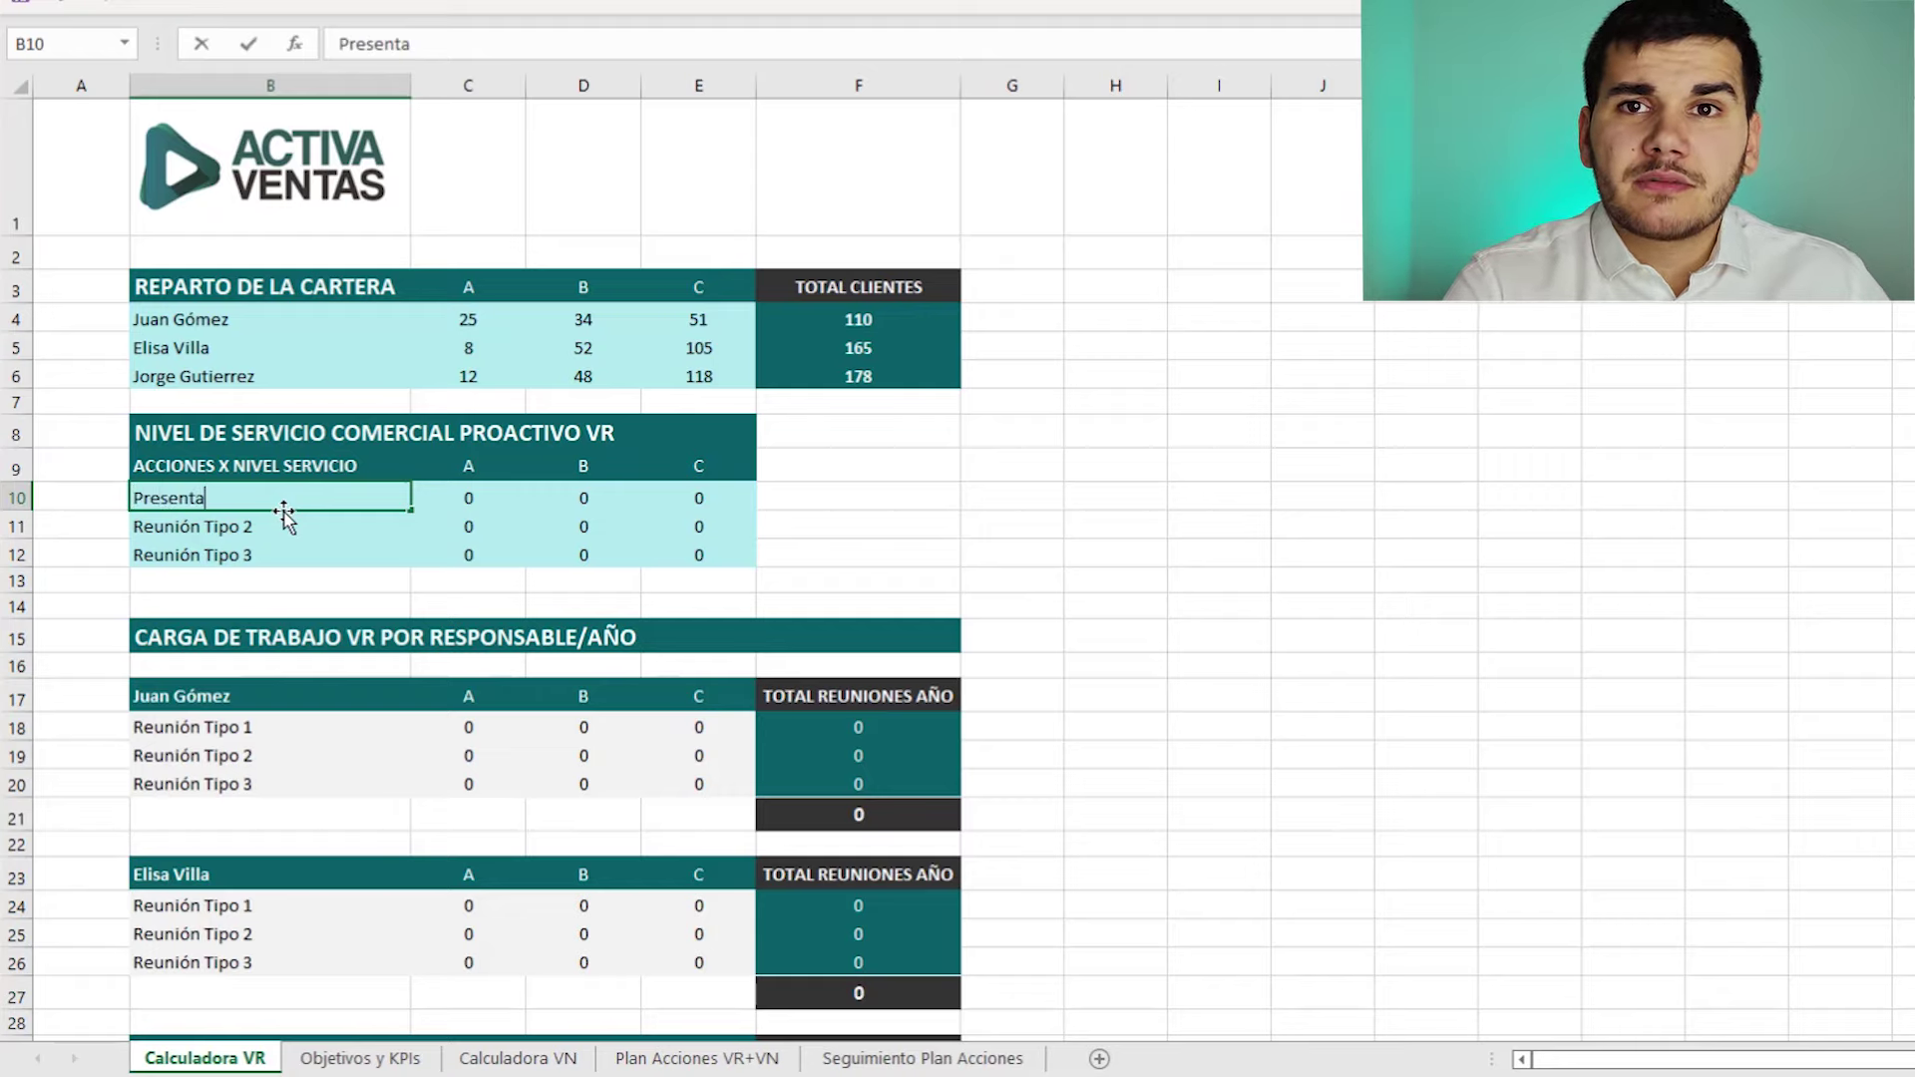
text(ción de noveda)
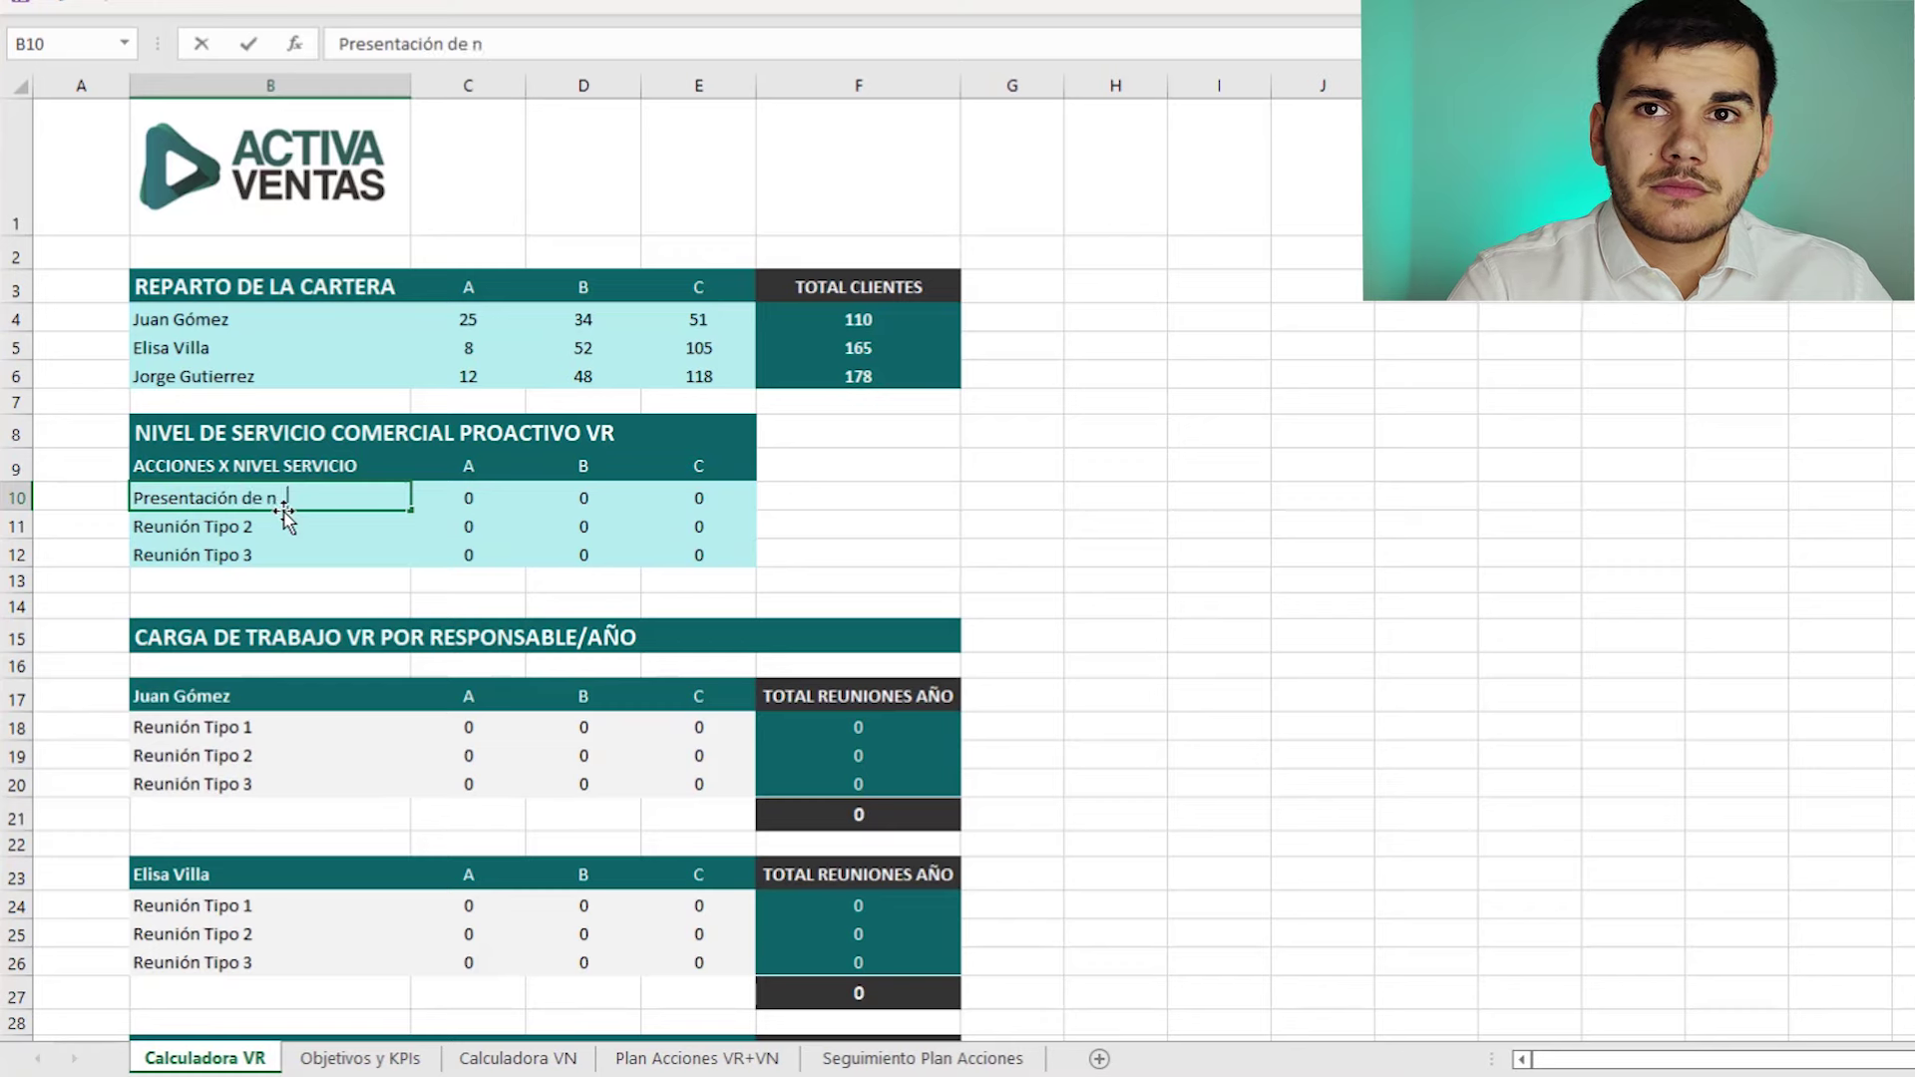
text(des)
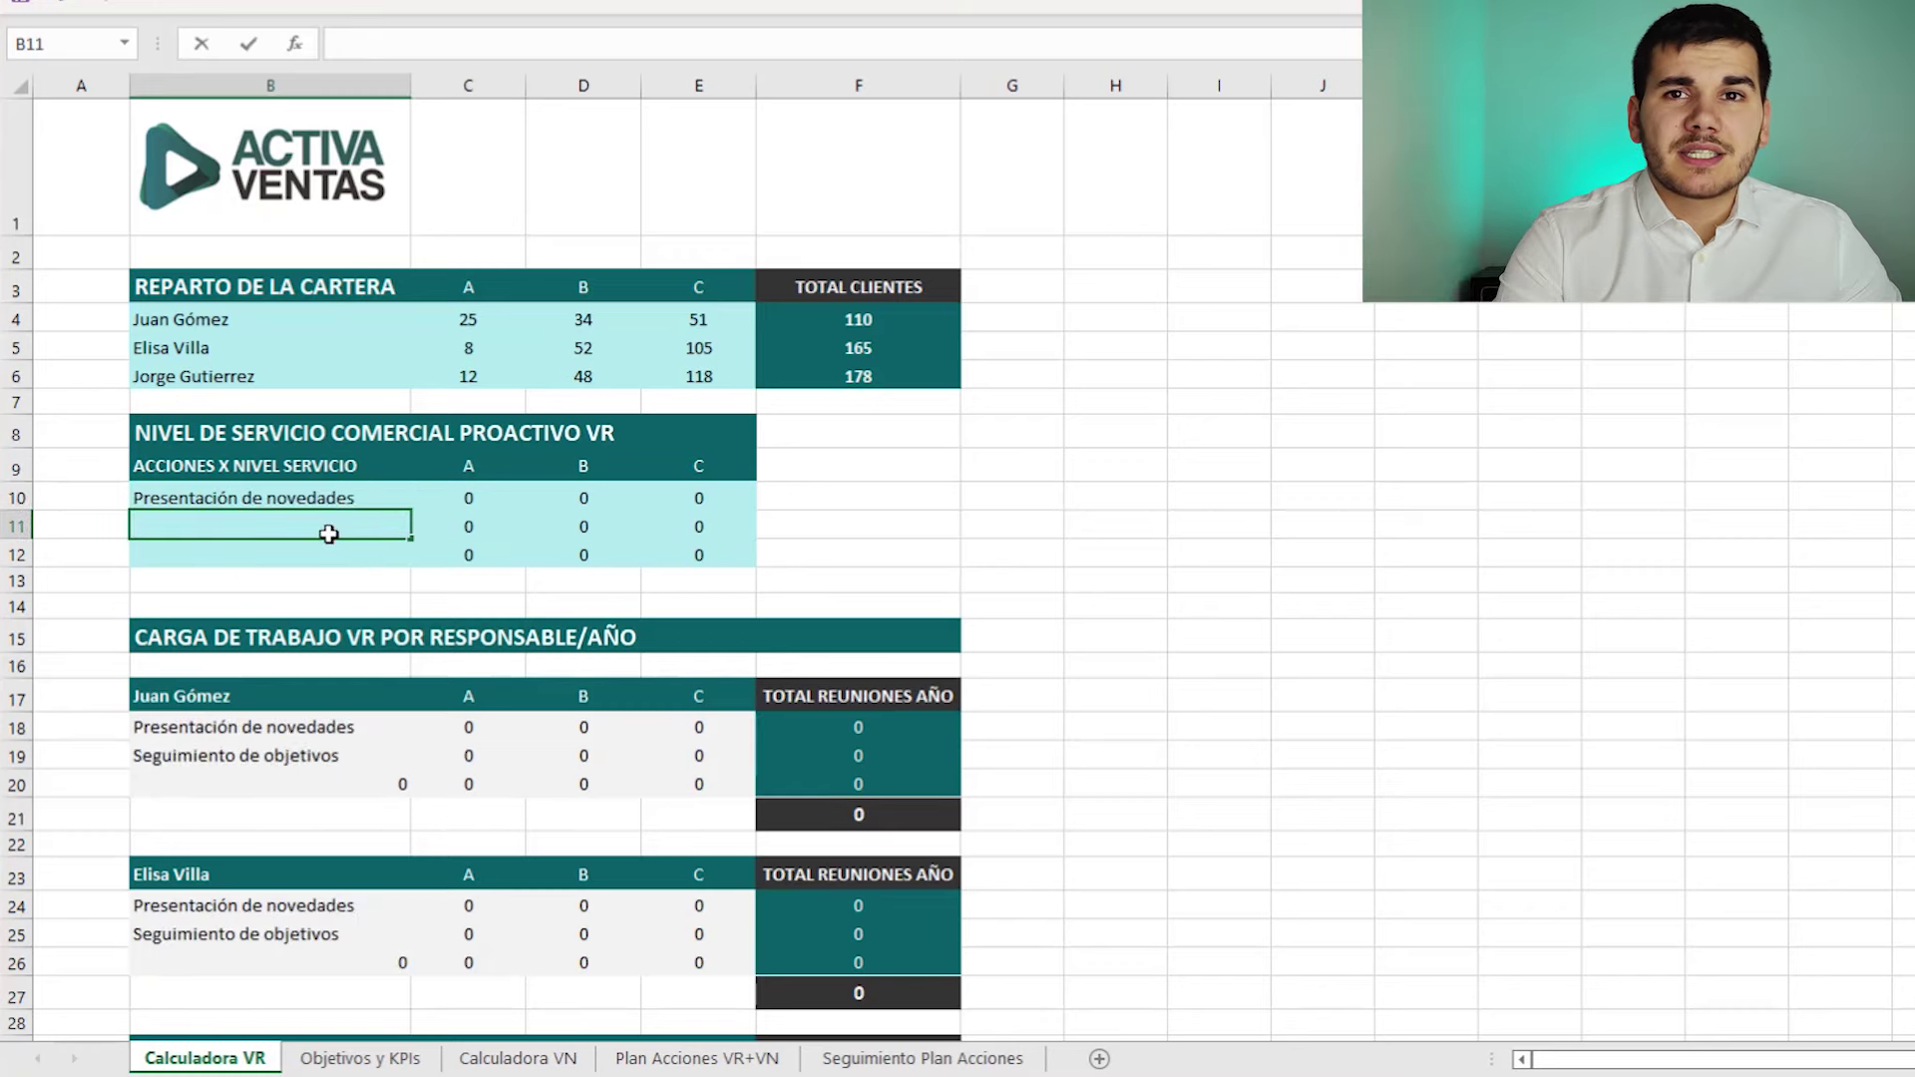
text(Seguimiento de objeti)
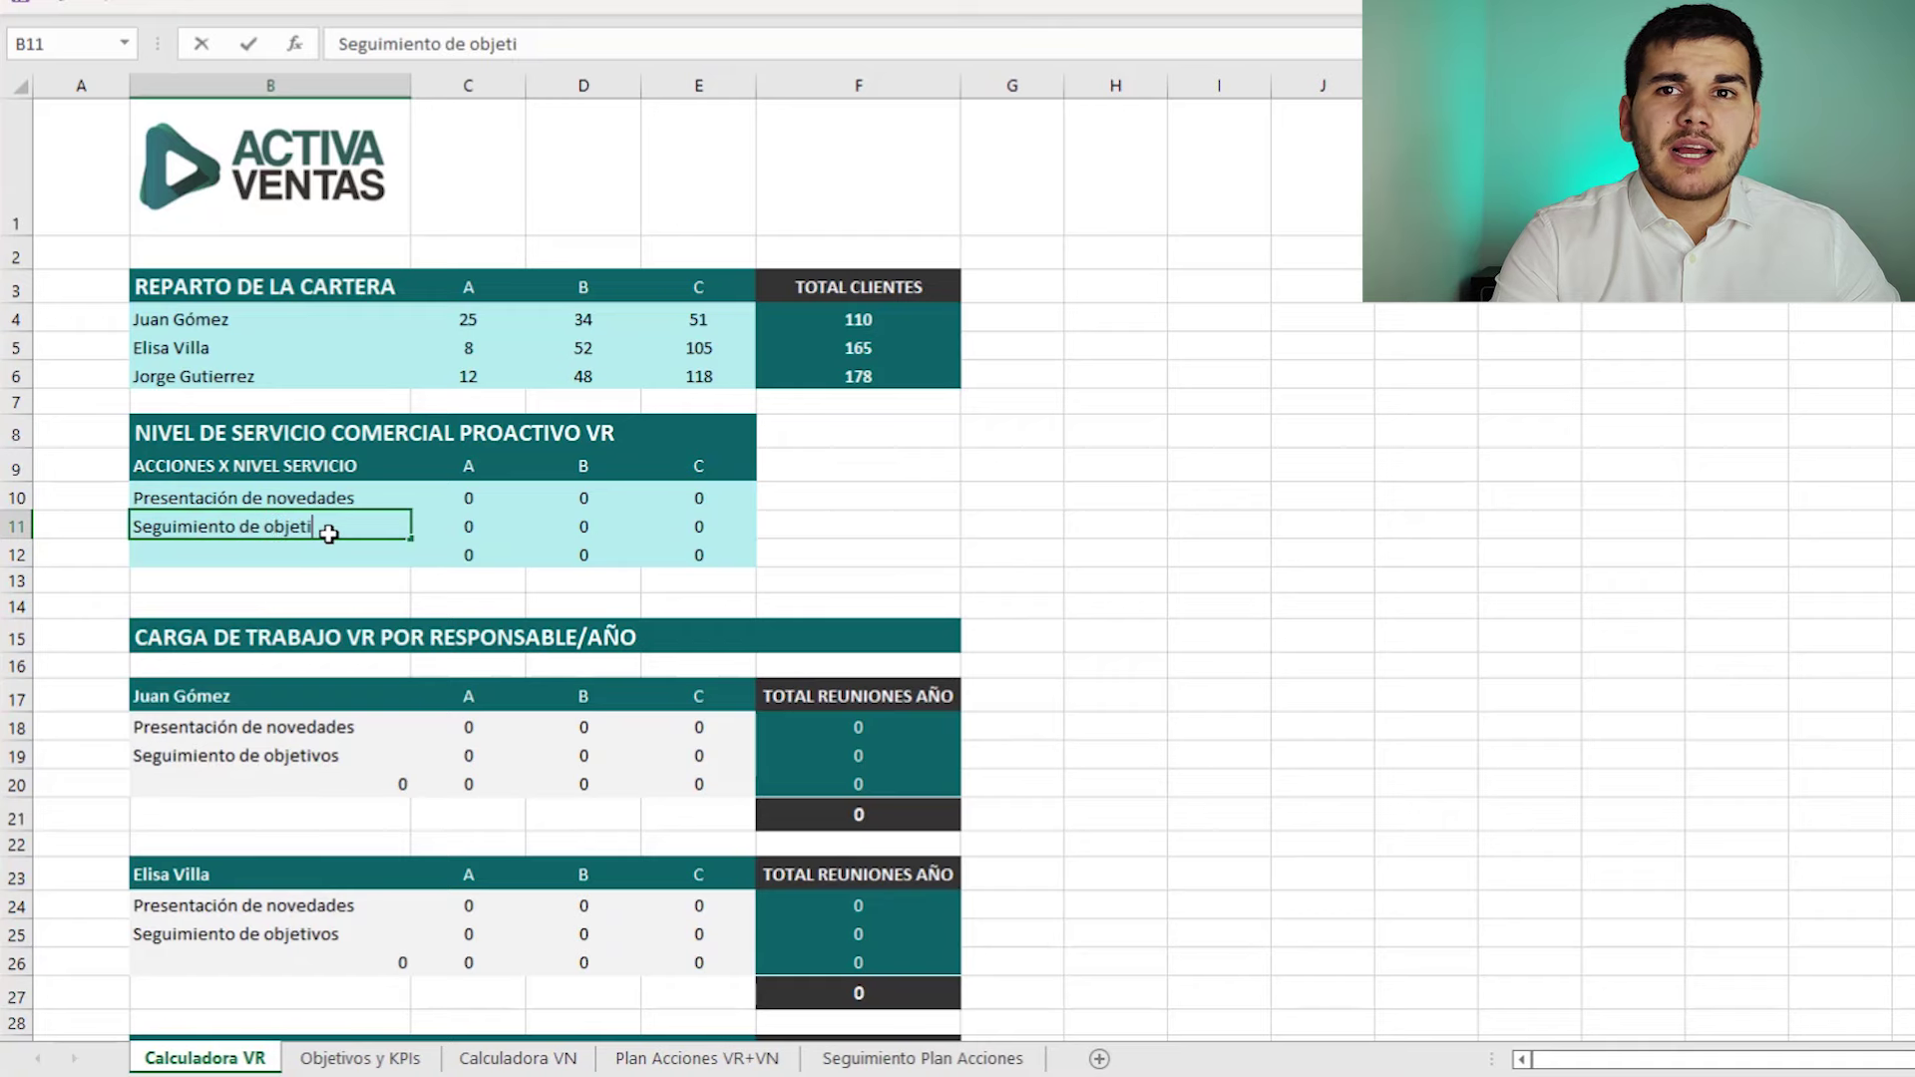
text(vv)
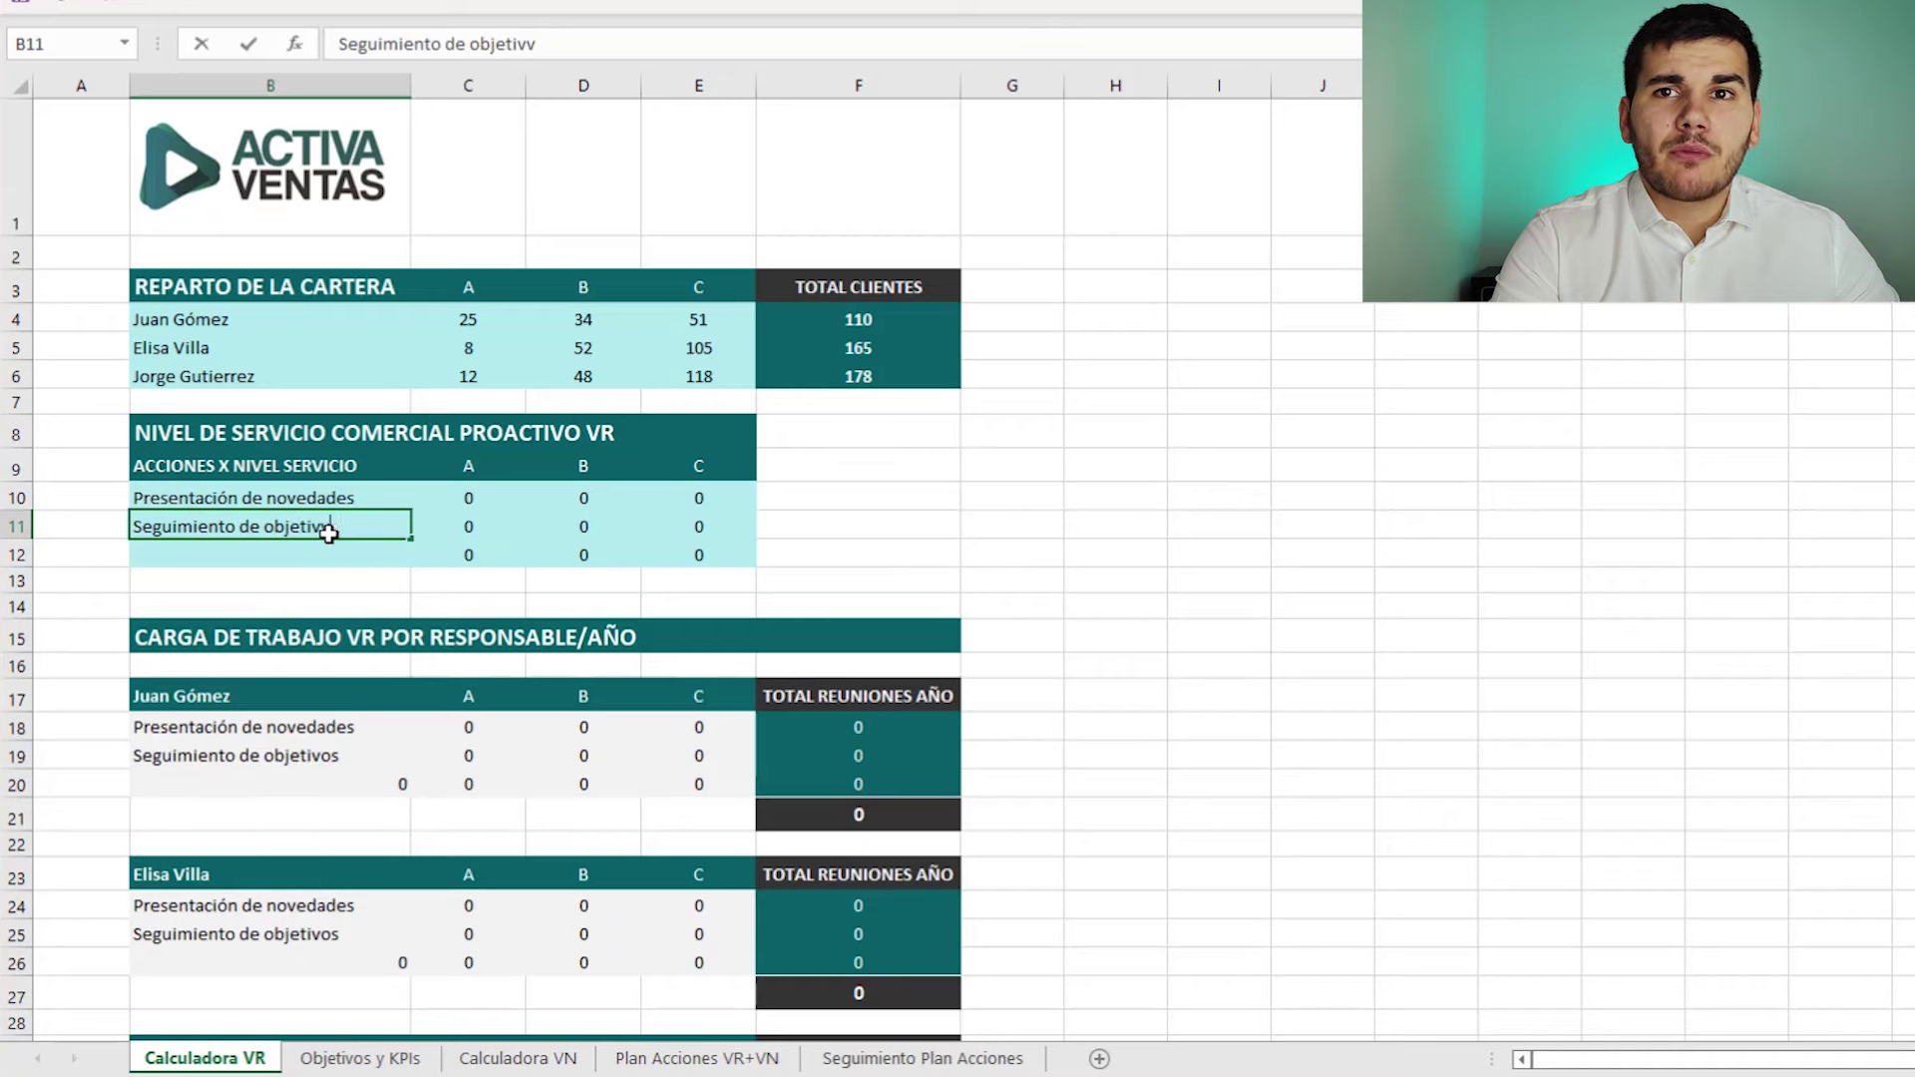
key(BackSpace)
text(os)
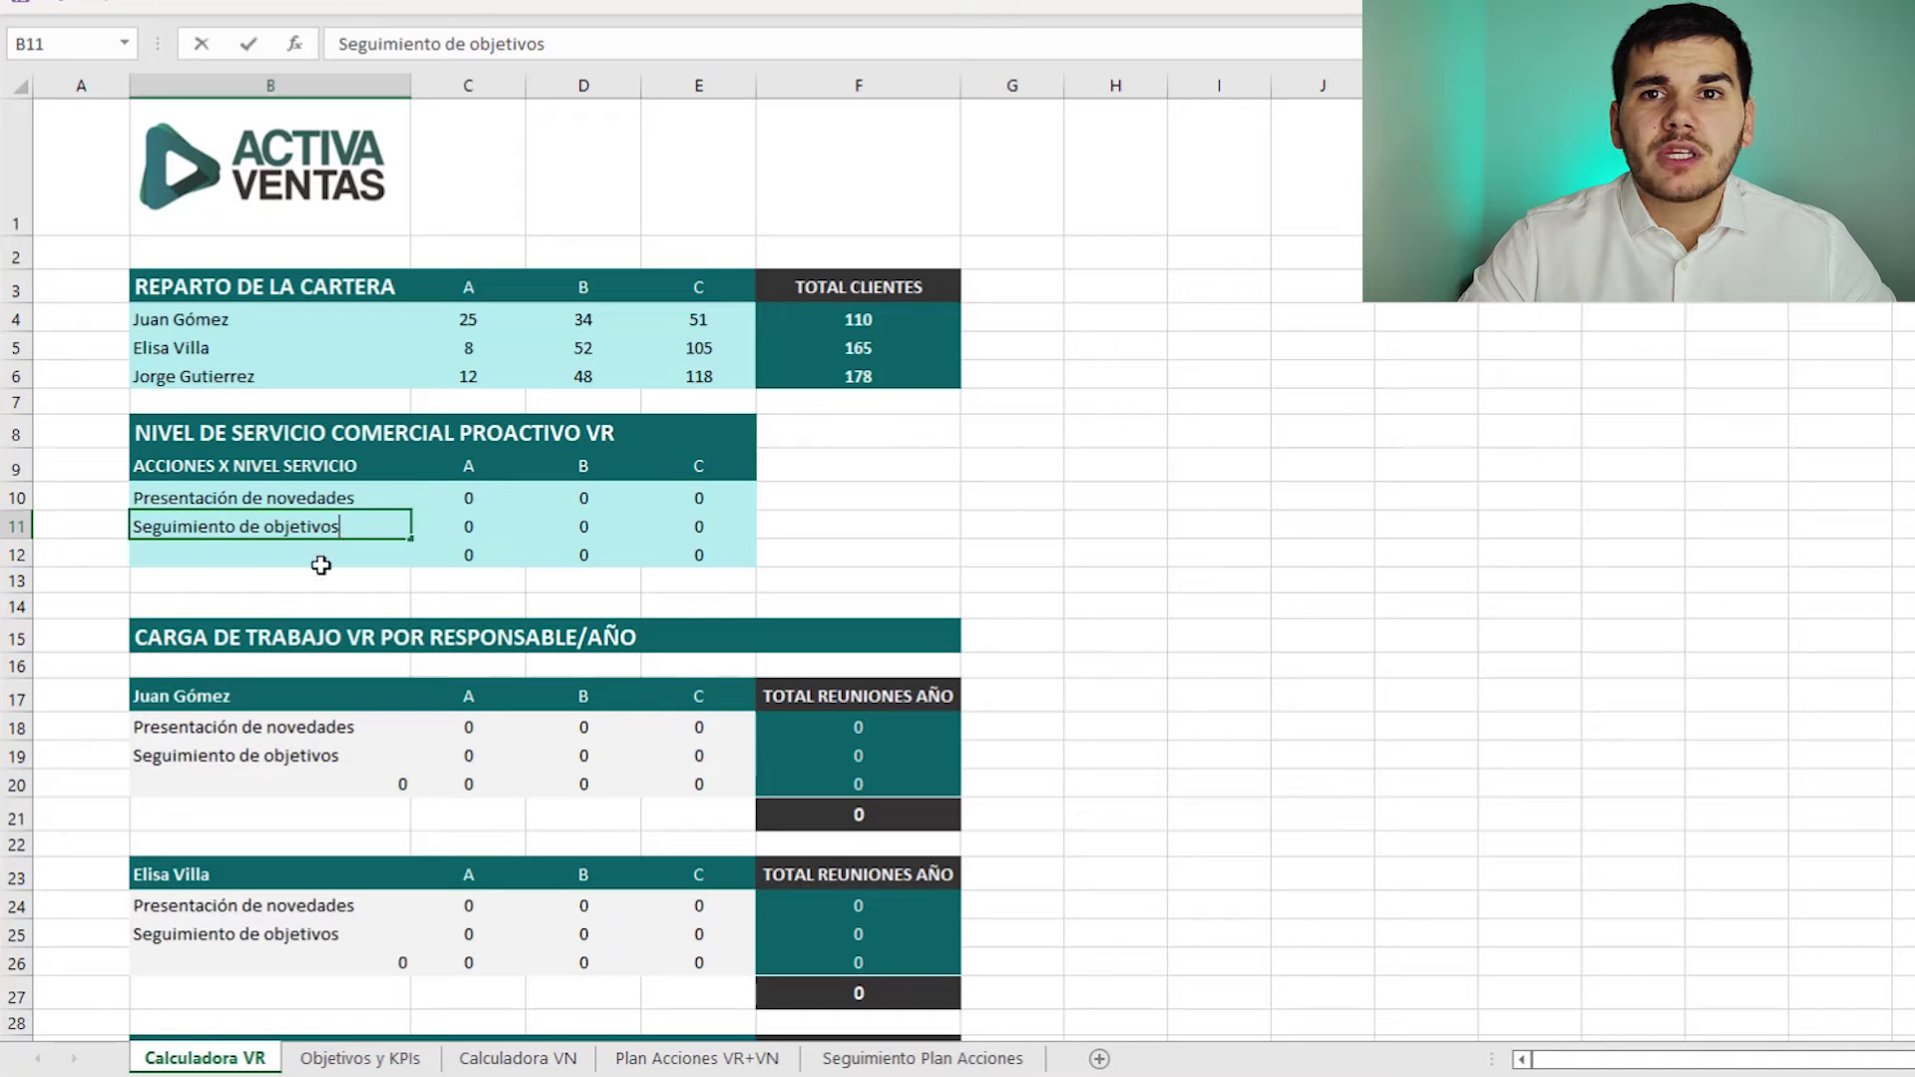
key(Return)
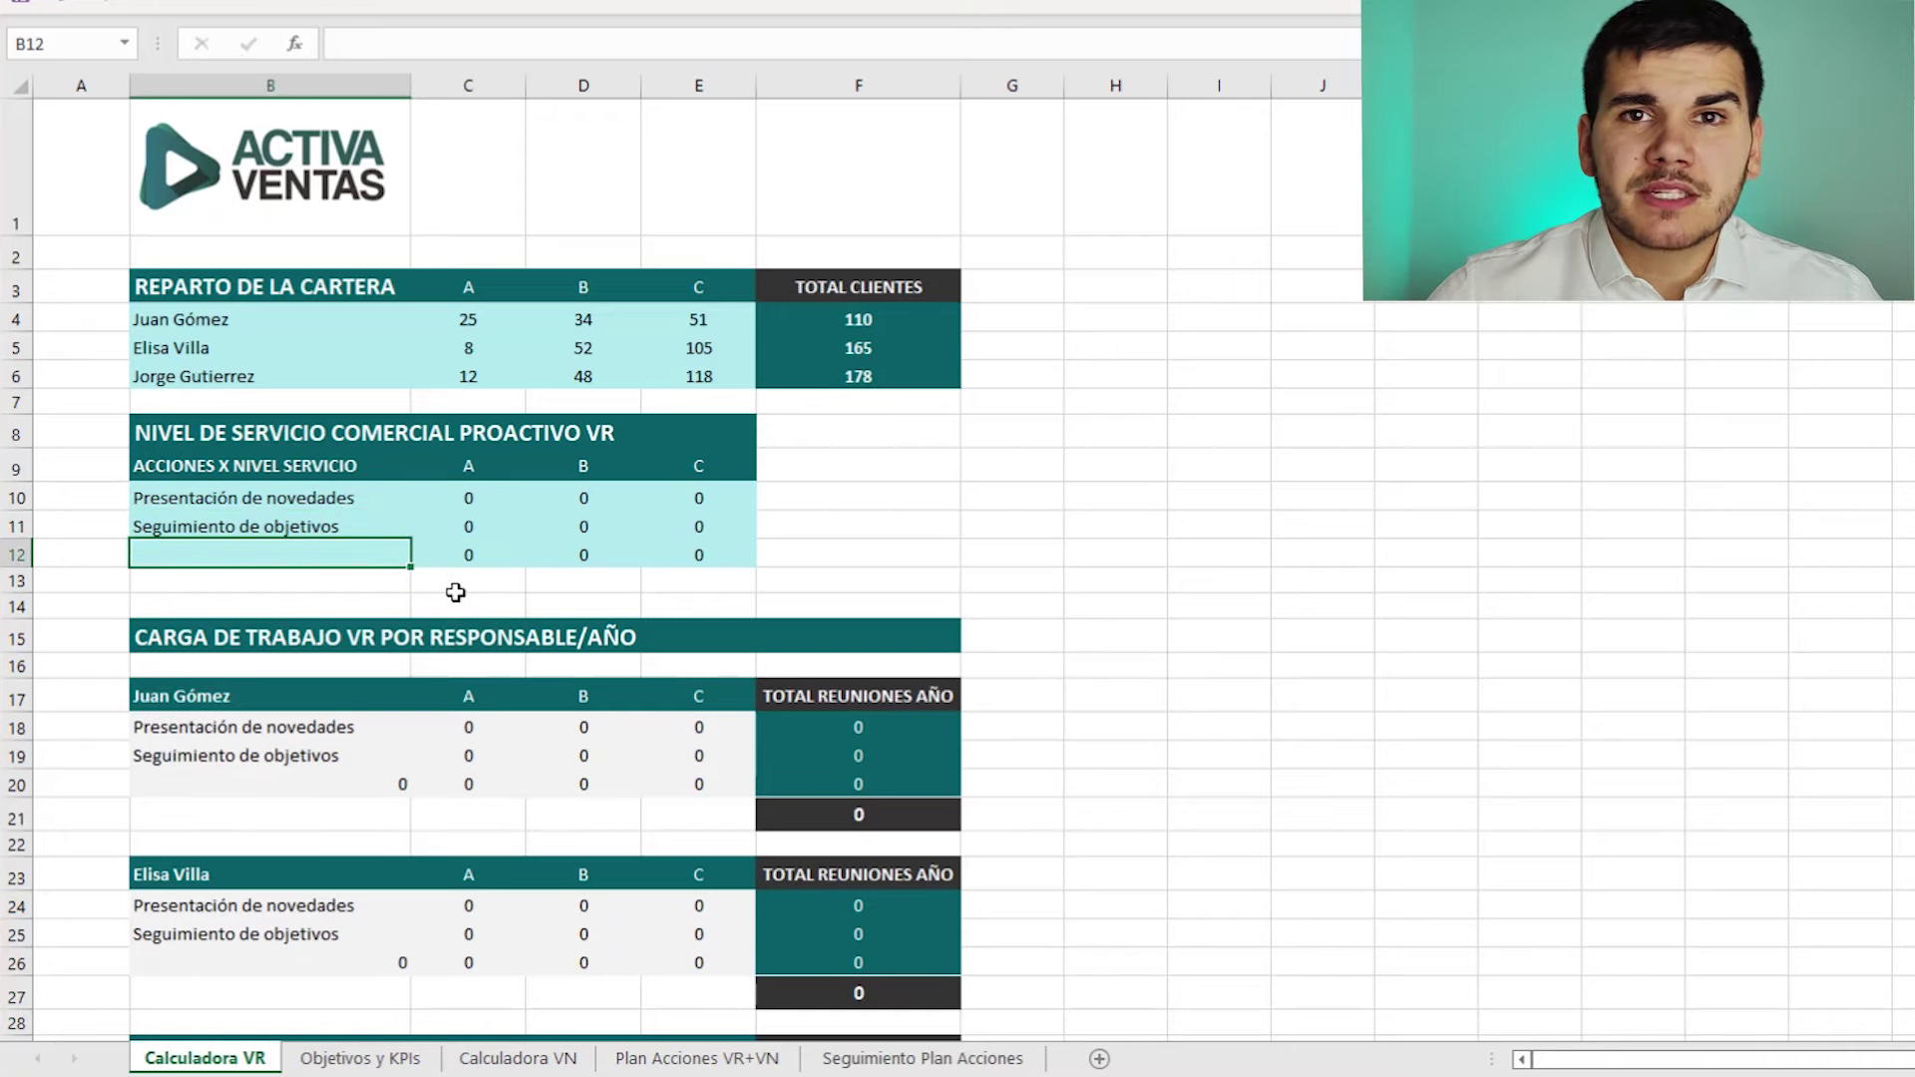
text(Acompañamiento)
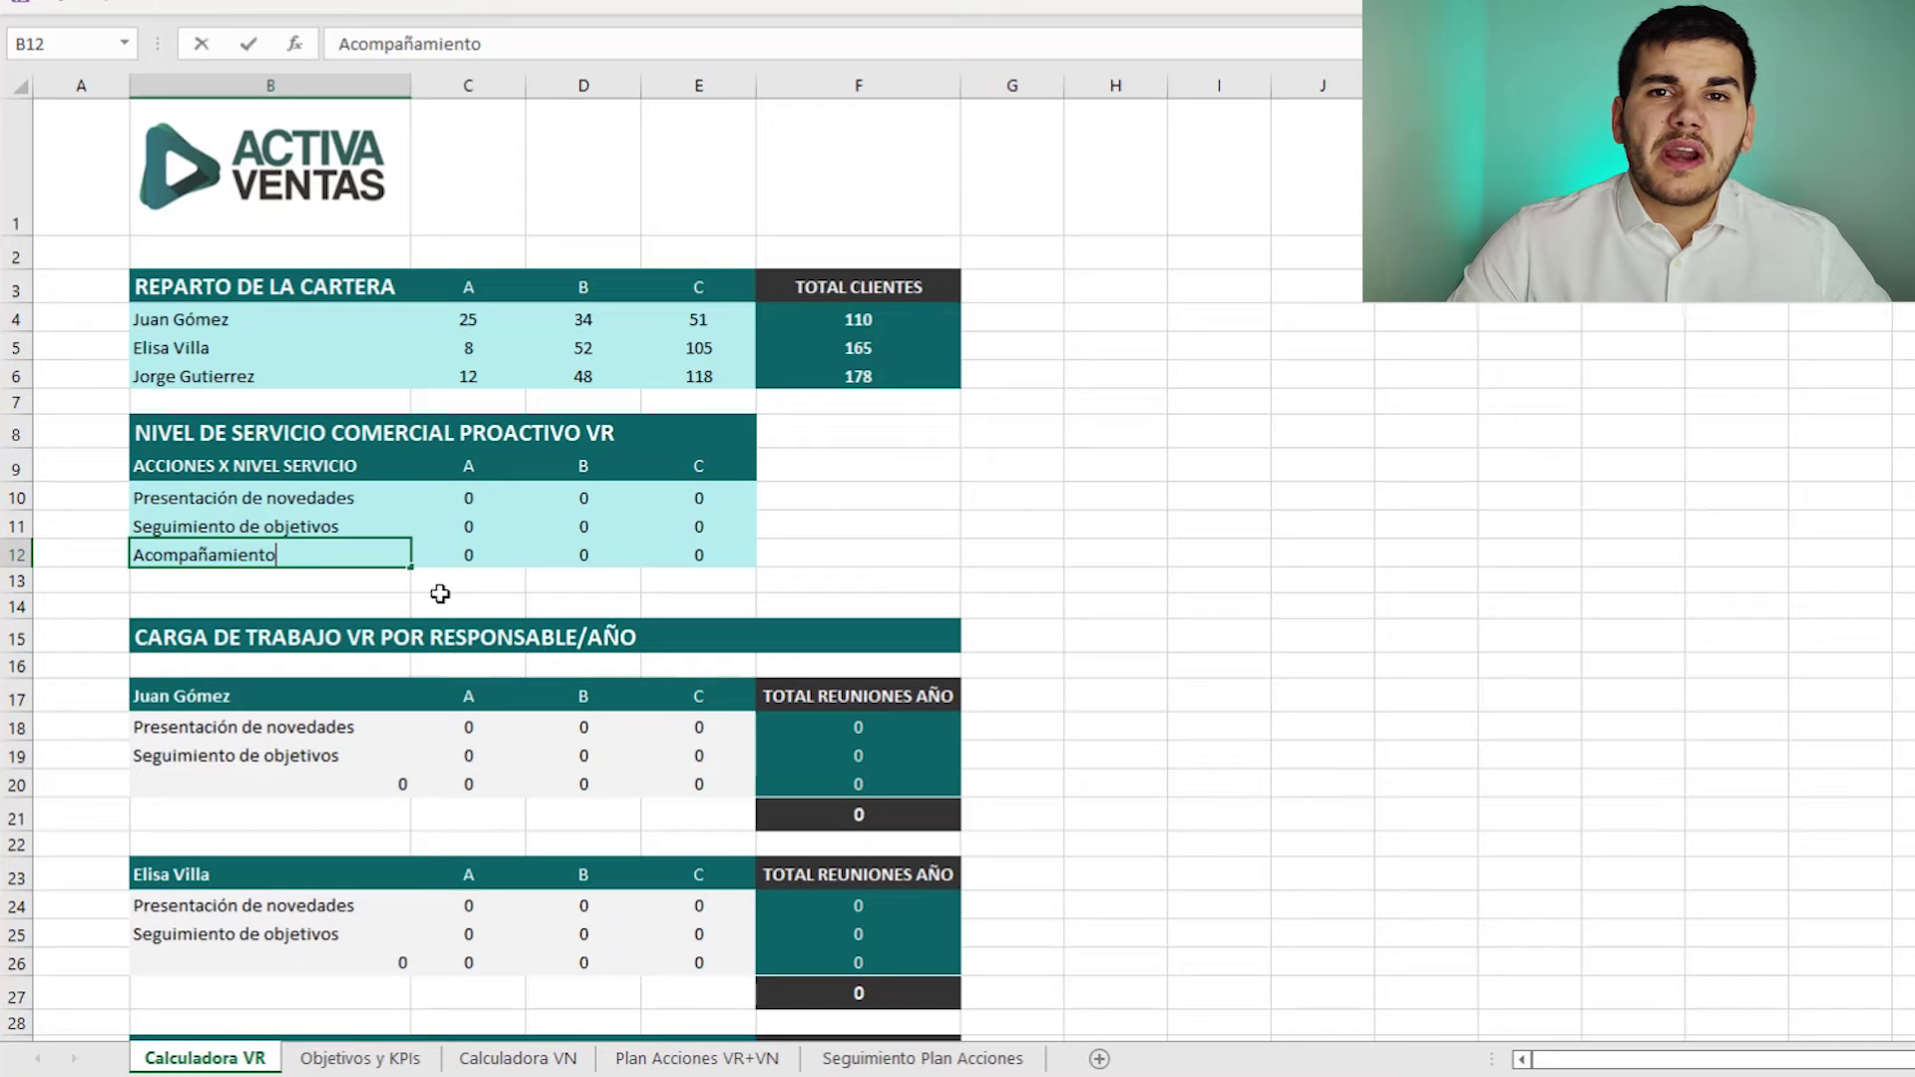
key(Return)
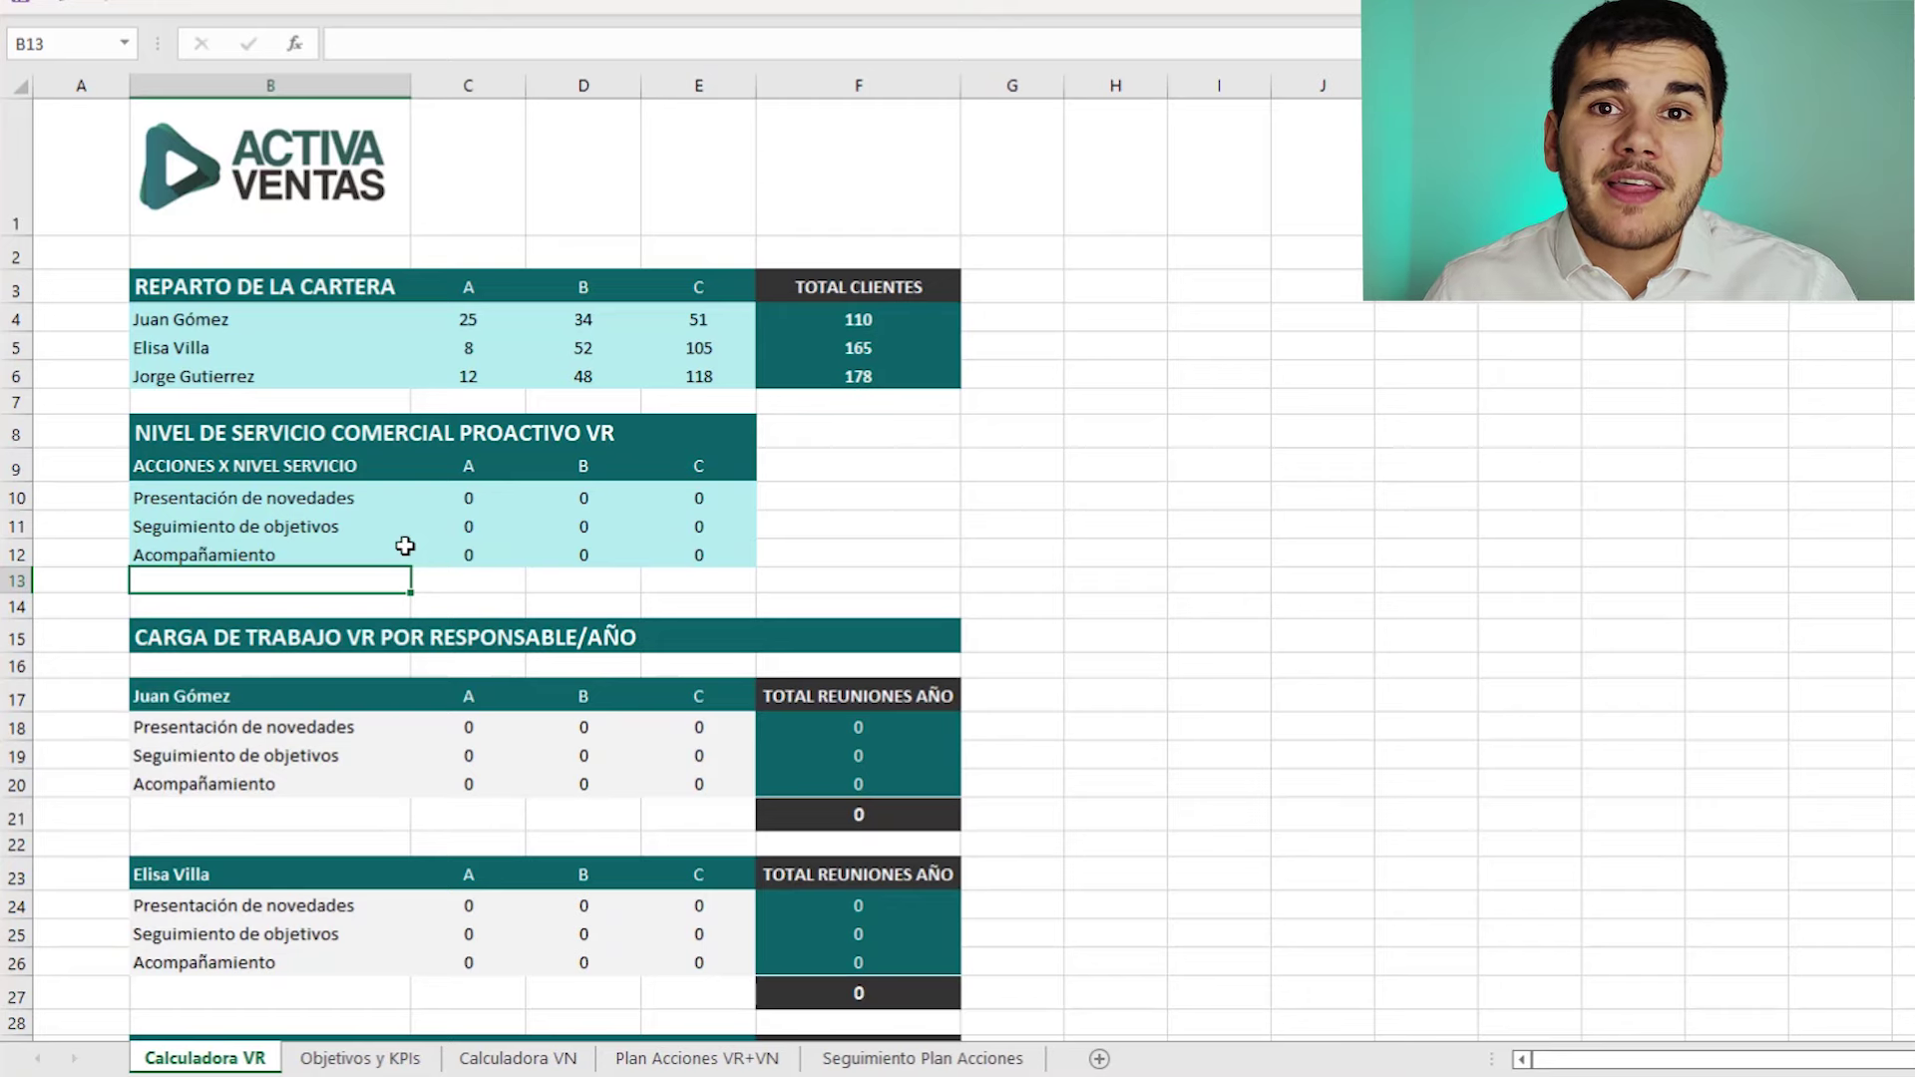
- Enter frequencies 2 and 1 in C10:D10, then 4 and 3 in C11:D11
click(473, 499)
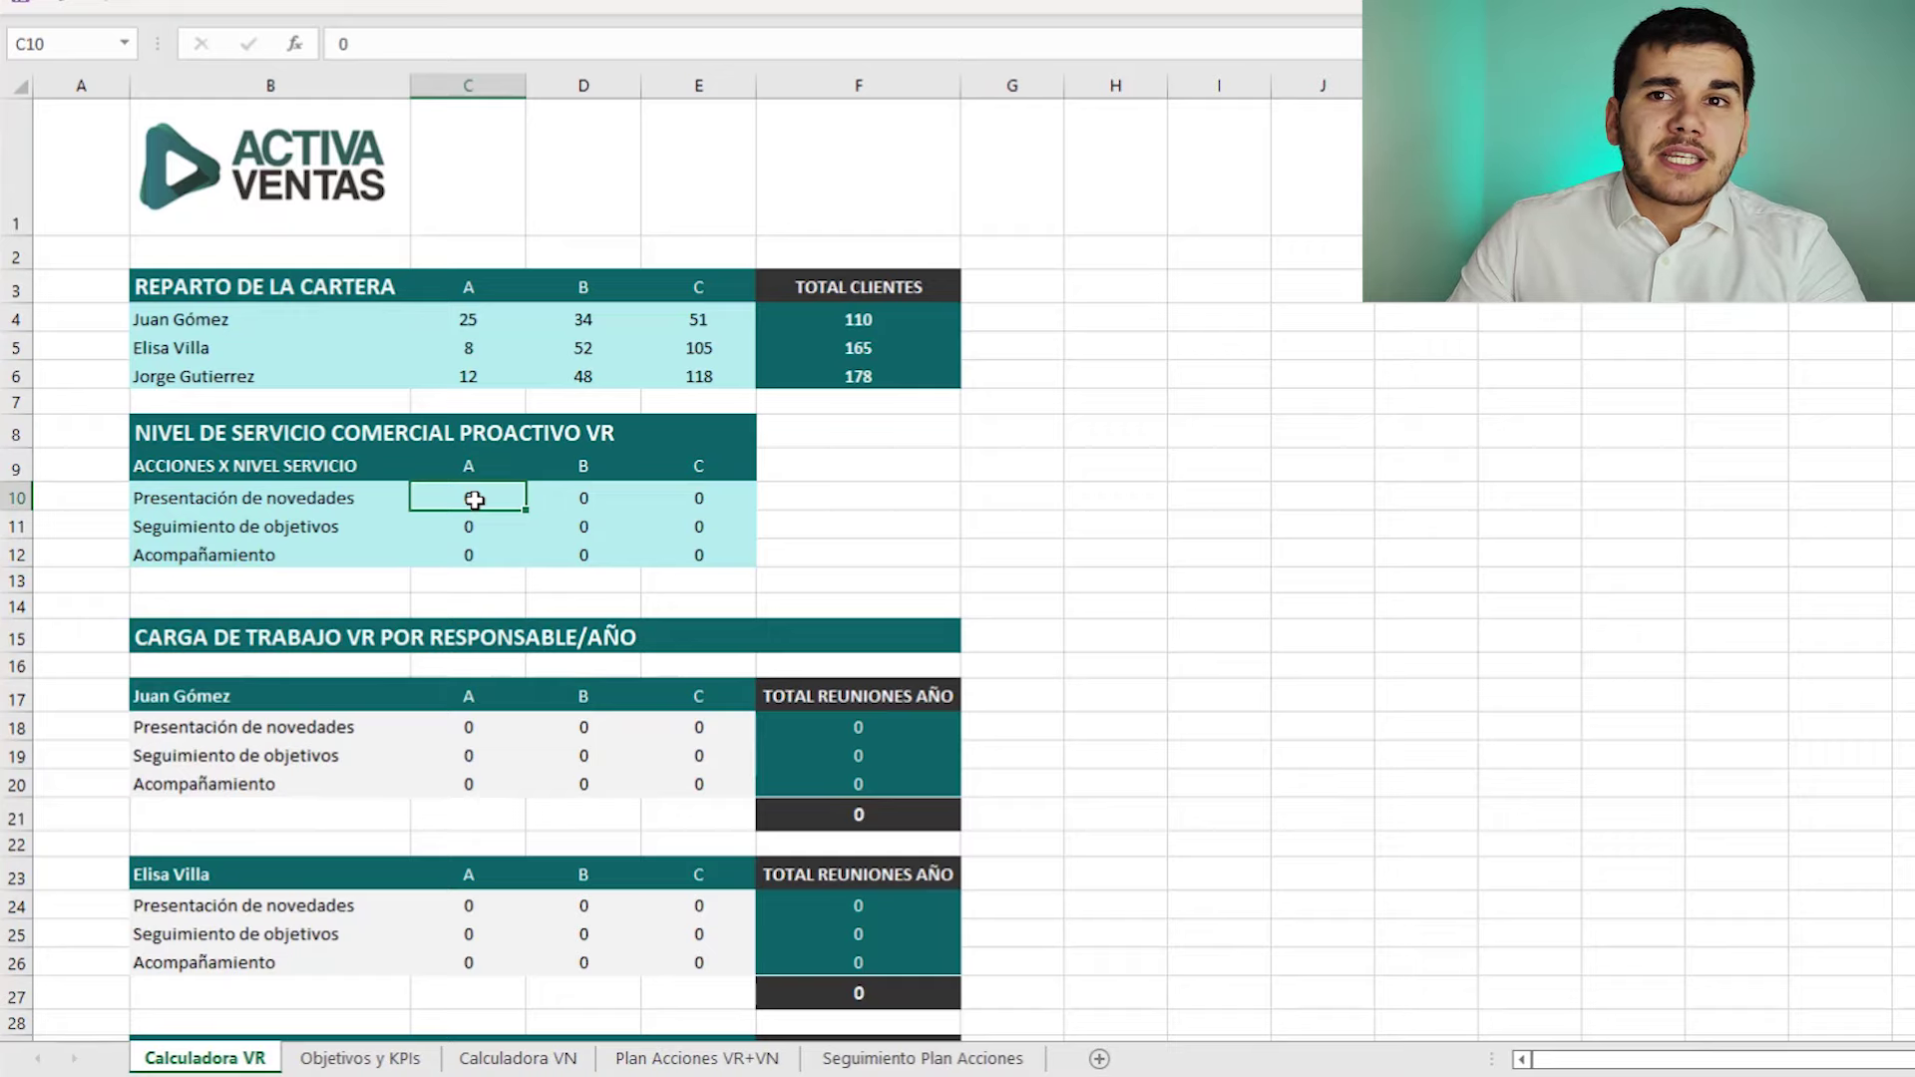
text(2)
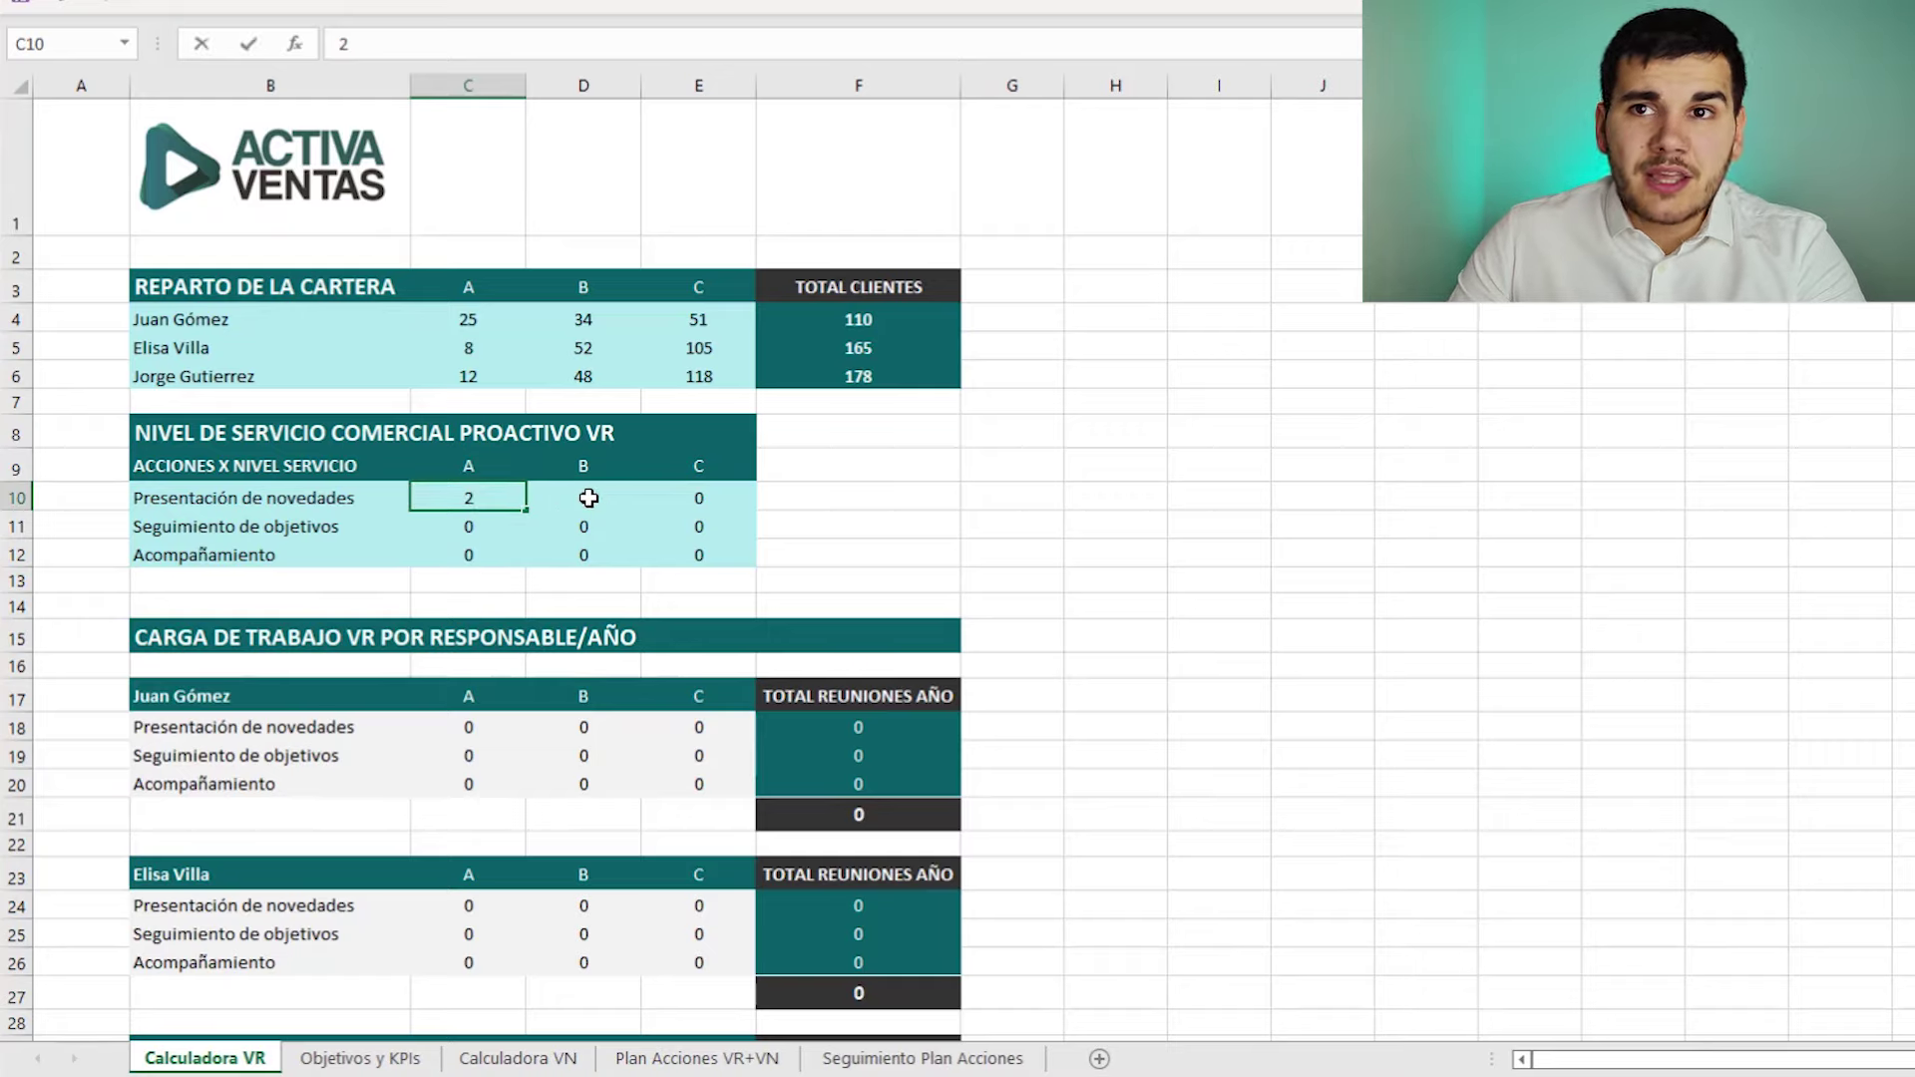
click(595, 499)
text(1)
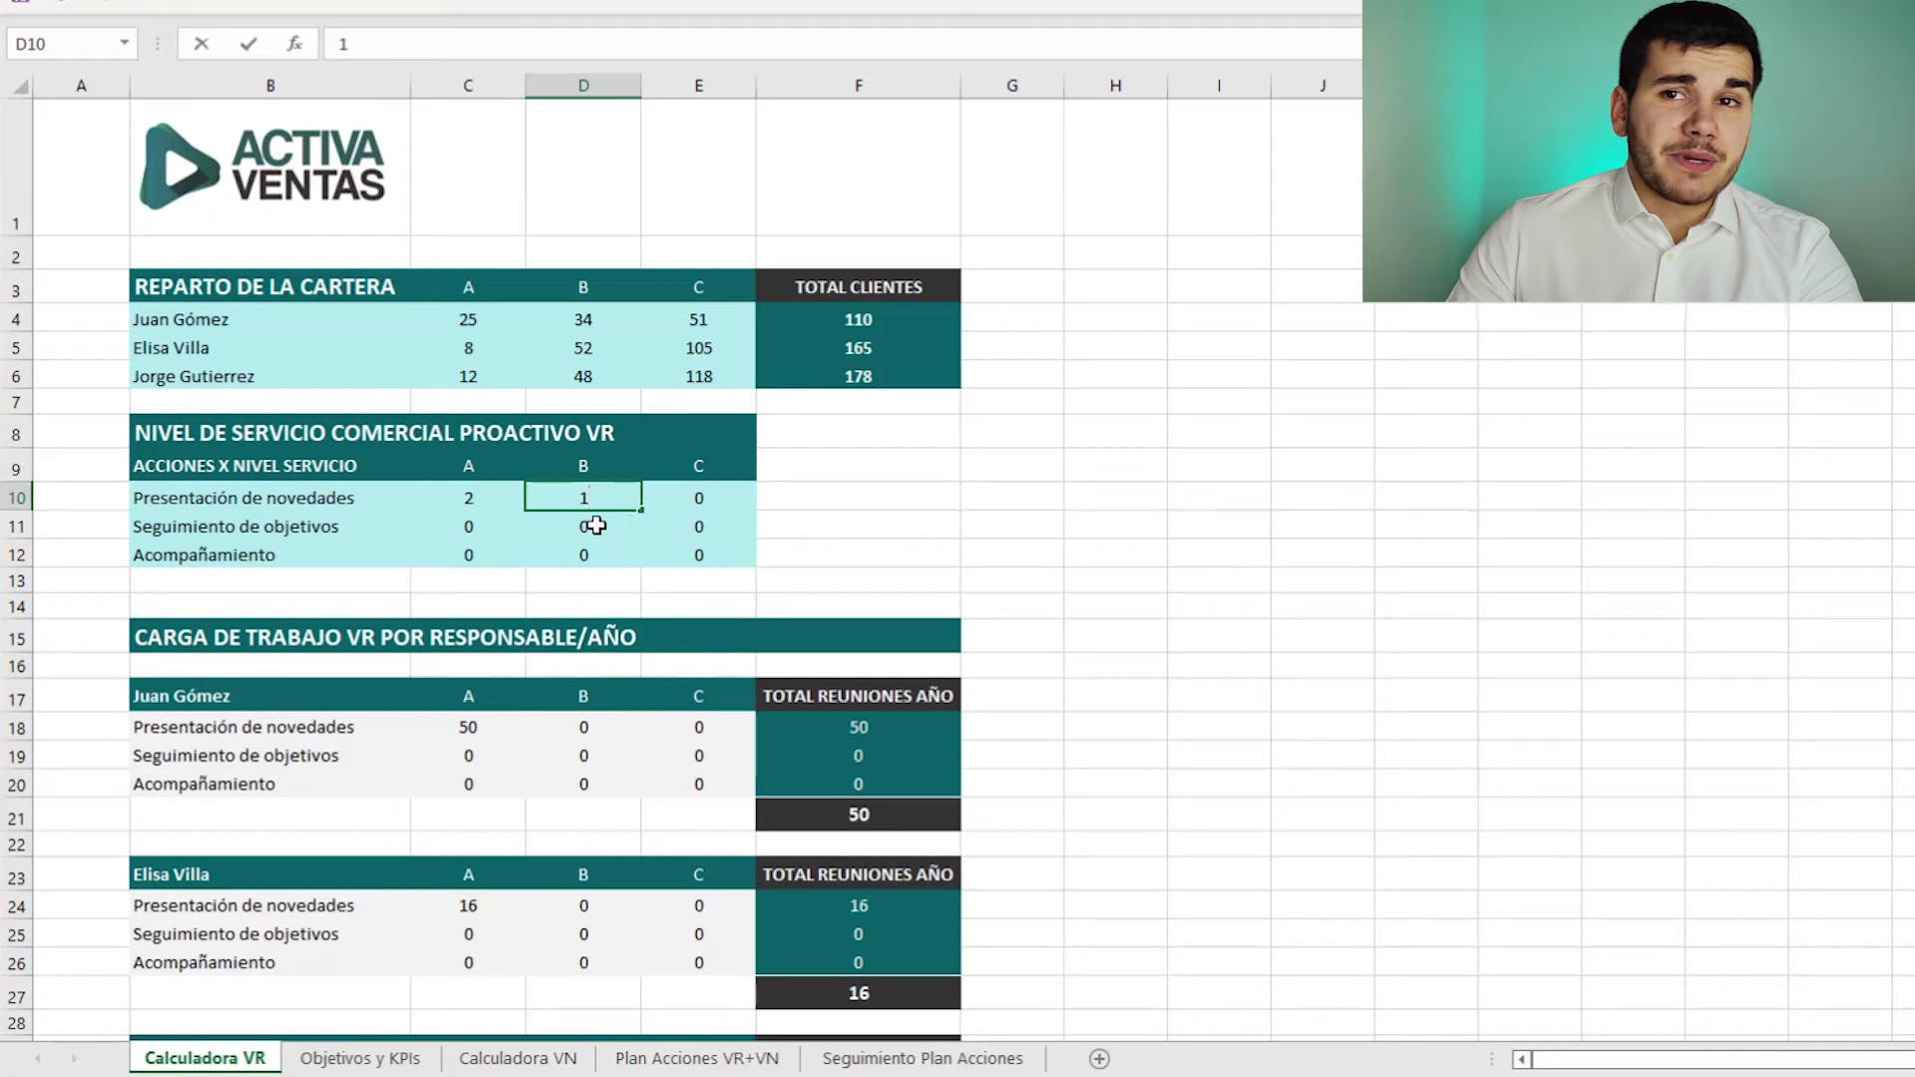
click(476, 526)
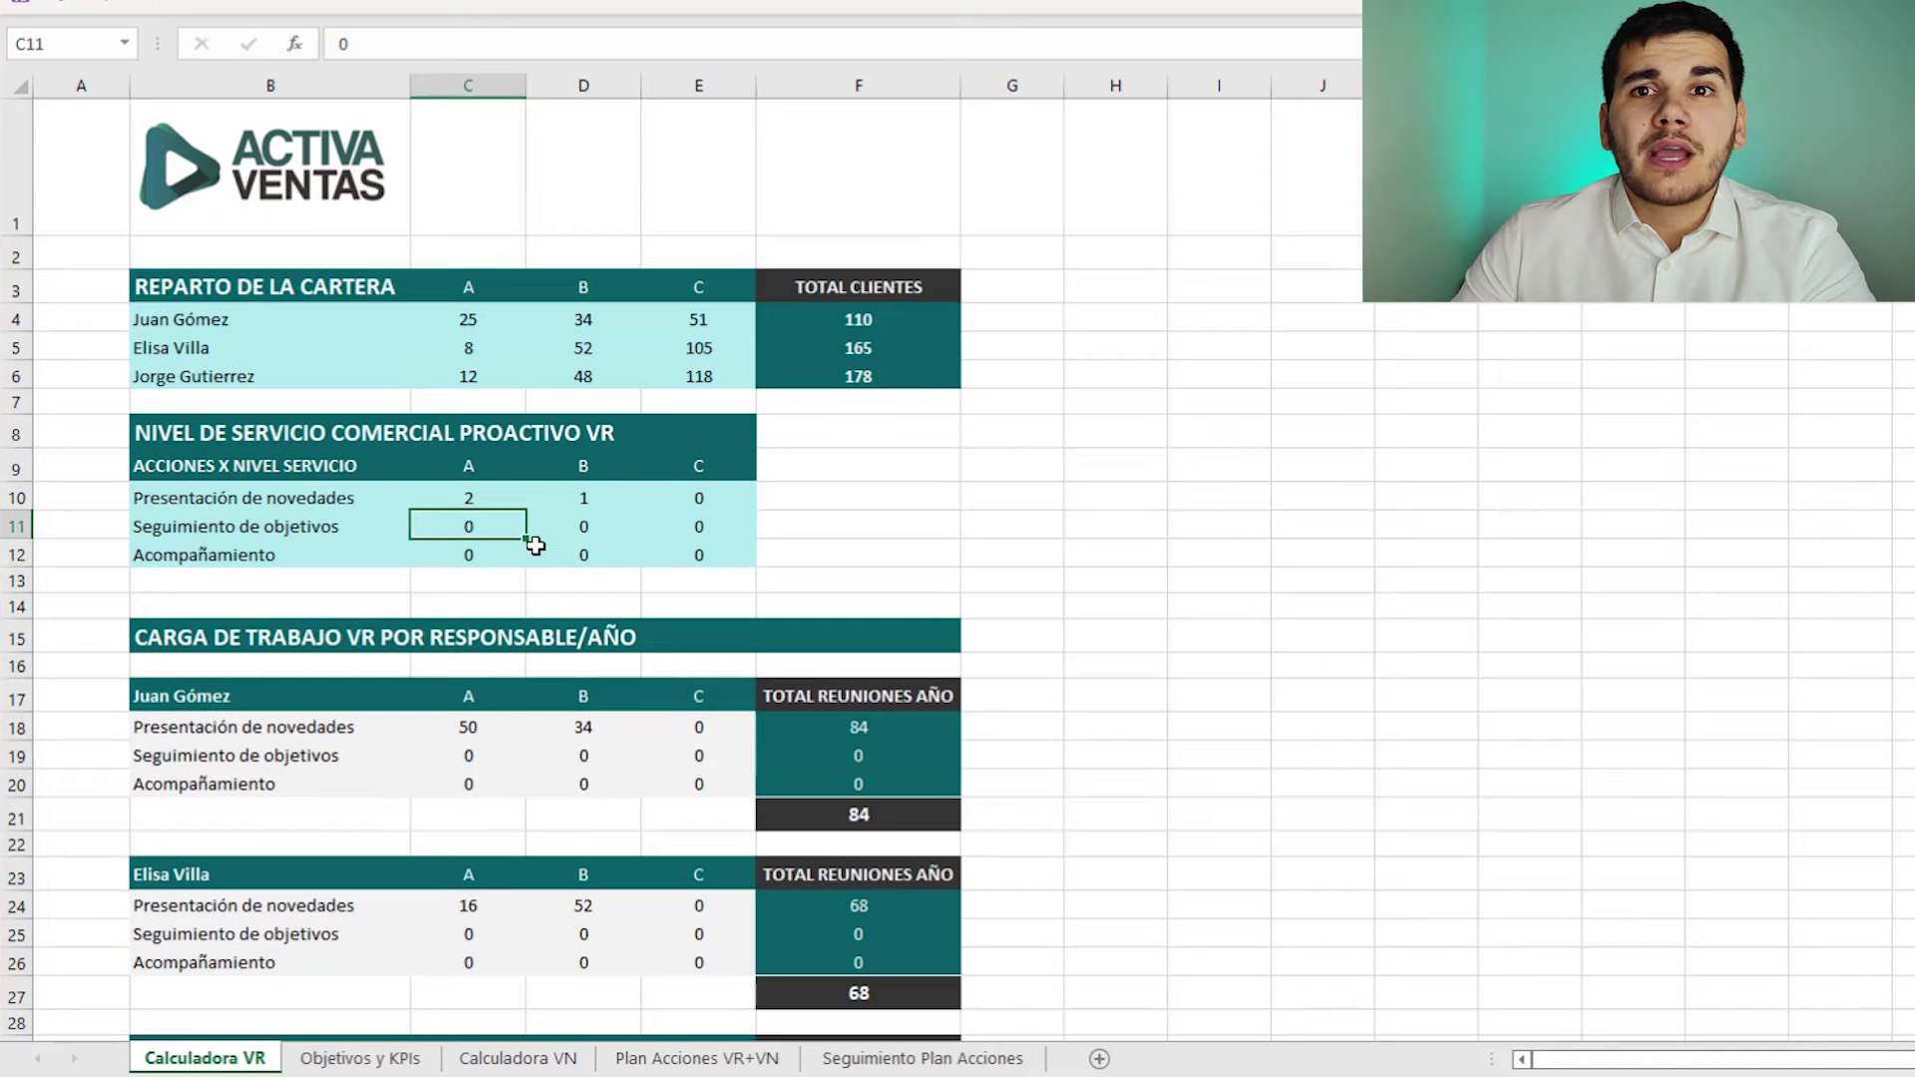
text(4)
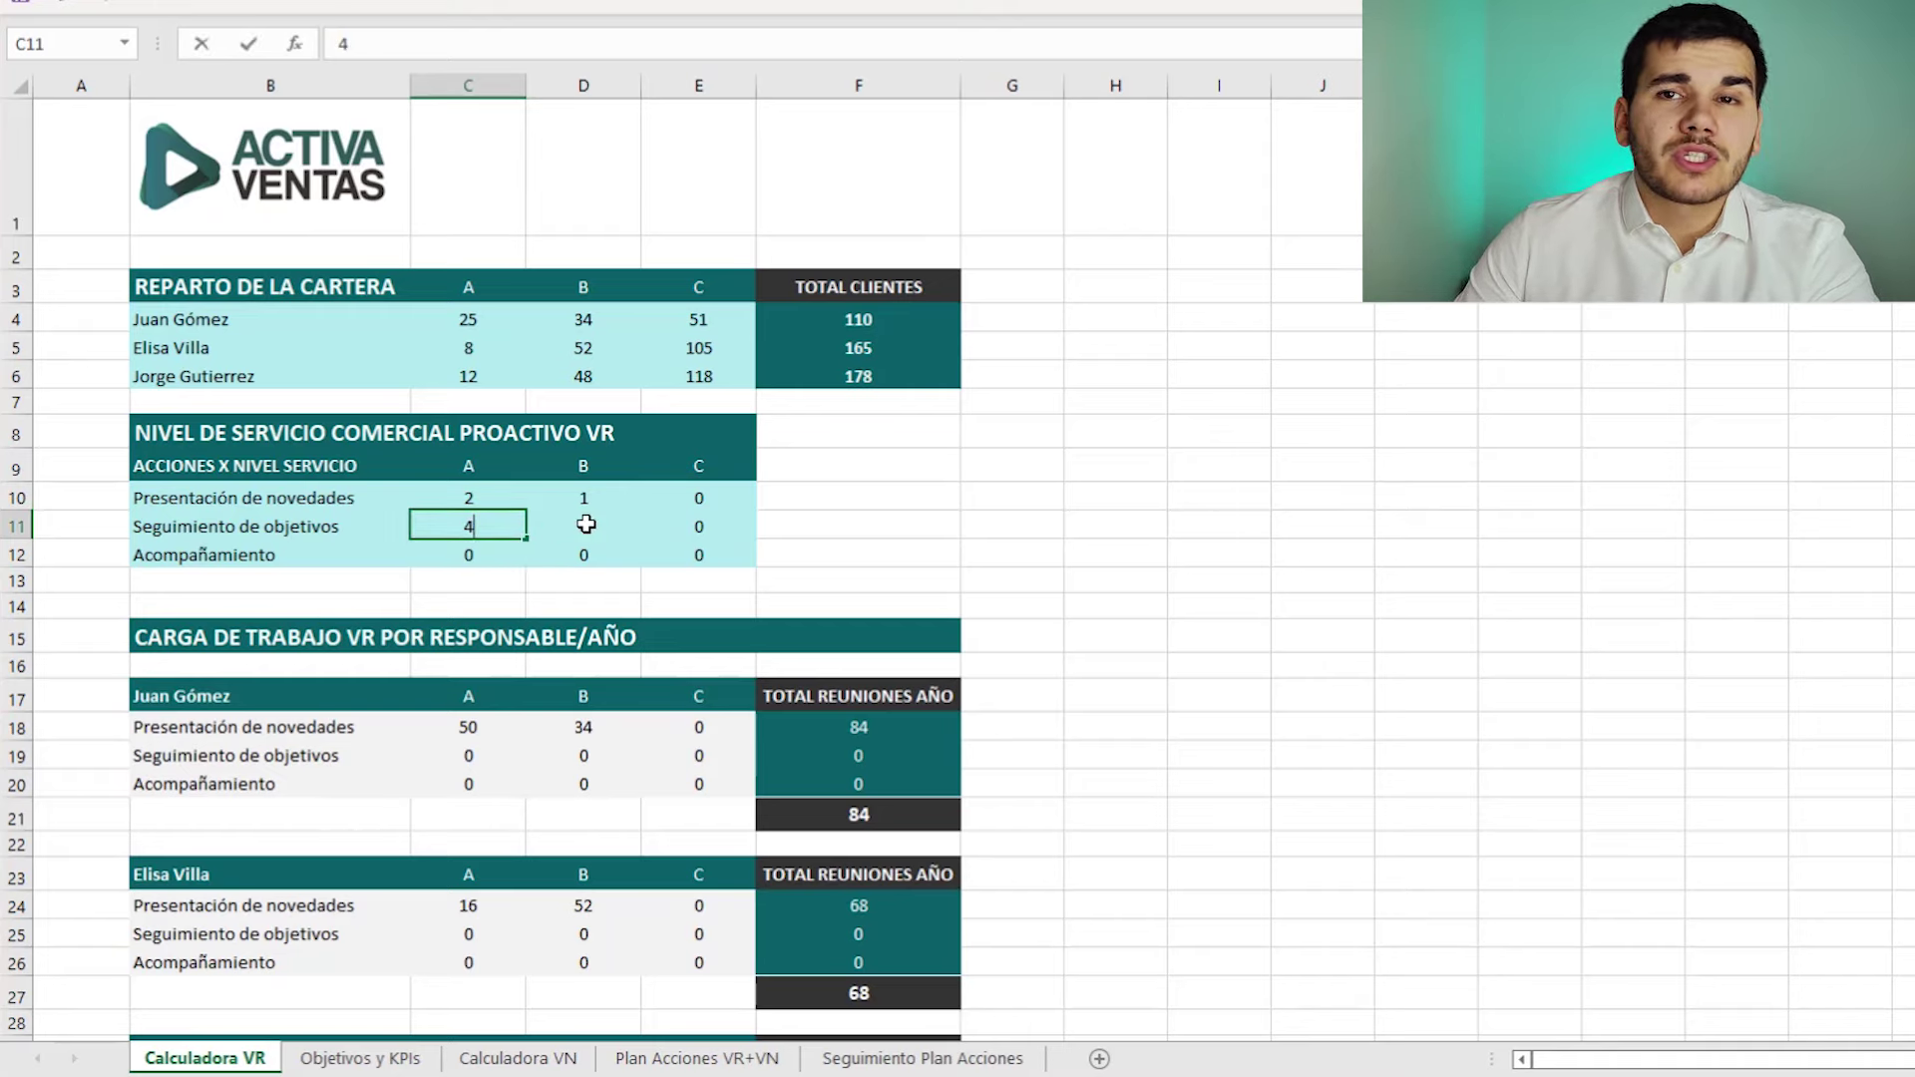
click(586, 525)
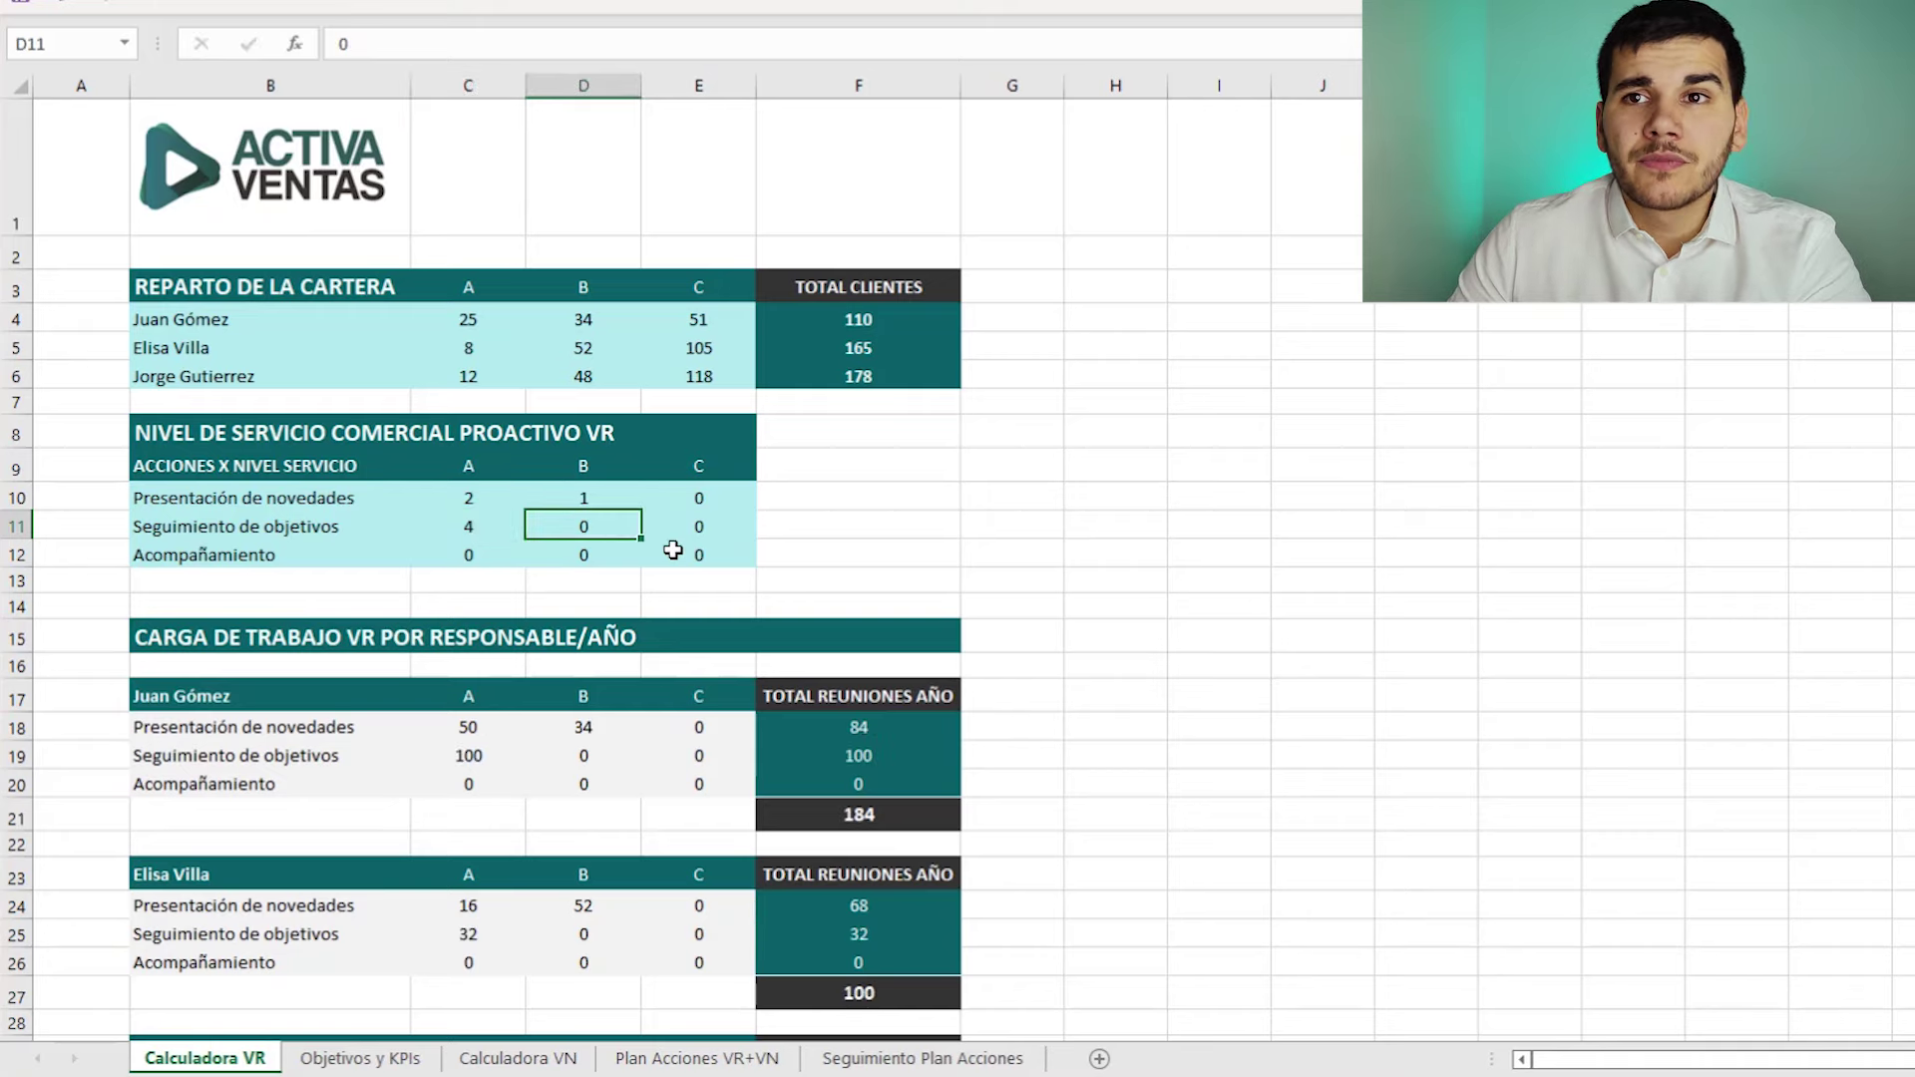
text(3)
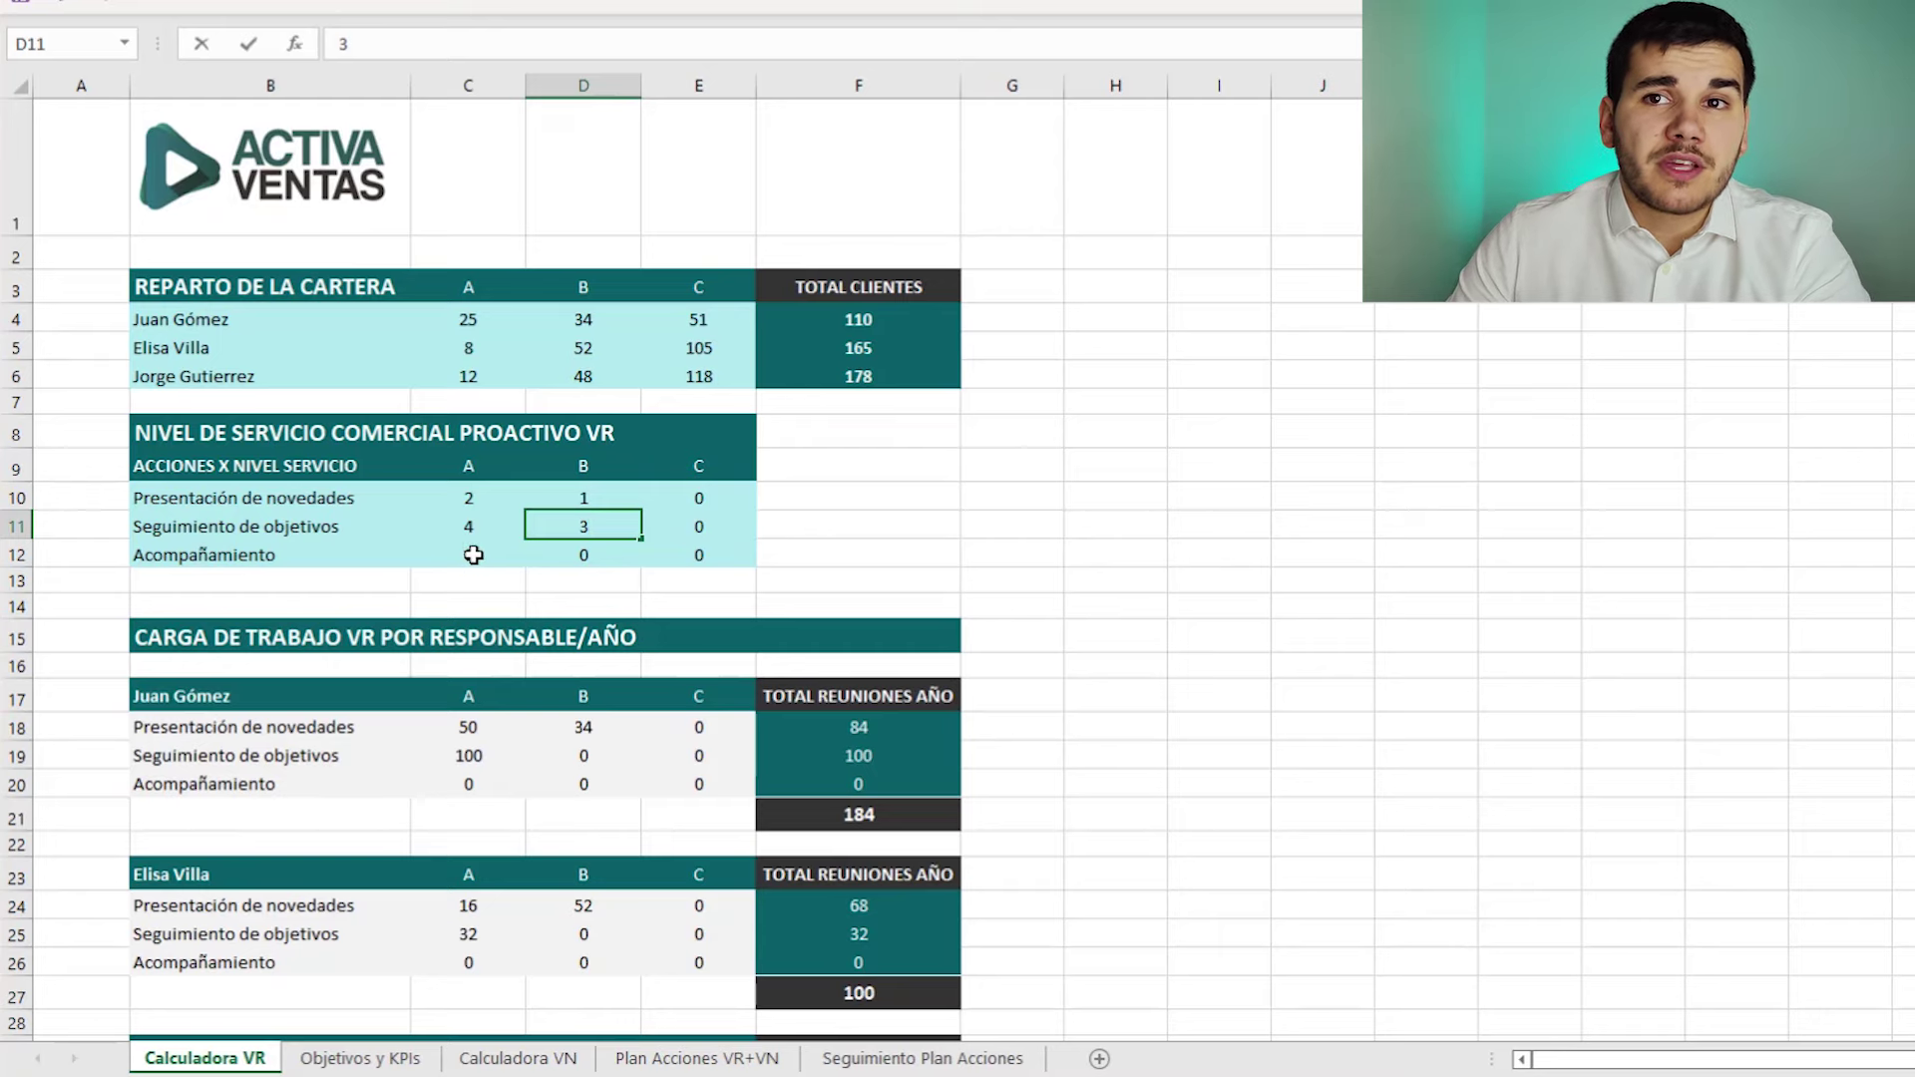
click(473, 555)
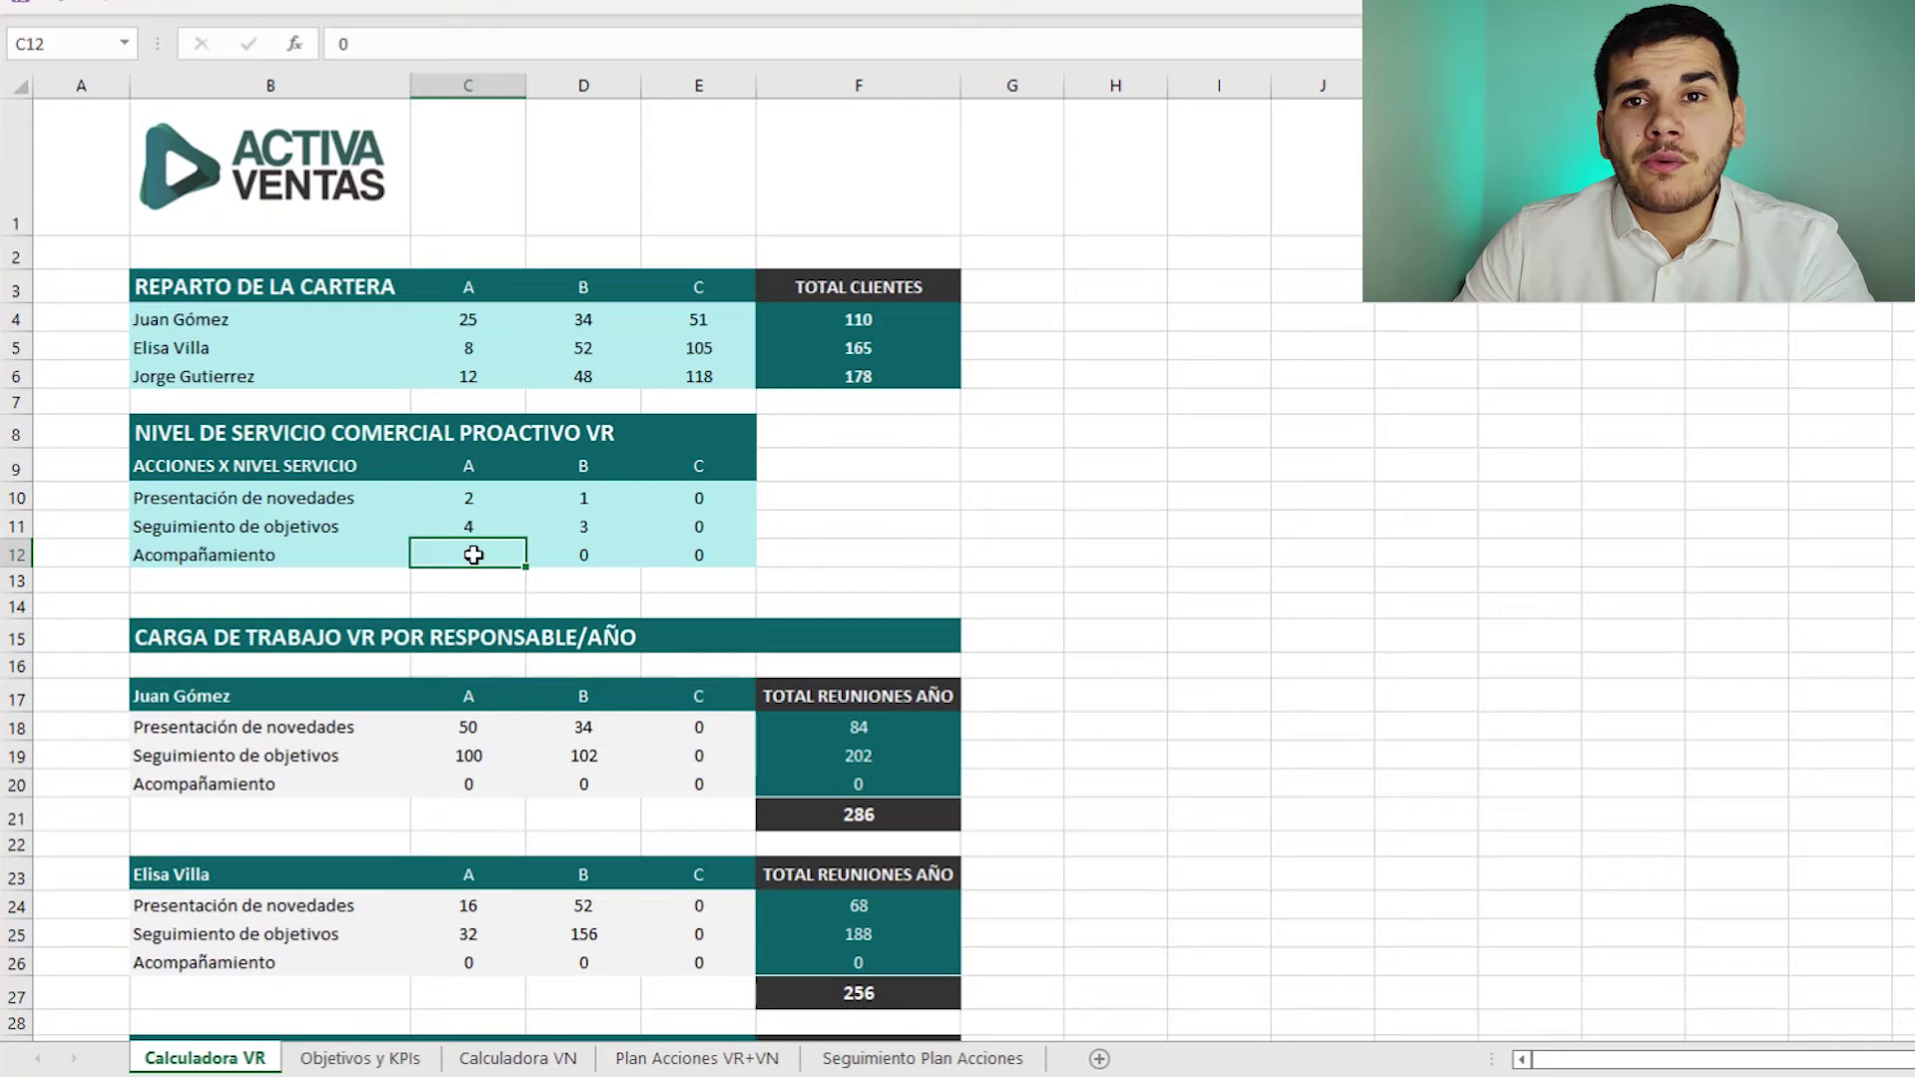
- Set Acompañamiento's category A frequency to 6 meetings in C12
text(0)
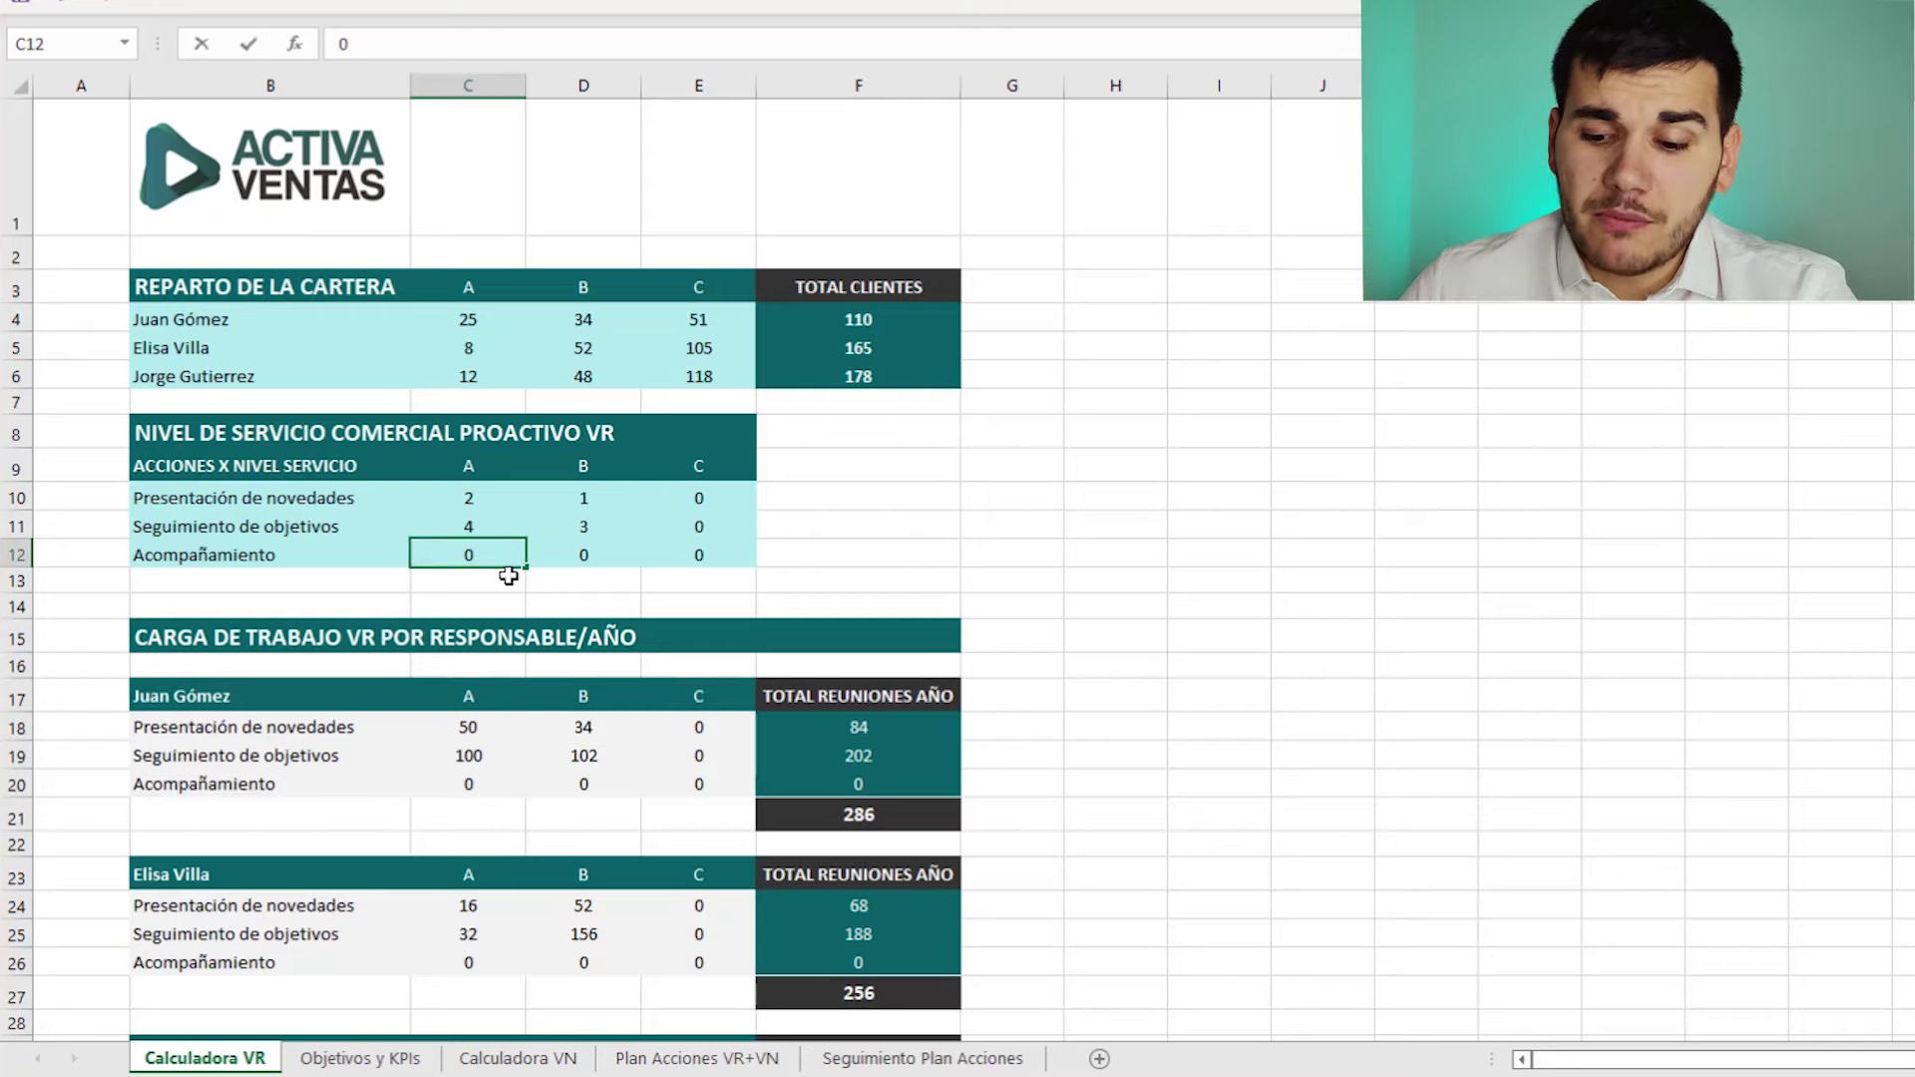
key(BackSpace)
text(6)
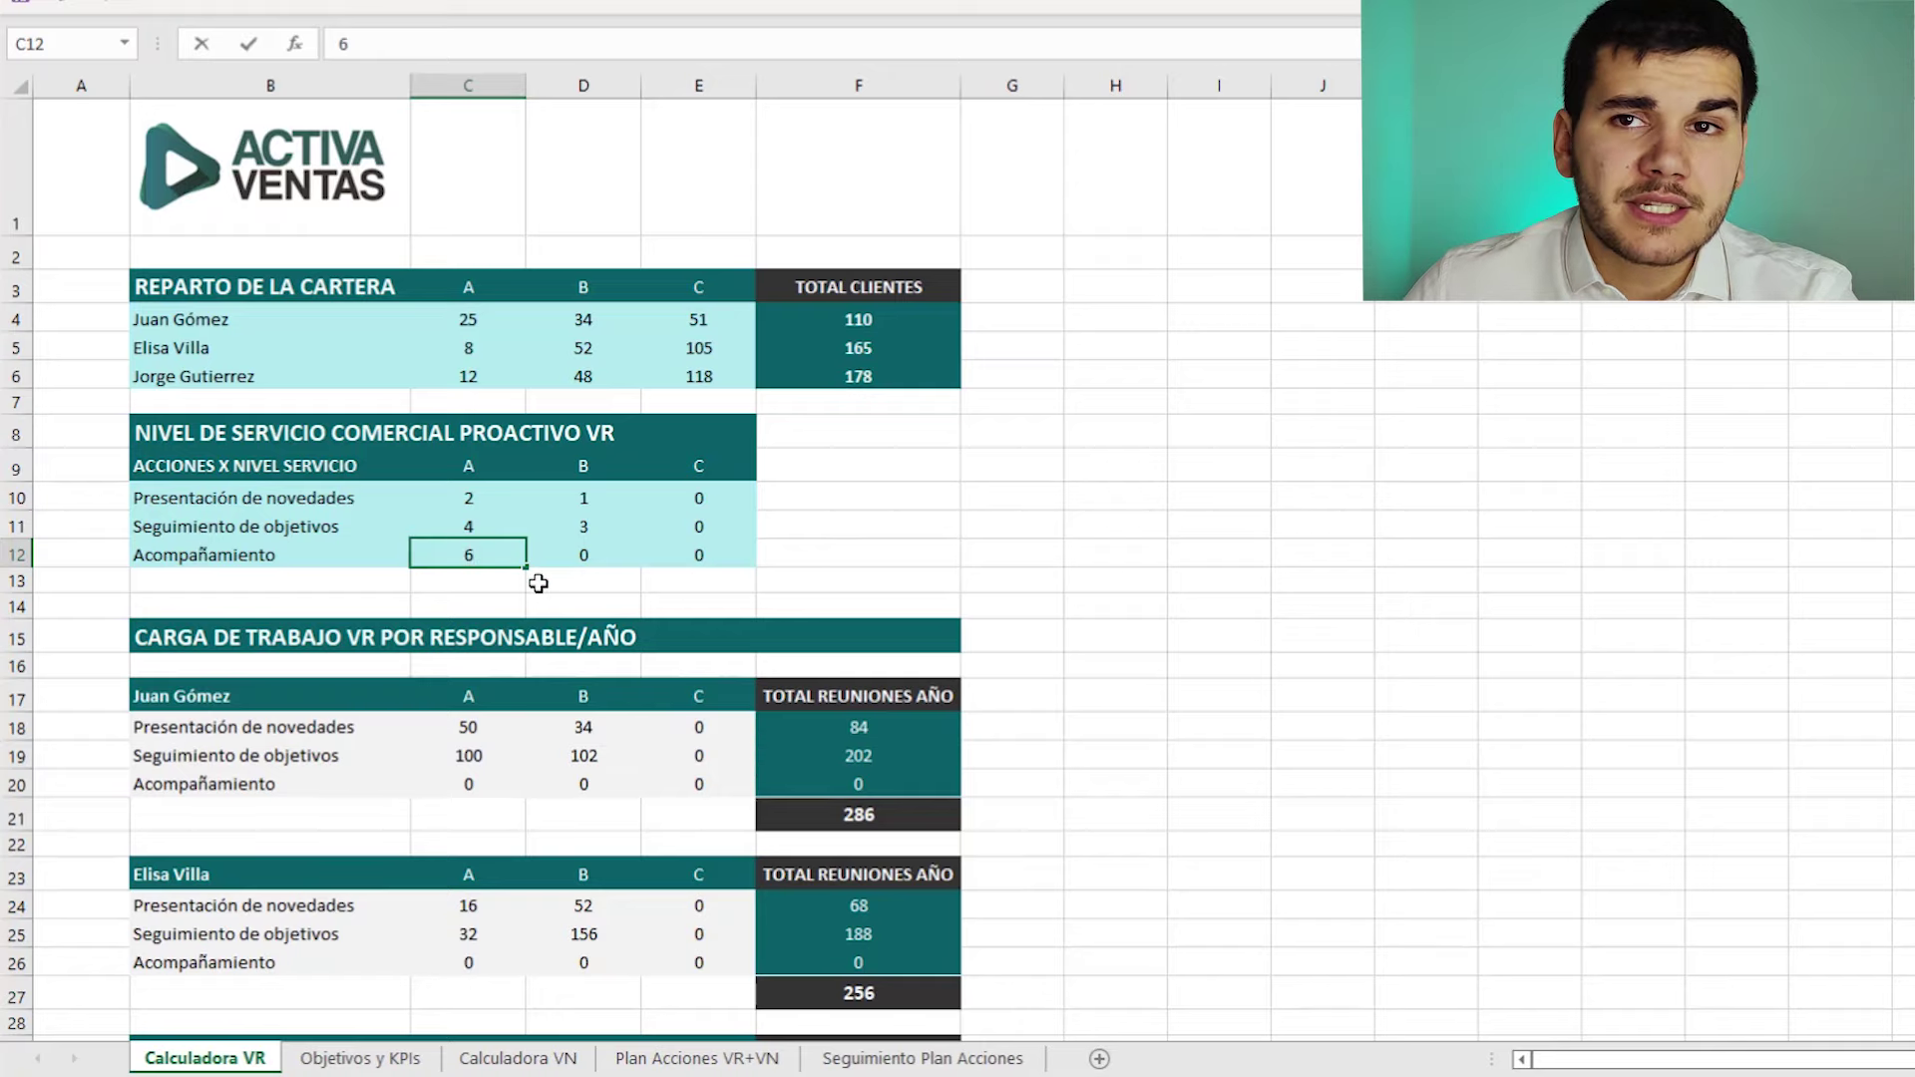
click(576, 605)
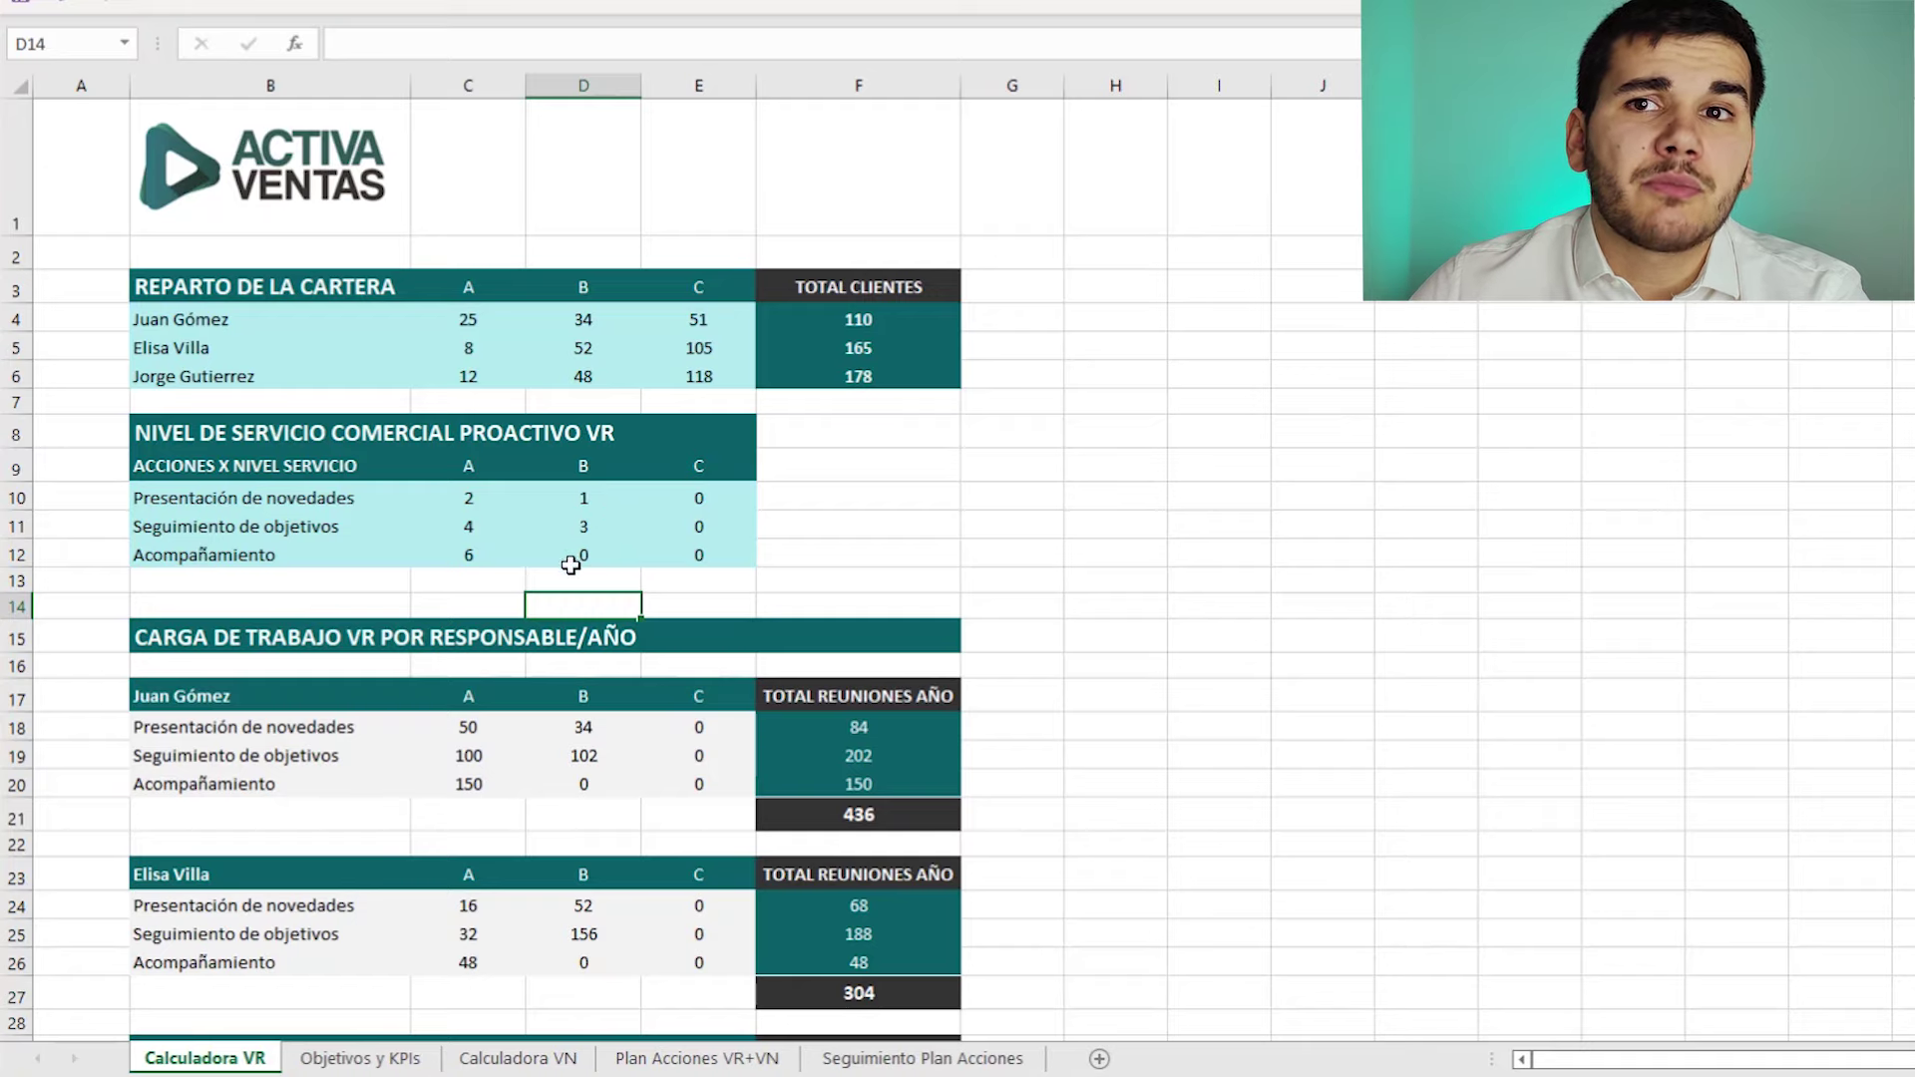
- Set Acompañamiento's category C frequency to 1 meeting in E12
click(704, 560)
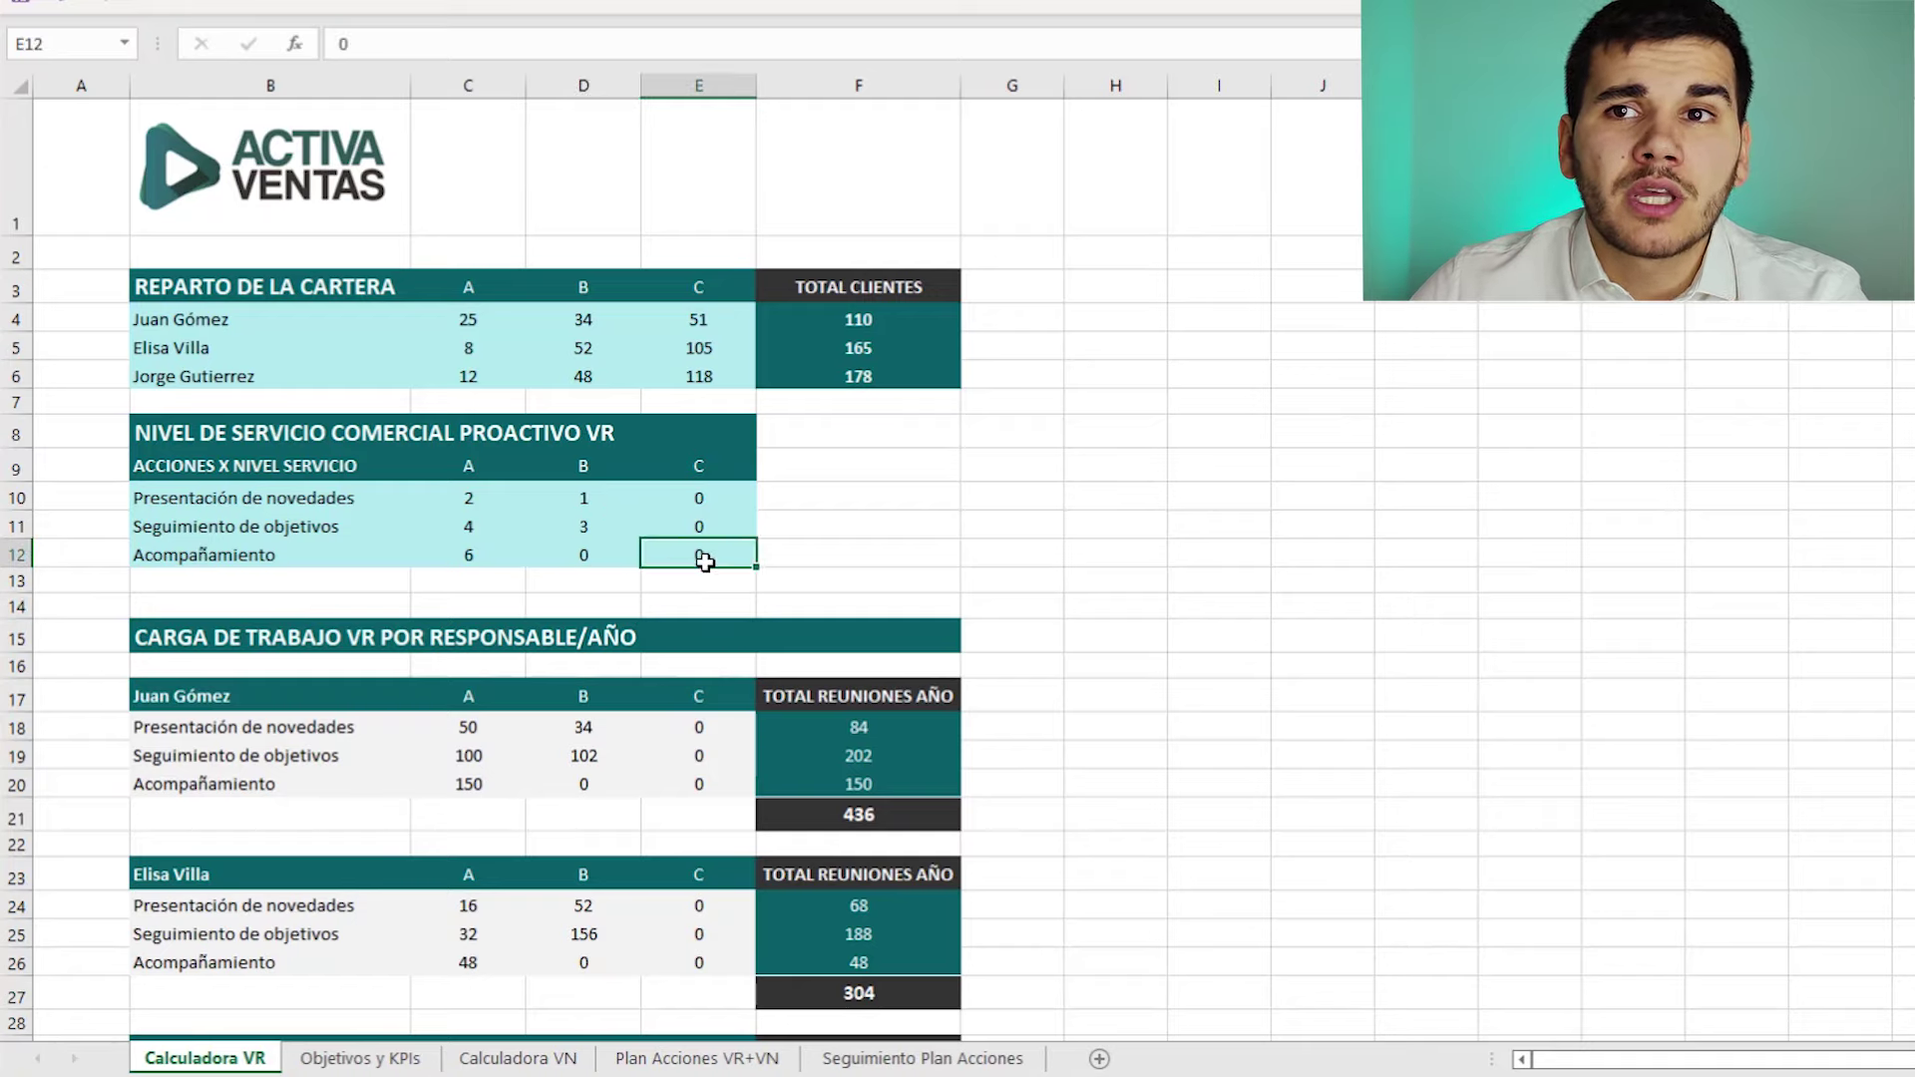
click(631, 587)
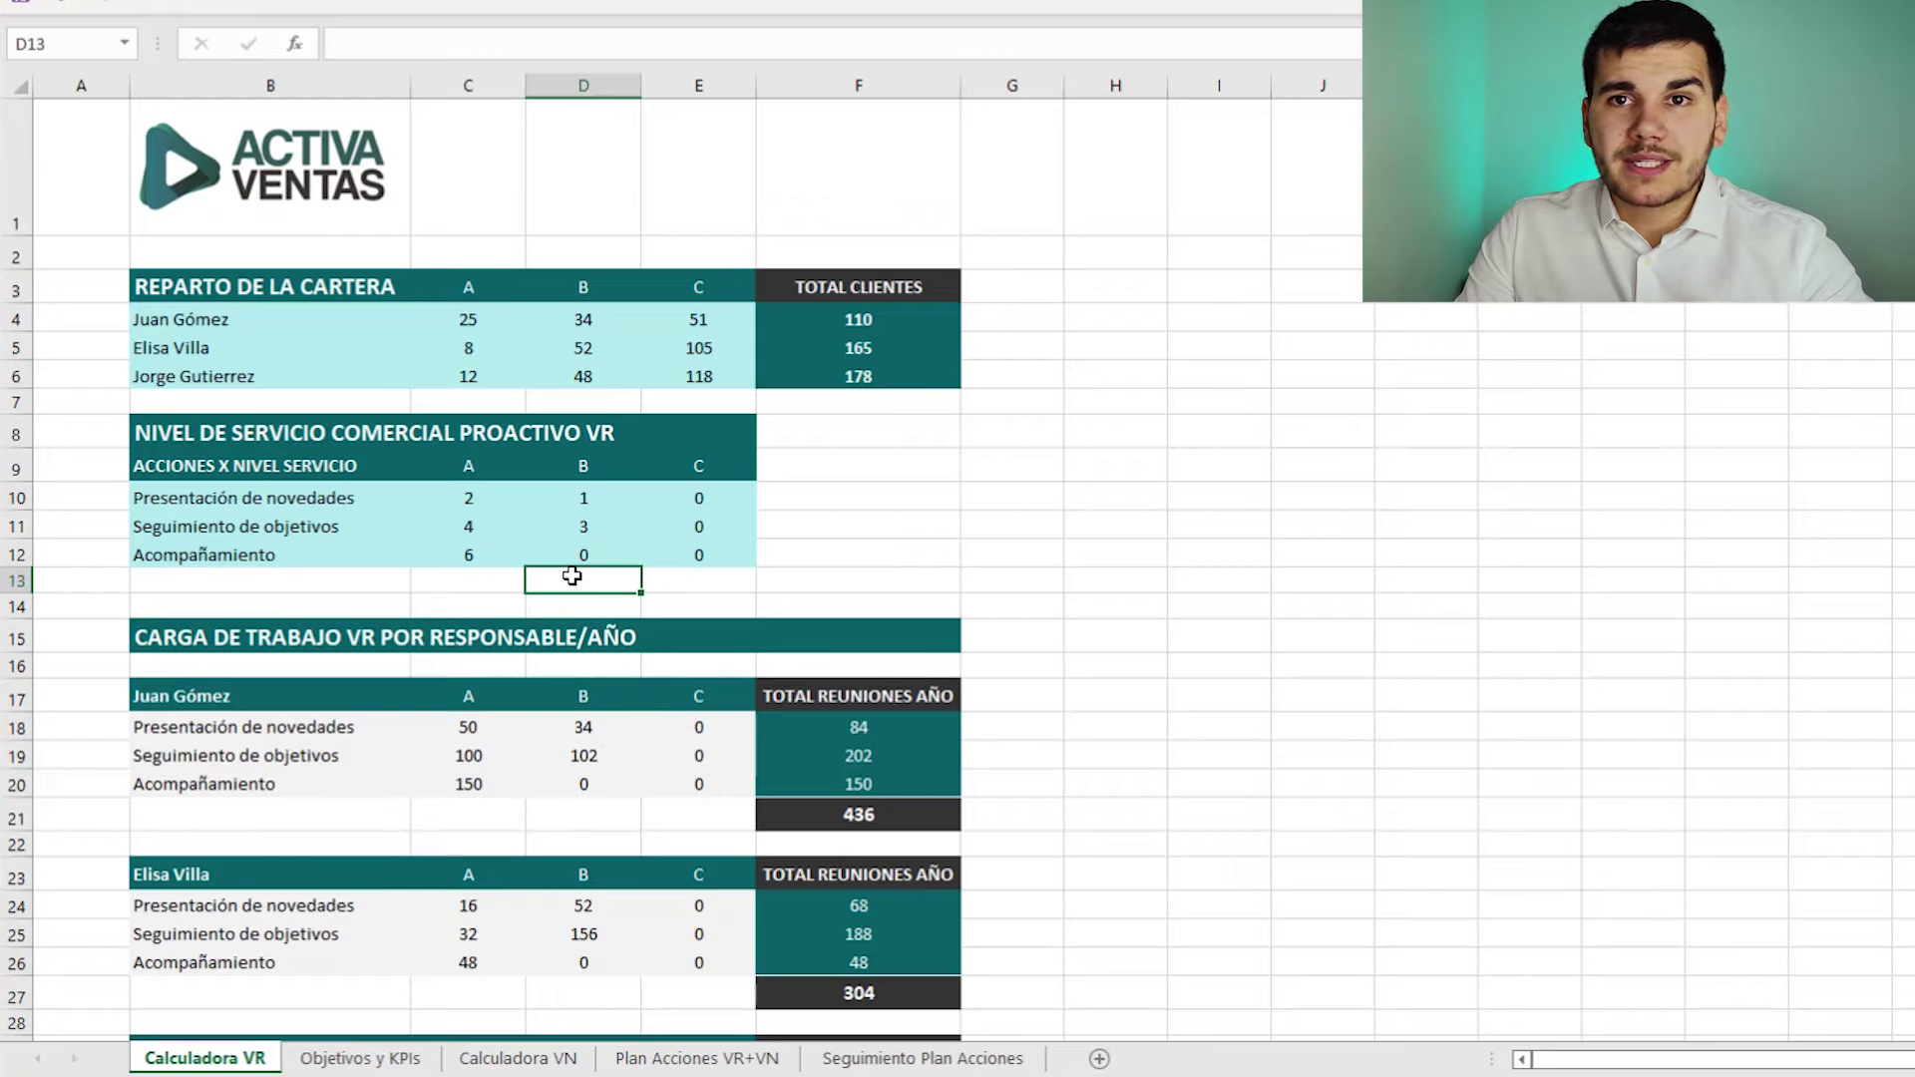
click(717, 559)
text(1)
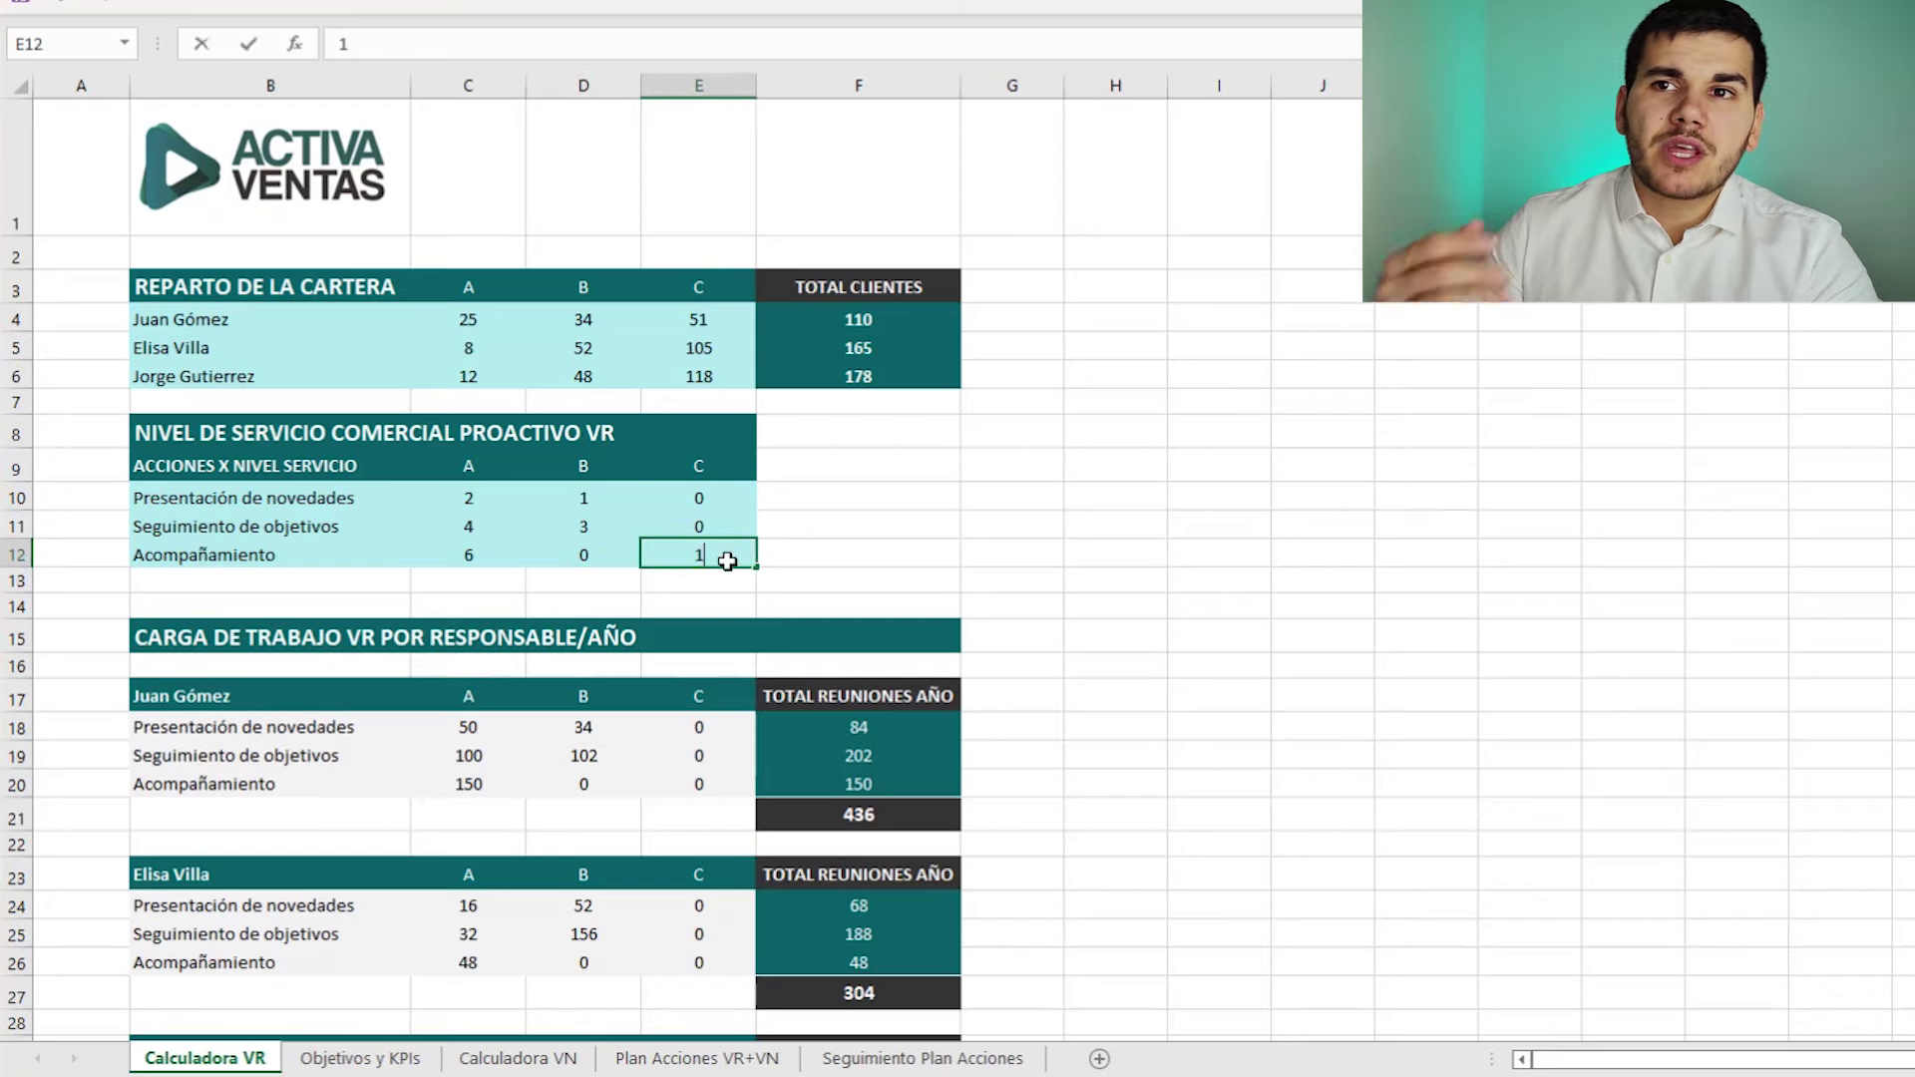
click(1031, 529)
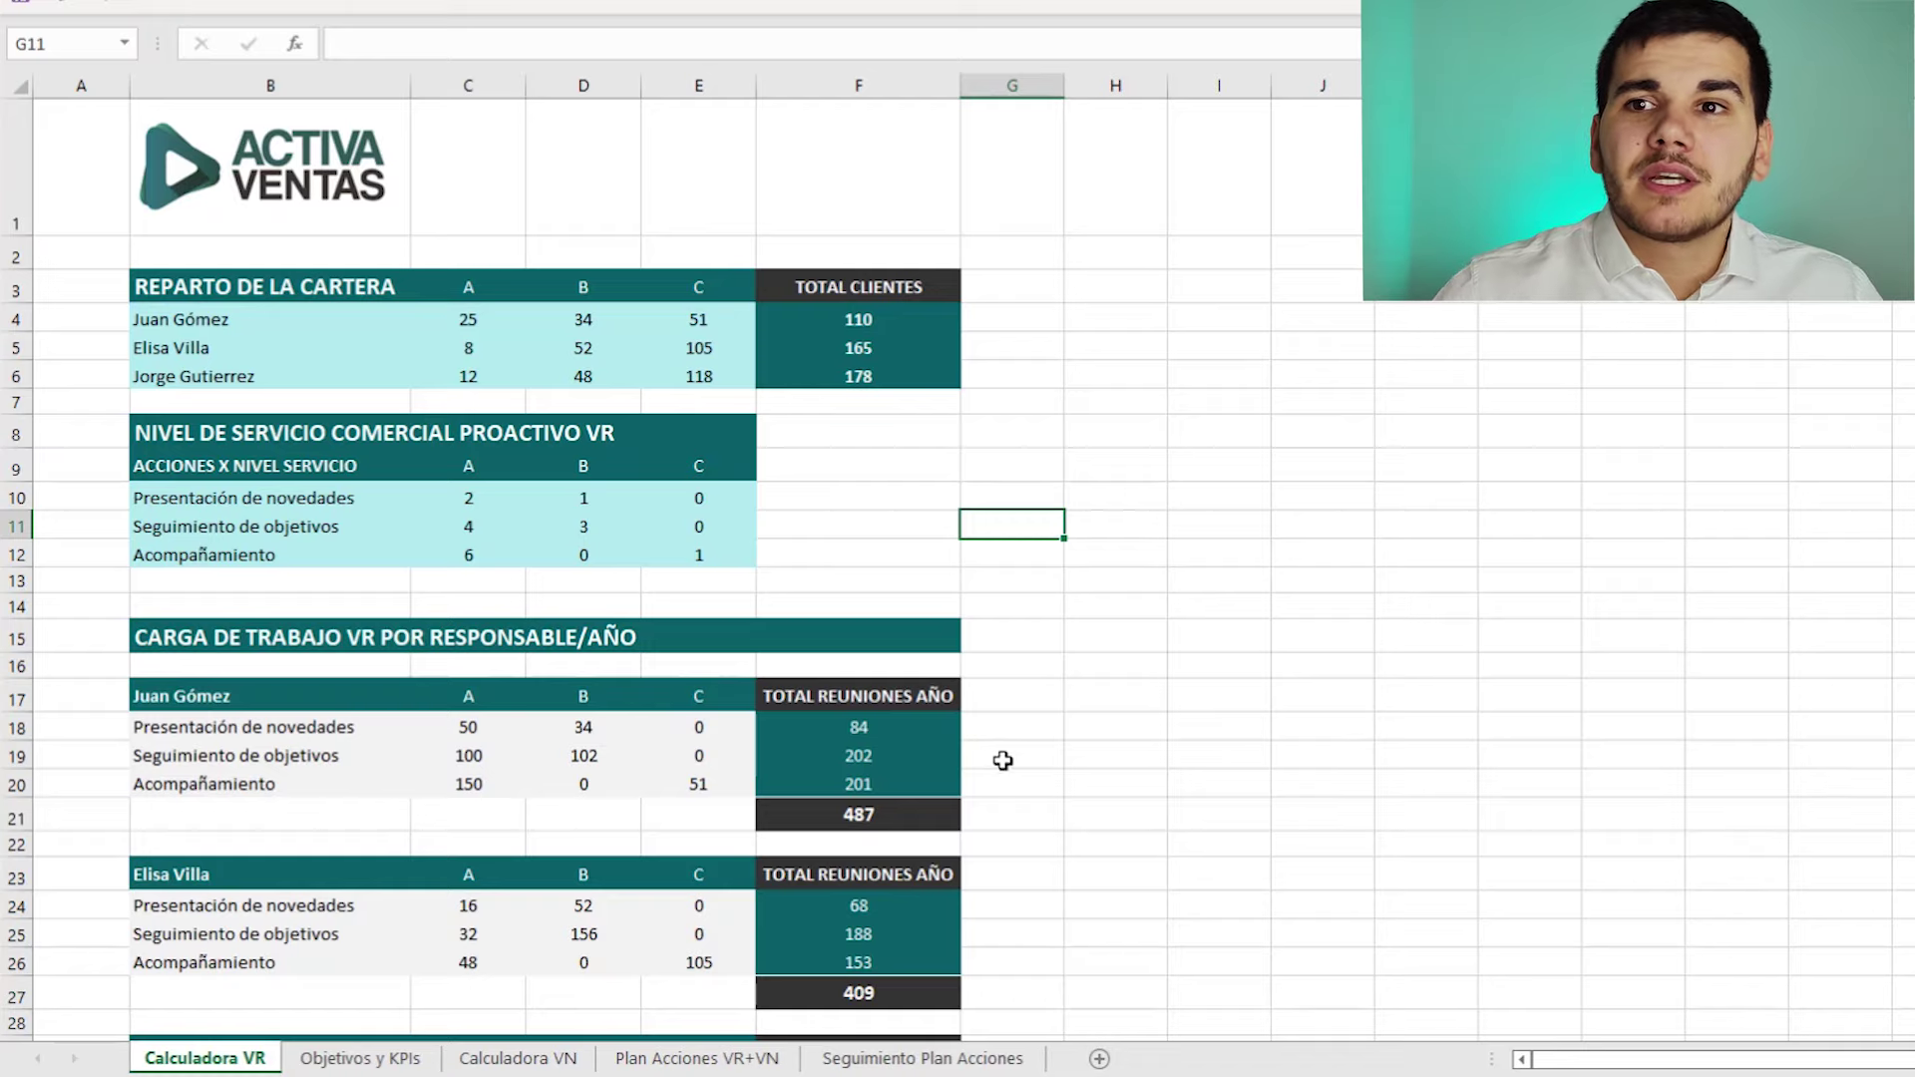
click(866, 821)
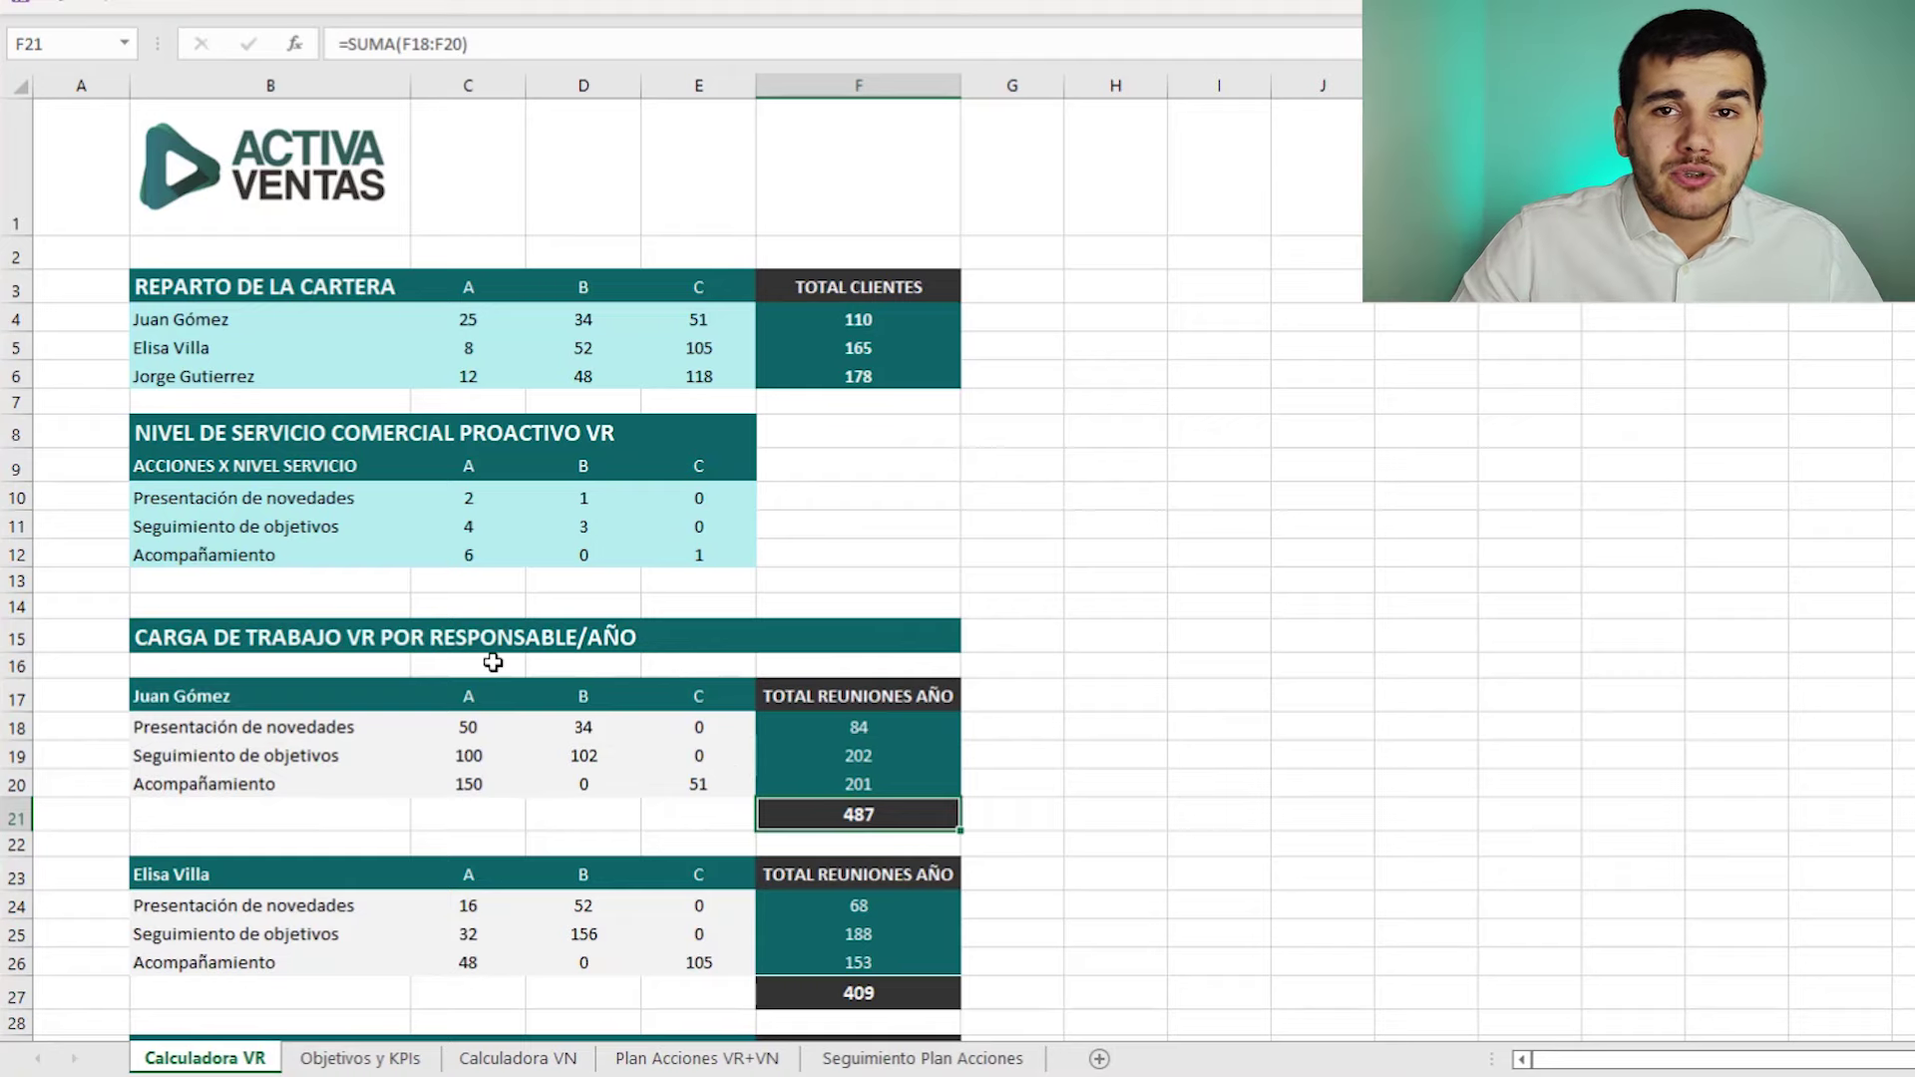
scroll(1153, 726, down, 2)
scroll(1153, 726, down, 1)
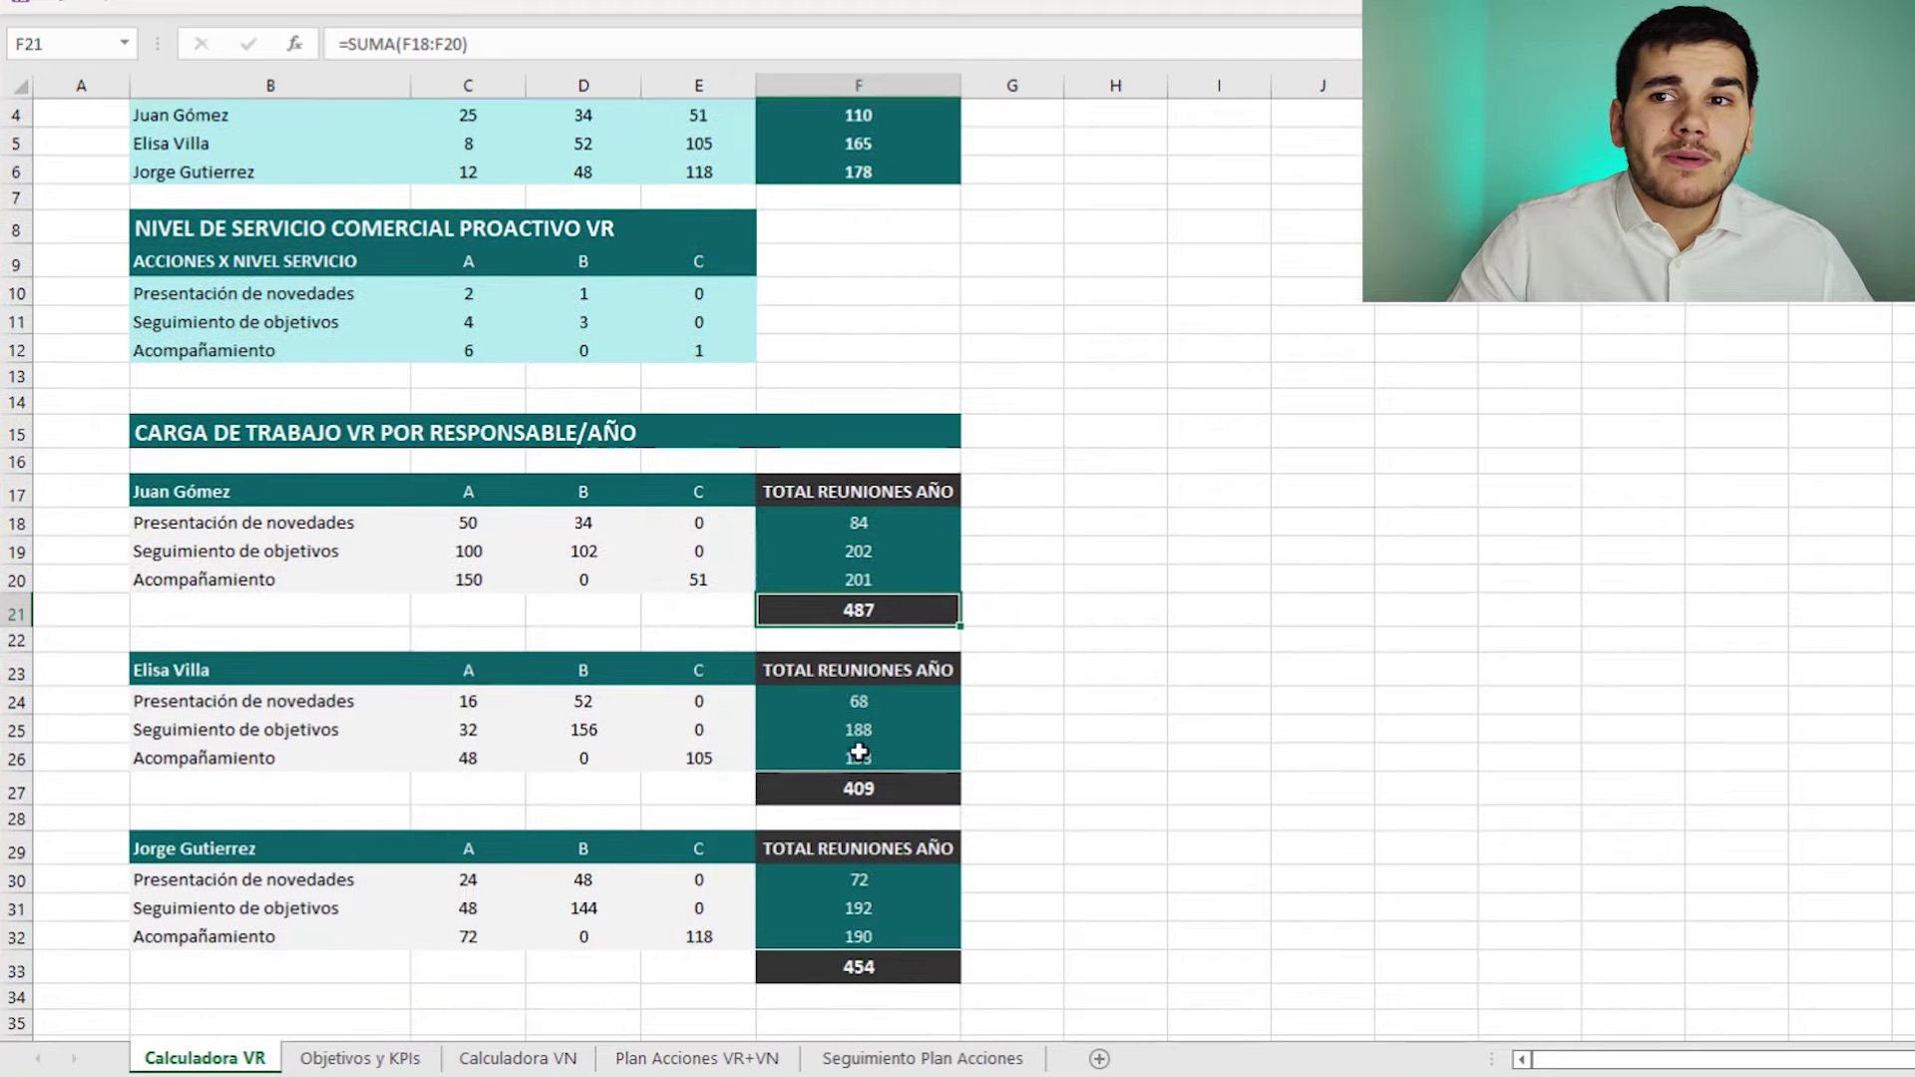
click(892, 970)
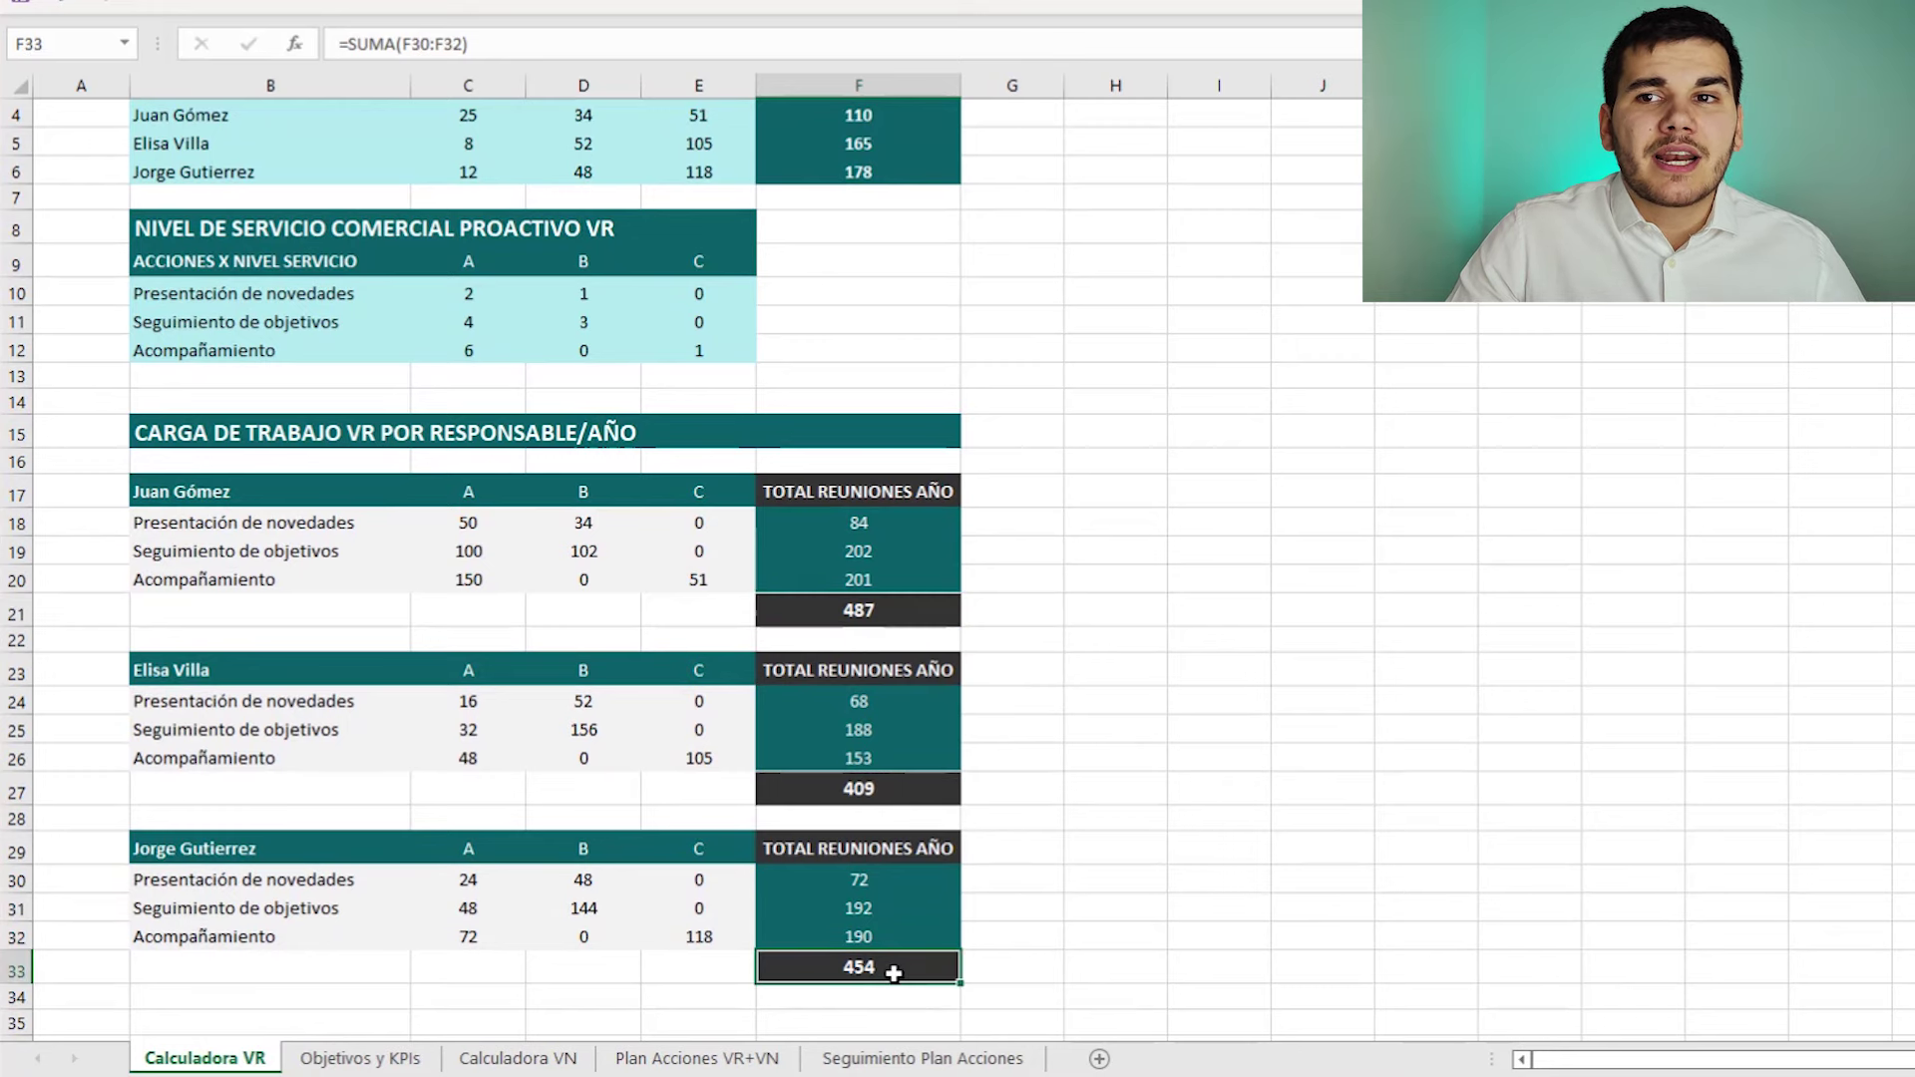
scroll(1001, 820, up, 1)
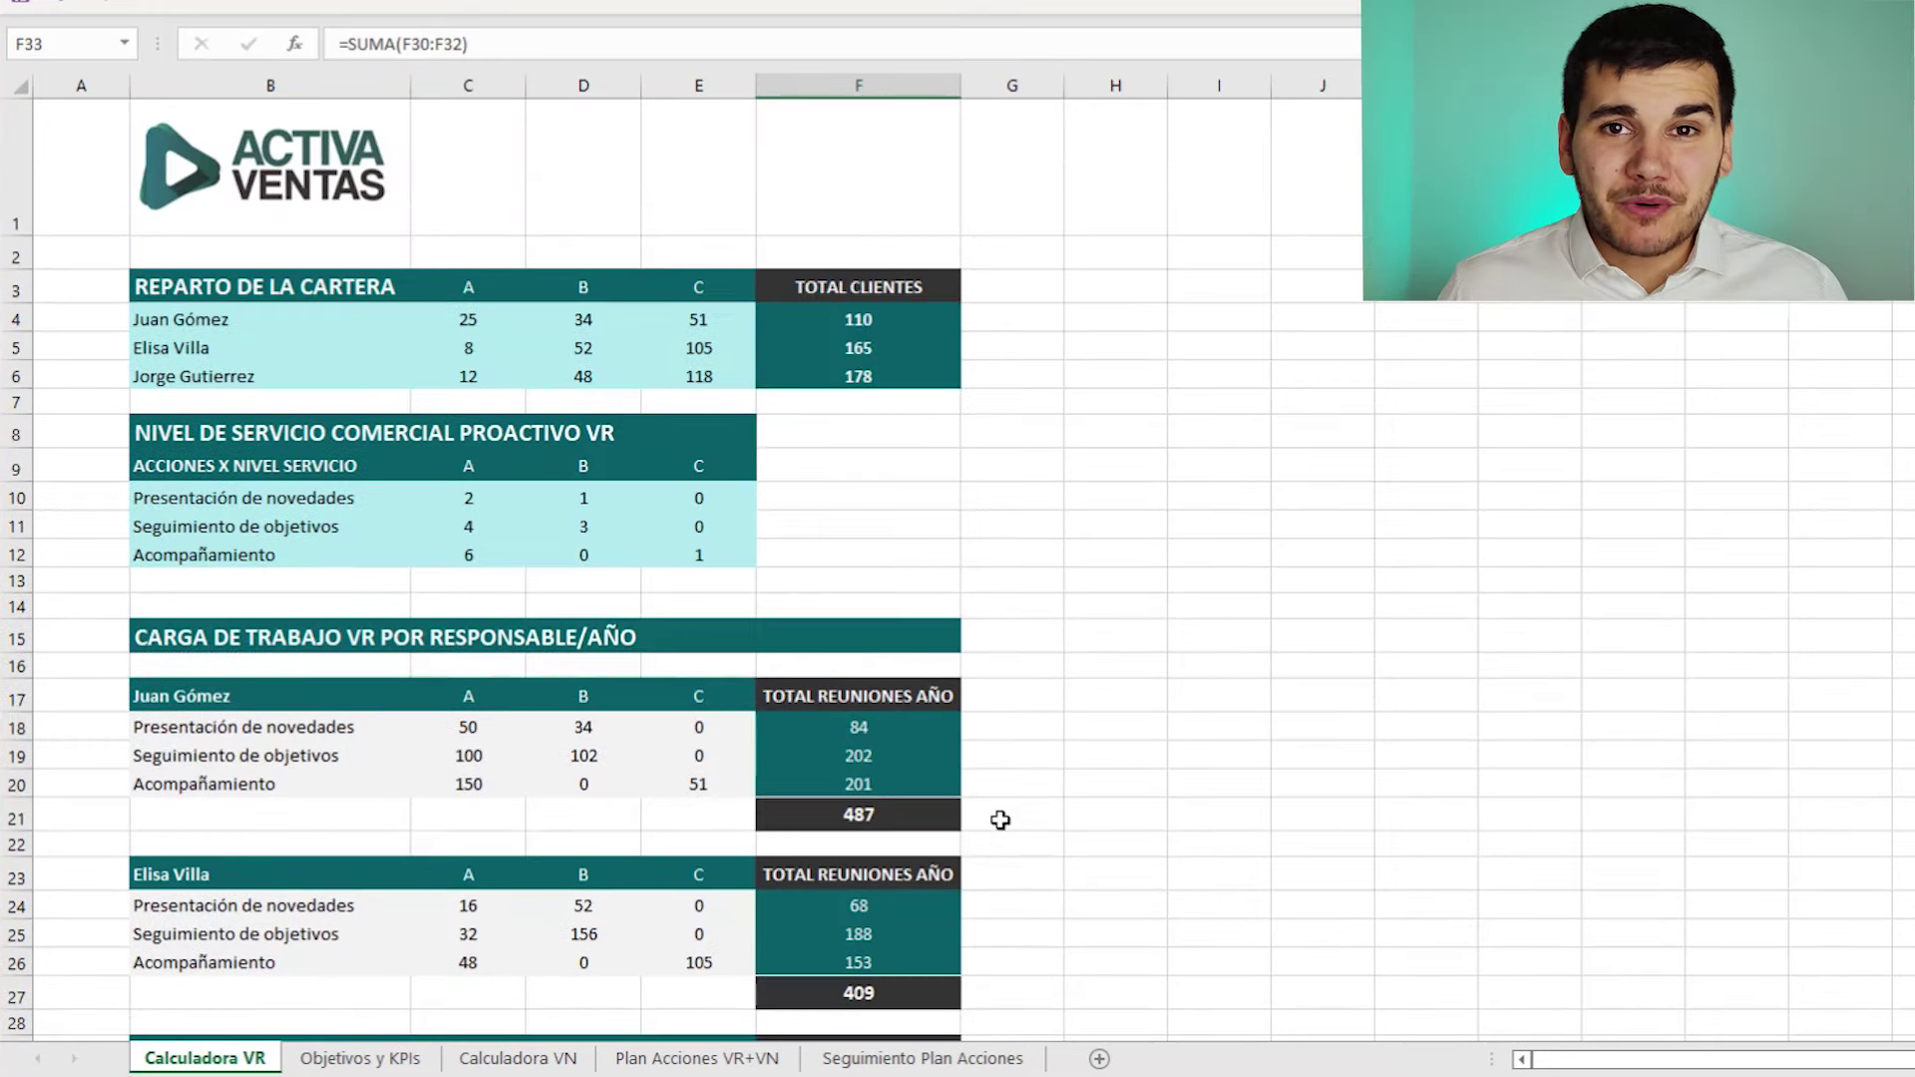